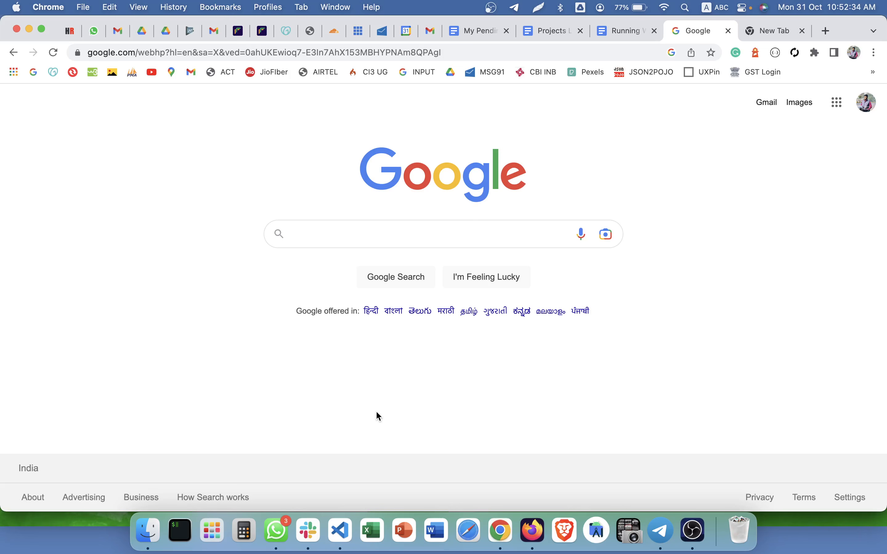
Switch from the Google page in Chrome to dummy.txt in Visual Studio Code.
click(148, 530)
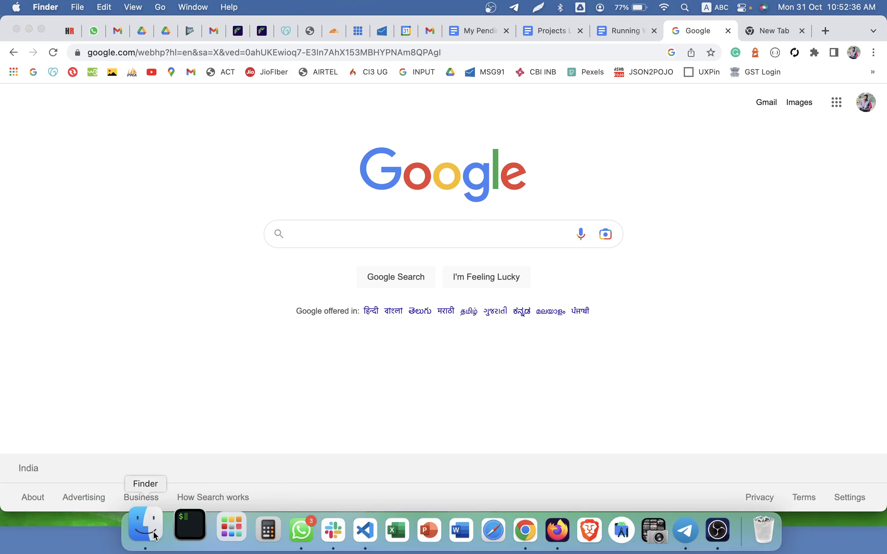
click(702, 169)
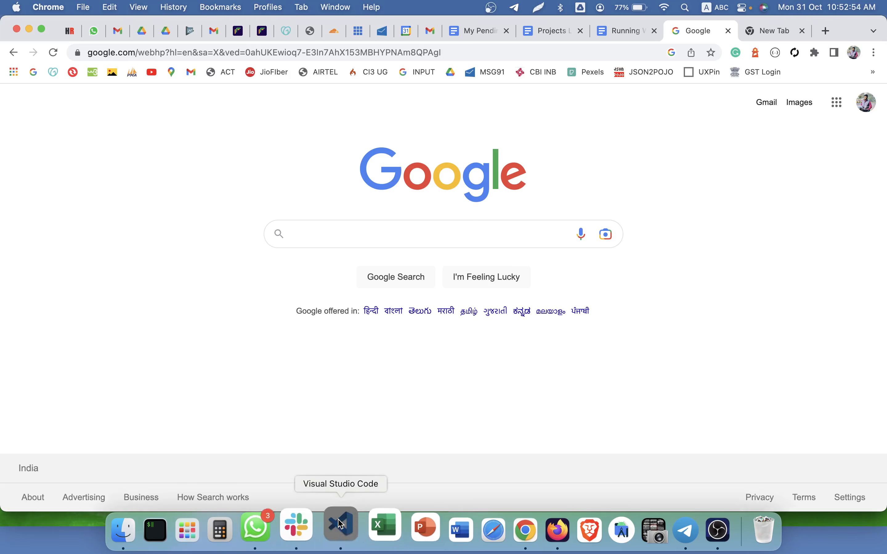
click(340, 531)
Start the arrow checklist at the end of dummy.txt with '-> APK' and '-> AAB'.
scroll(262, 329, down, 8)
click(224, 184)
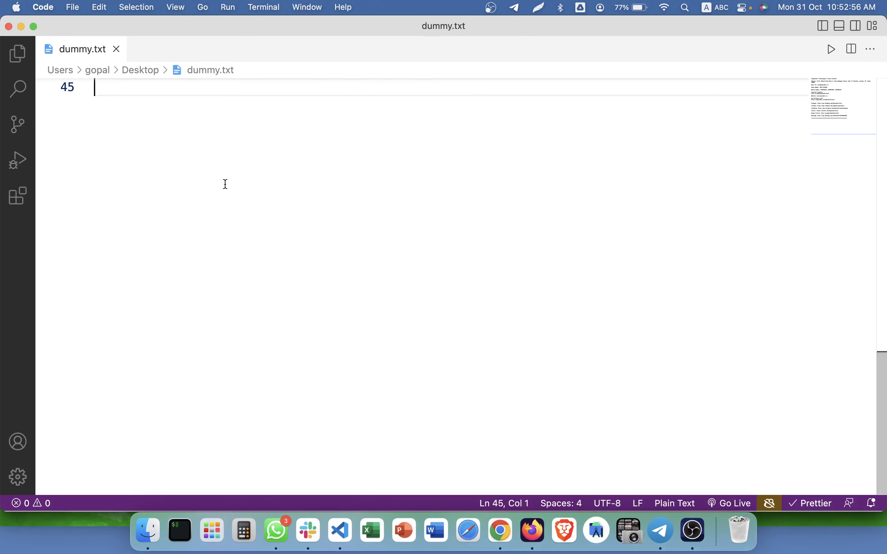
scroll(224, 184, up, 2)
key(Return)
key(Up)
key(Up)
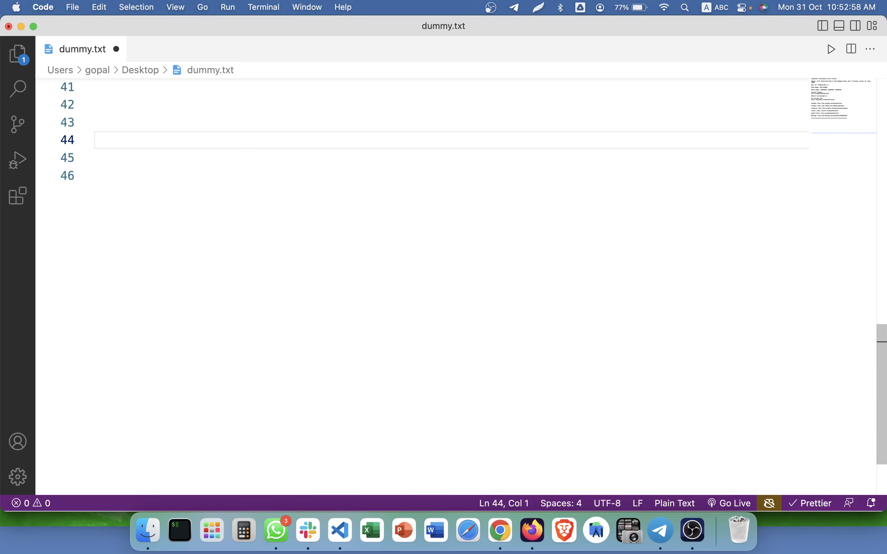
text(-> APK)
key(Return)
text(-)
key(BackSpace)
key(BackSpace)
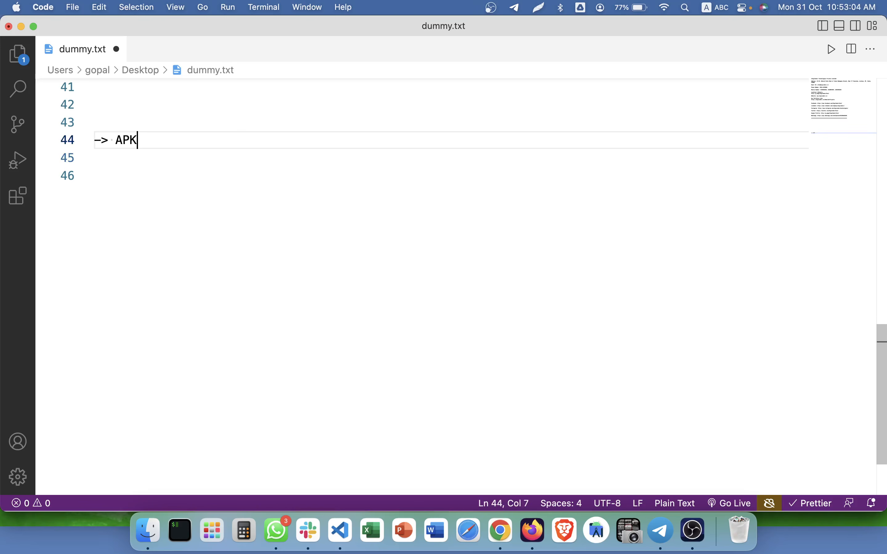
key(Return)
text(-> AAB)
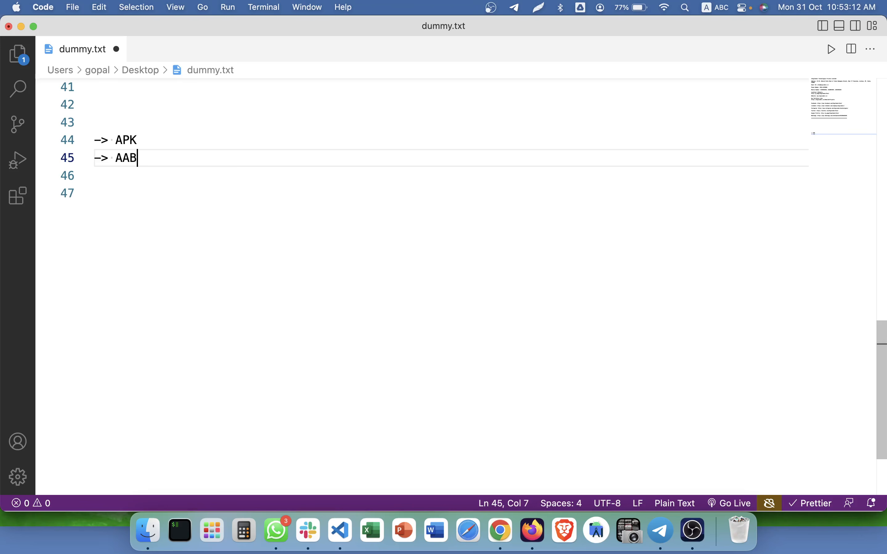
Add '-> App Icon (512 x 512)' and '-> App Cover Pic' lines below AAB.
key(Return)
key(Return)
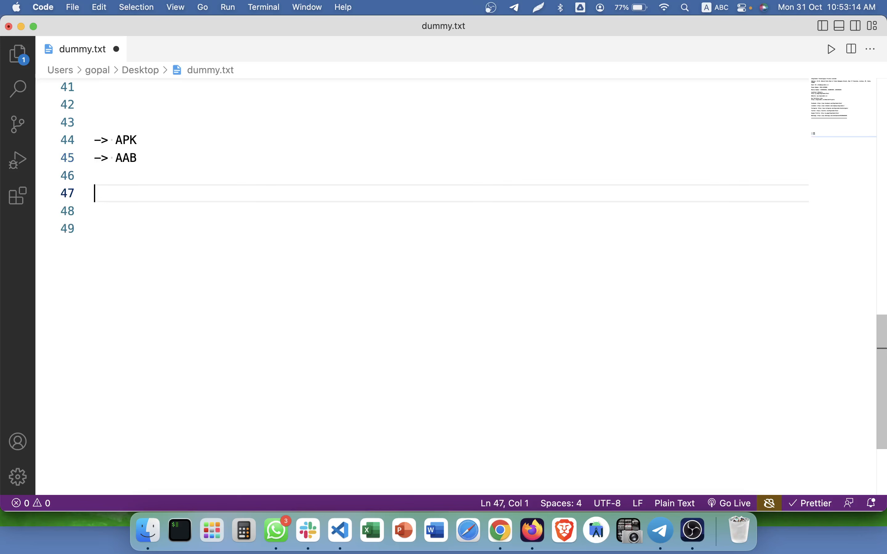
key(Up)
text(->)
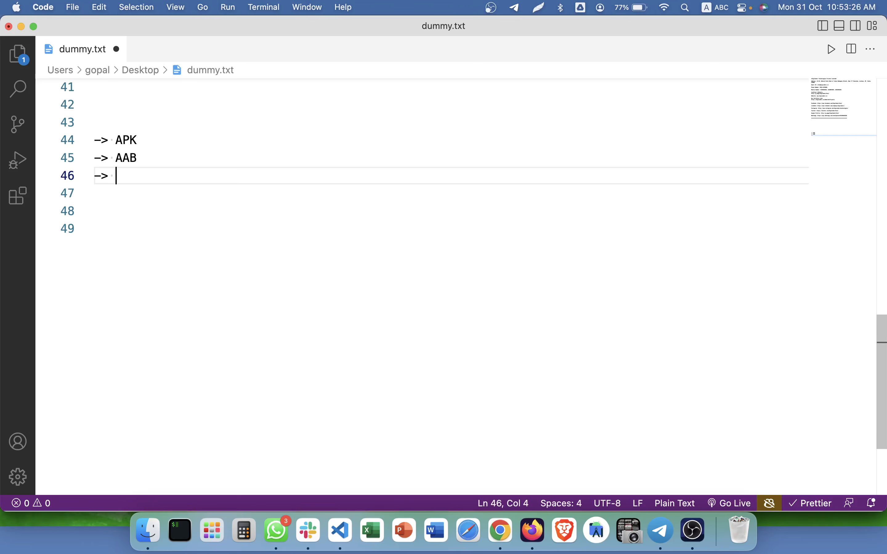
key(Up)
key(shift+Right)
key(shift+Right)
key(shift+Right)
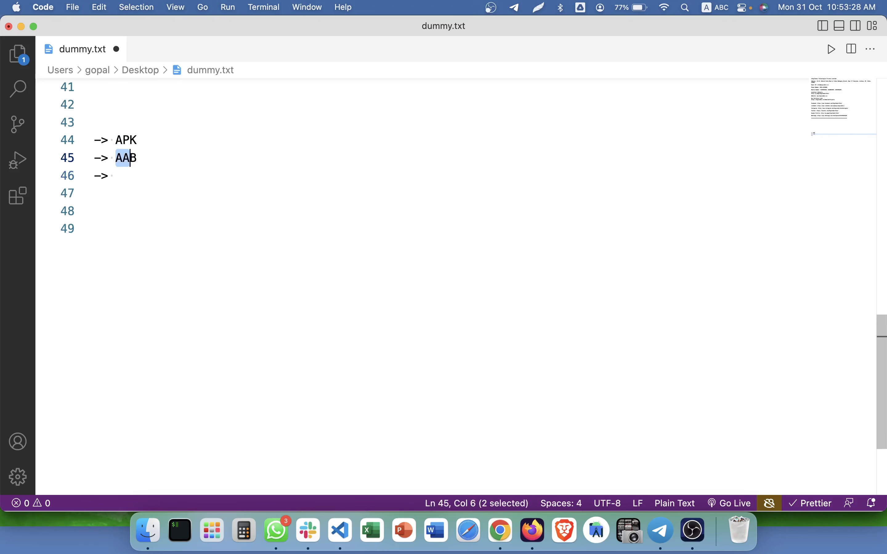
key(Down)
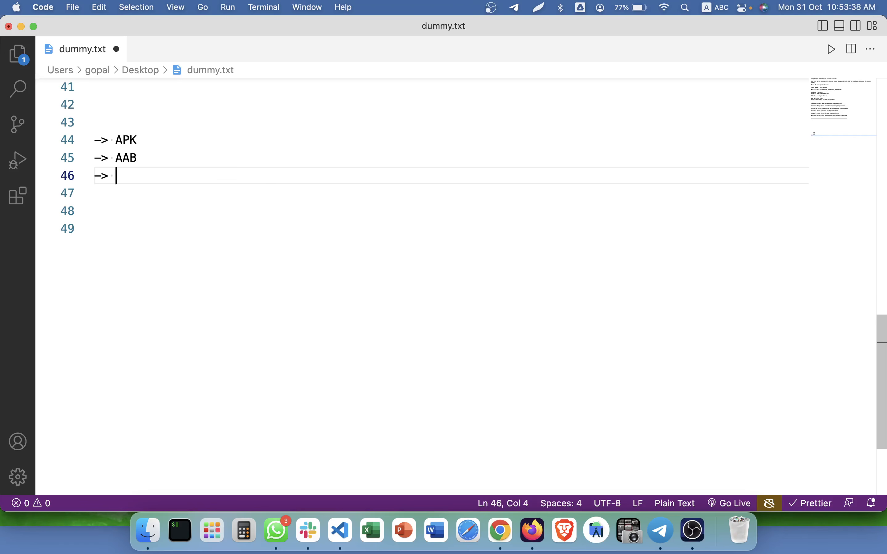
text(App Icon)
key(Return)
text(-> A)
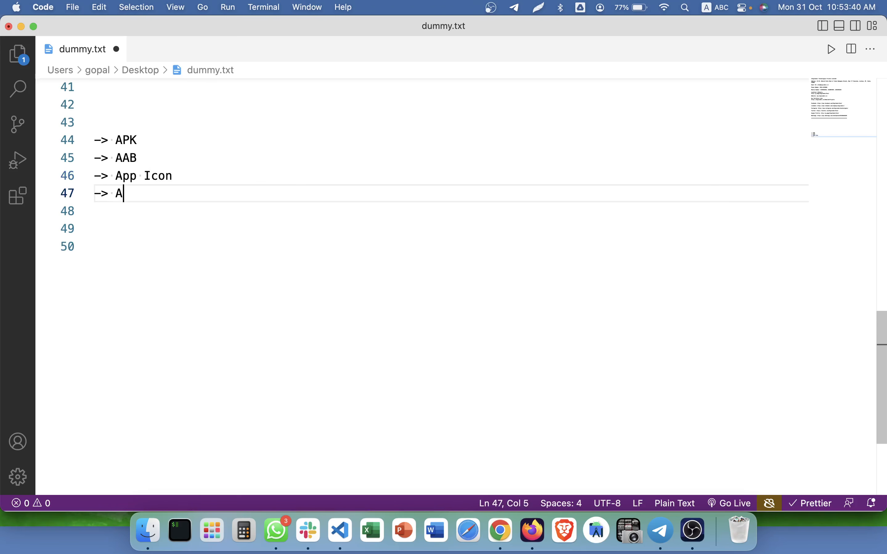
text(pp Cover P)
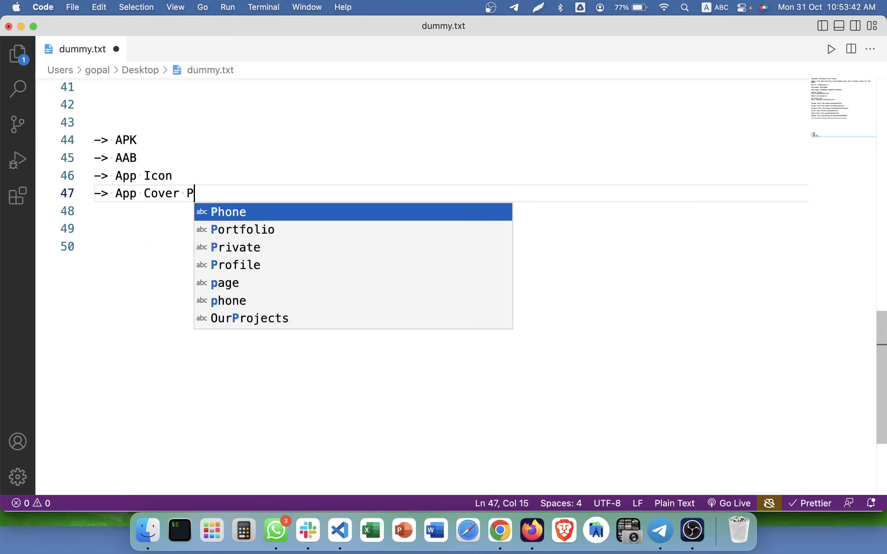
text(ic)
key(Up)
text((51)
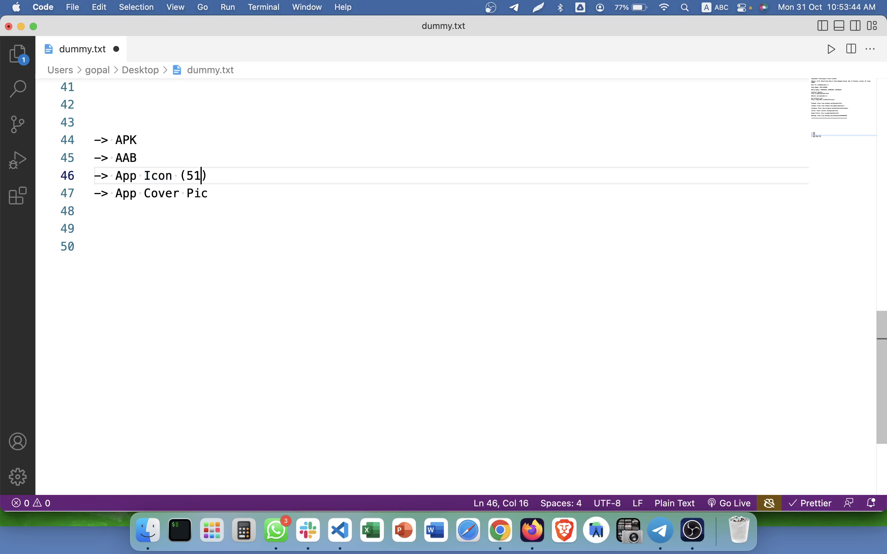
text(2,)
key(BackSpace)
text(x512)
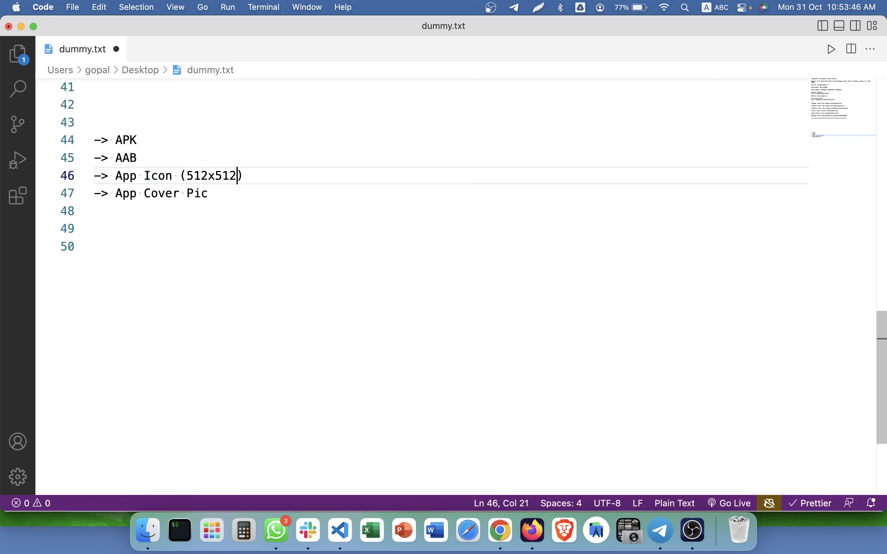
key(Left)
key(Left)
key(Left)
key(Left)
key(Right)
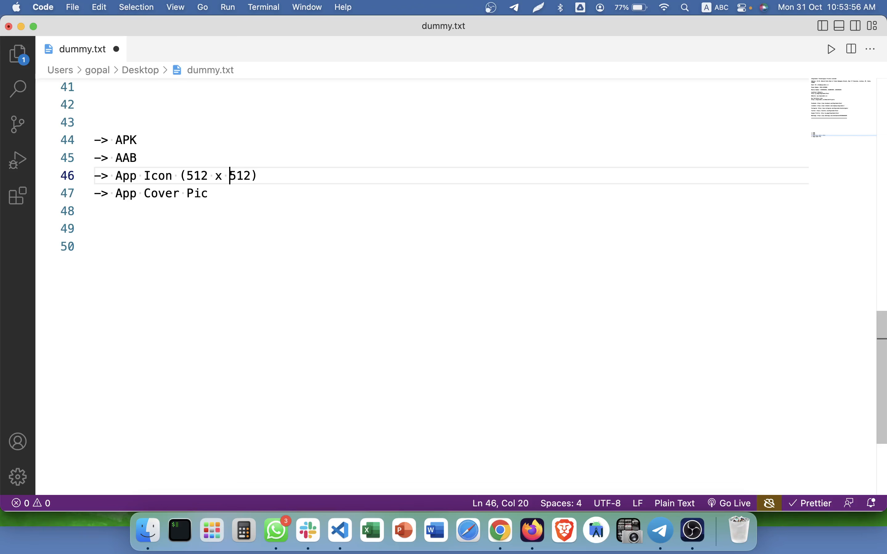
Append '(1024 x 500)' to App Cover Pic, then add Website, Email and Privacy Policies lines.
key(Down)
key(Down)
key(Up)
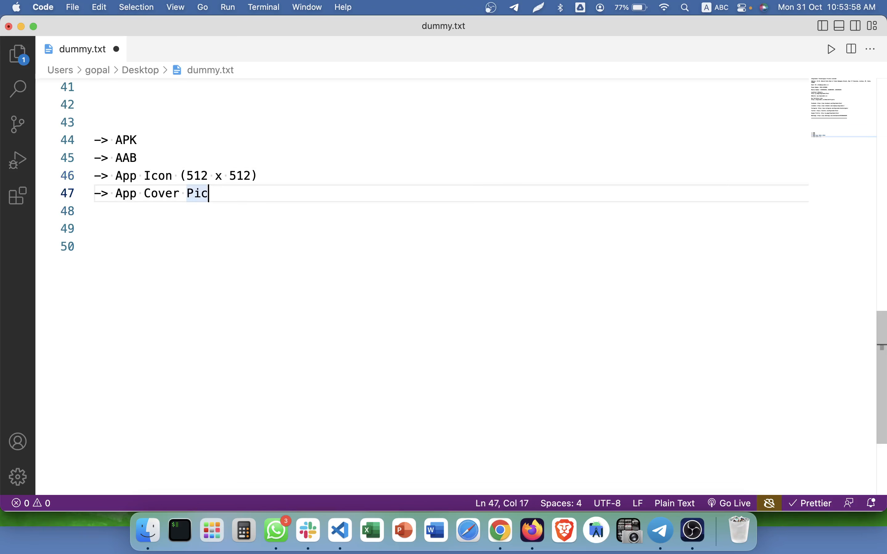
text(()
text(1024)
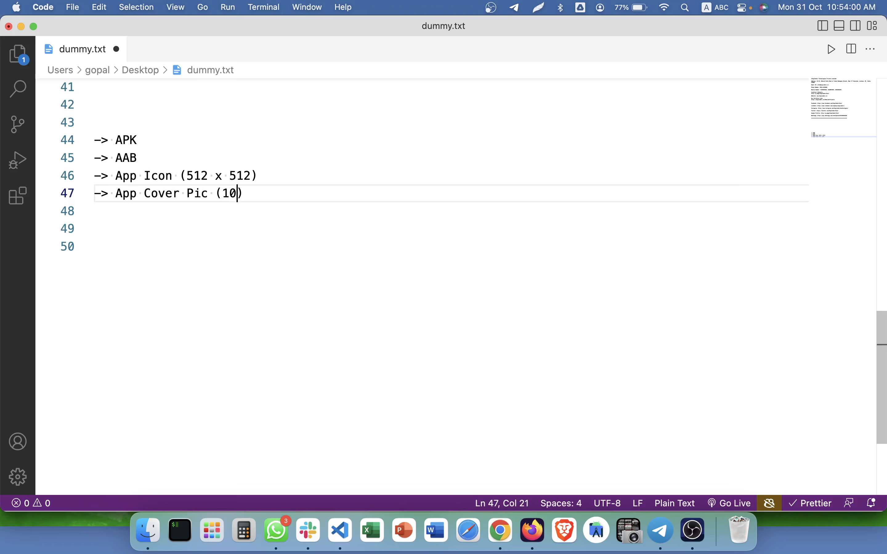
text( x )
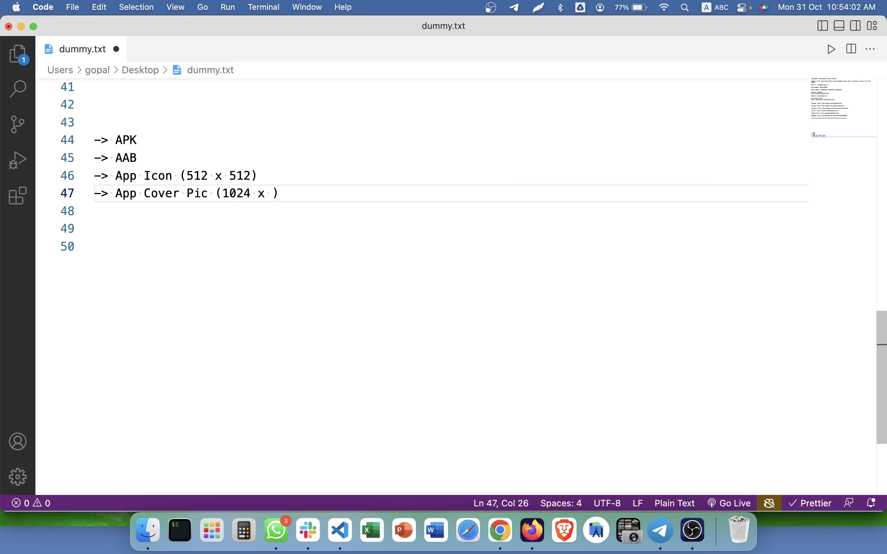
text(500))
key(Return)
text(-)
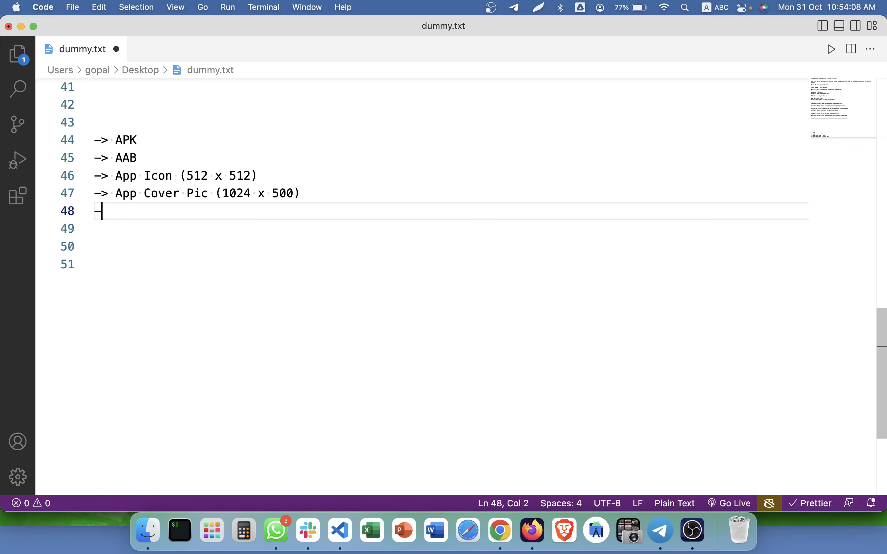
text(> Website)
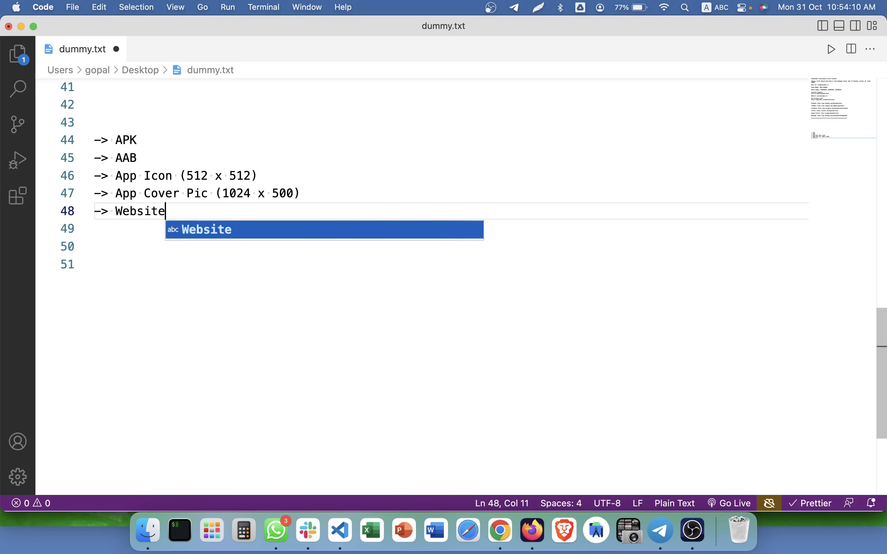
key(Return)
key(Return)
text(-> Ekai)
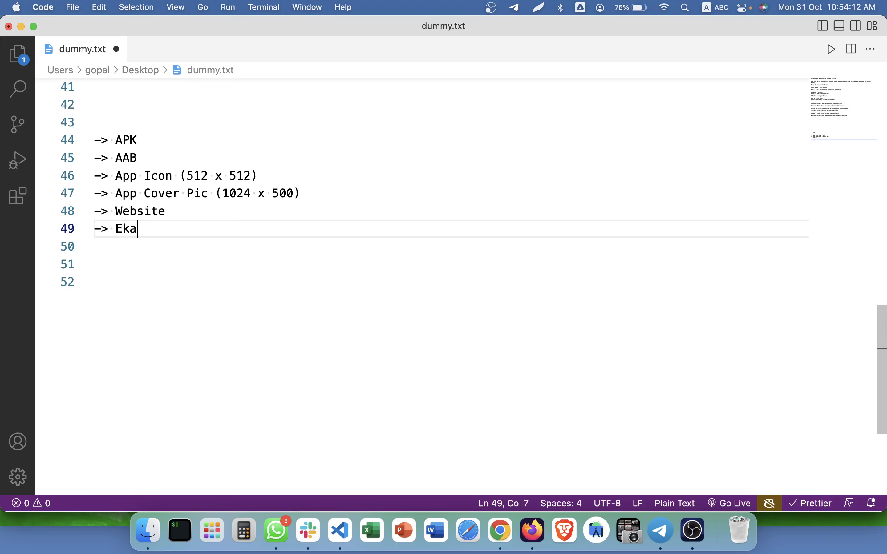
key(BackSpace)
key(BackSpace)
key(BackSpace)
text(mail)
key(Return)
key(Return)
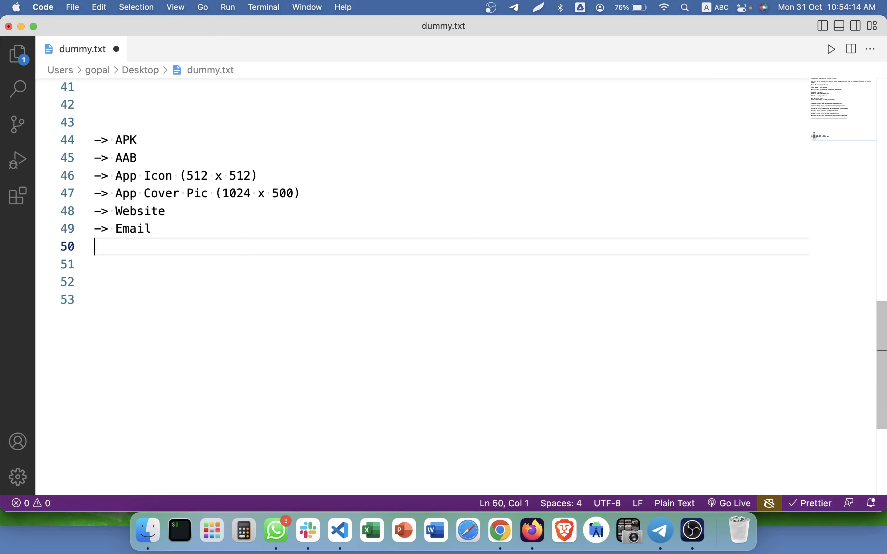
text(-> Priv)
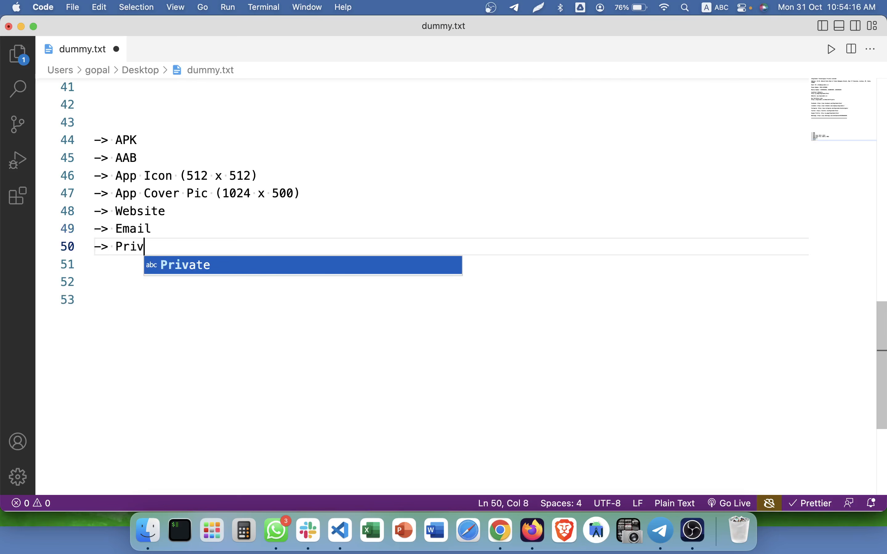
text(acy Pol)
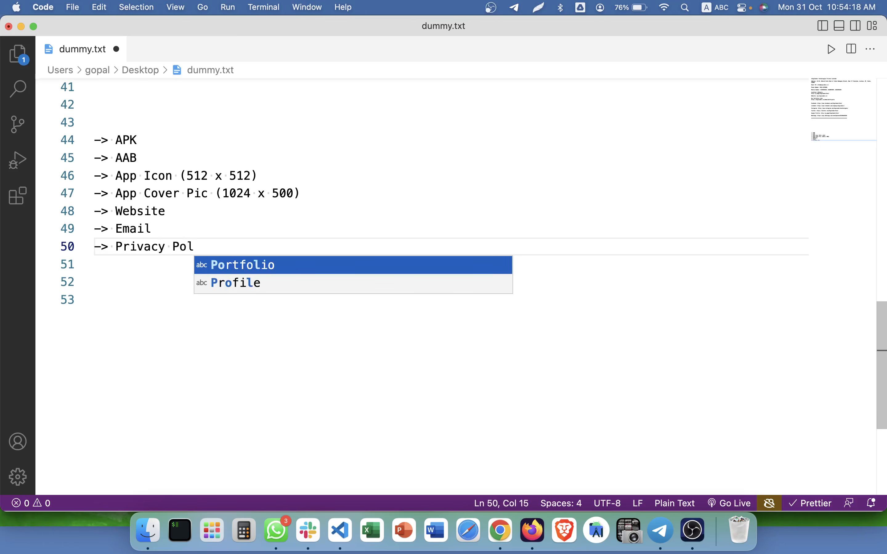
text(icies)
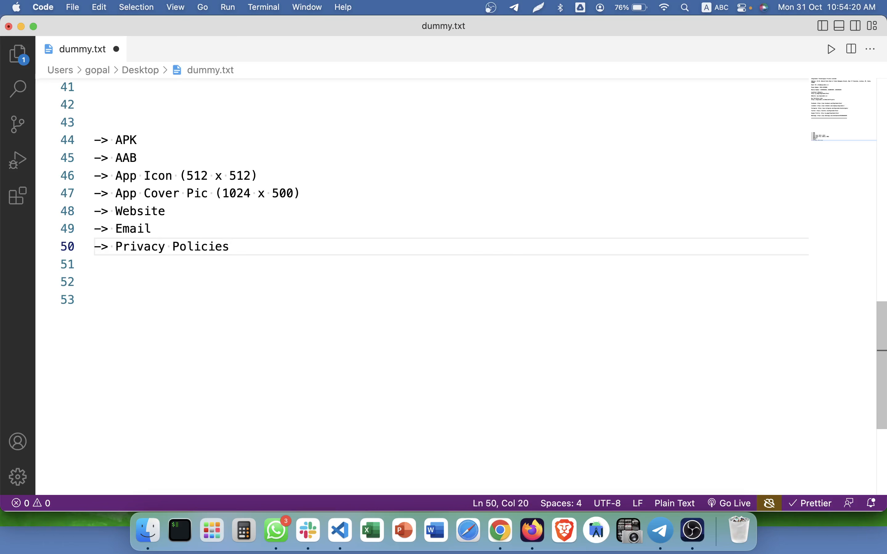
Add '-> 5-7 screenshots' and '-> title, short desc, long desc' to finish the list.
key(Return)
text(->)
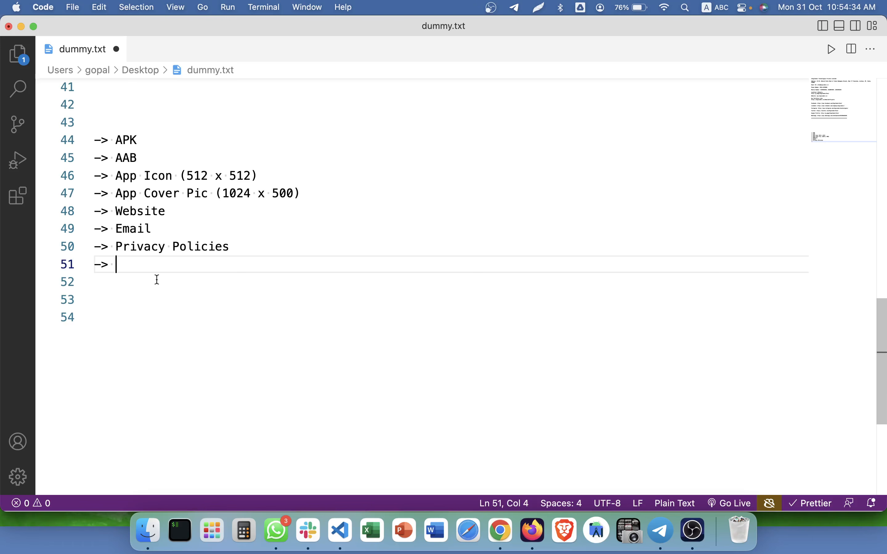
text(5-7 screes)
key(BackSpace)
text(nshots)
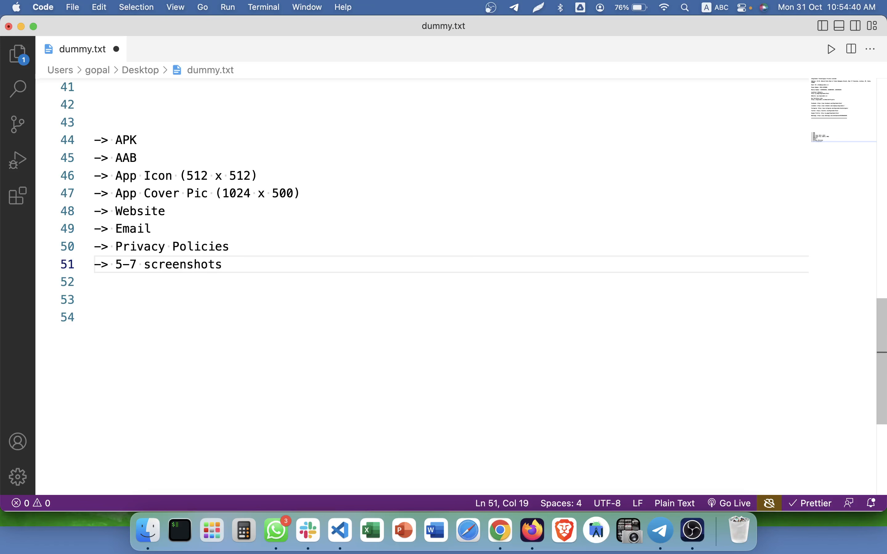
key(Return)
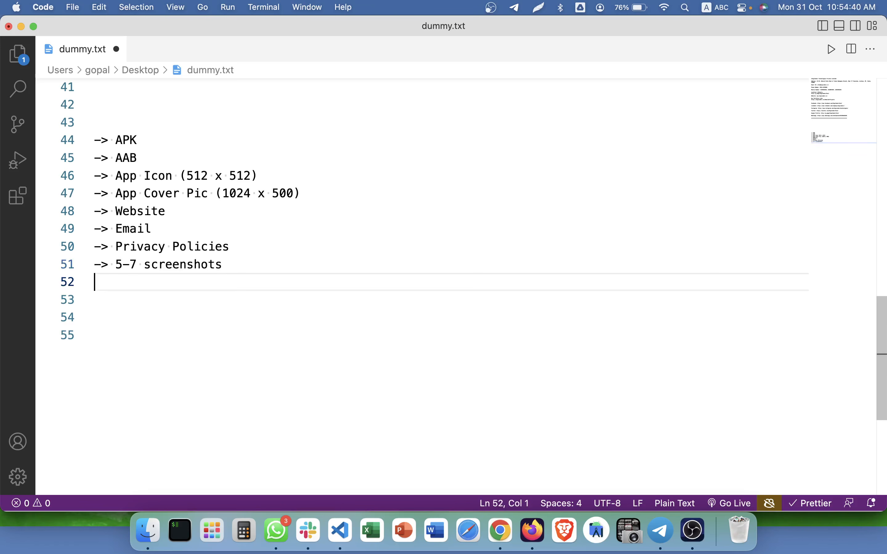
text(-> titl)
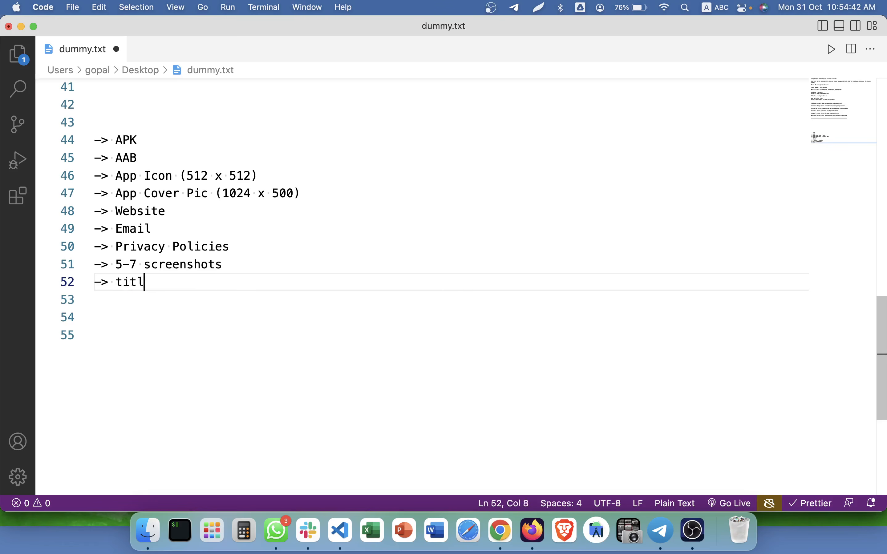
text(e, short des)
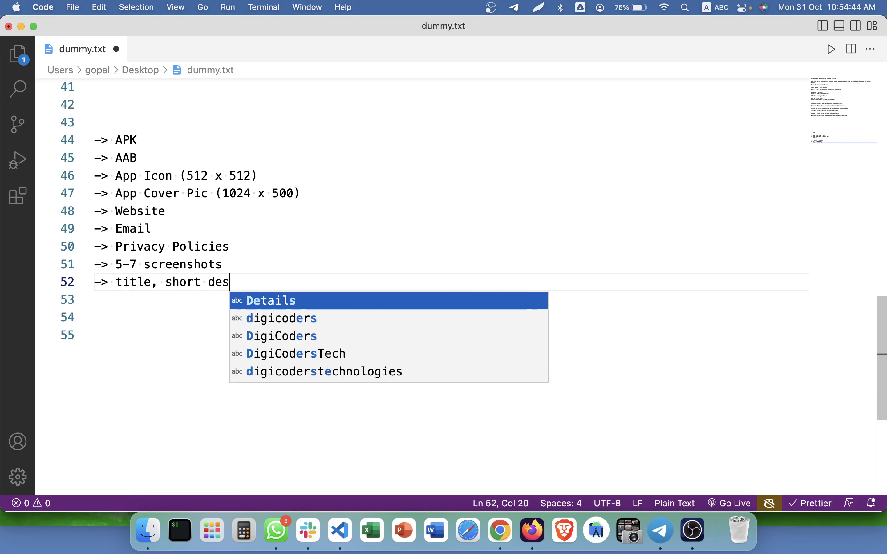
text(c, liogn)
key(BackSpace)
key(BackSpace)
key(BackSpace)
key(BackSpace)
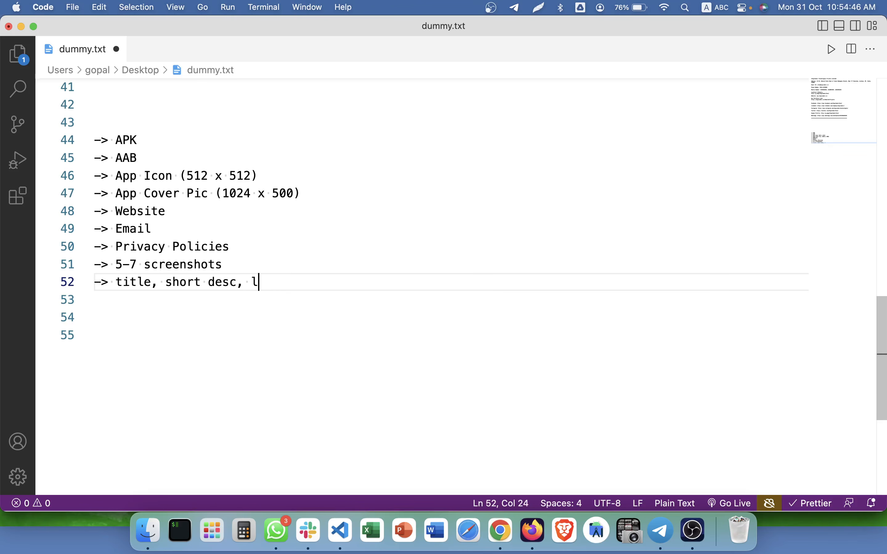
text(ong desc)
key(Return)
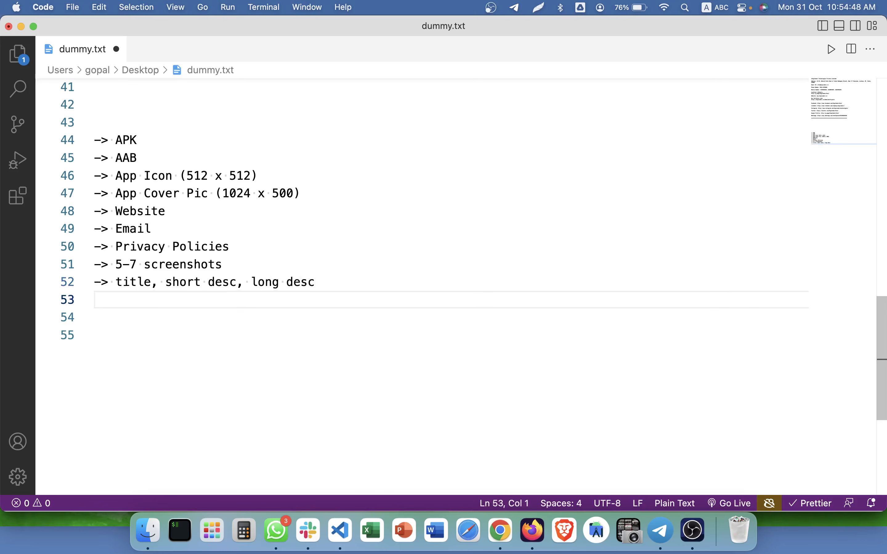
Highlight the checklist from APK downward to review it, then clear the selection.
drag(116, 140, 324, 311)
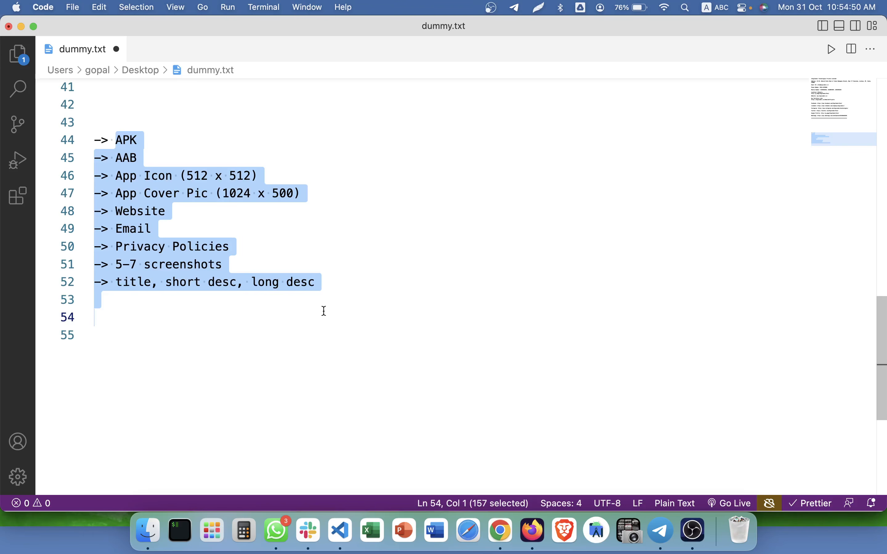
click(324, 311)
drag(115, 139, 308, 302)
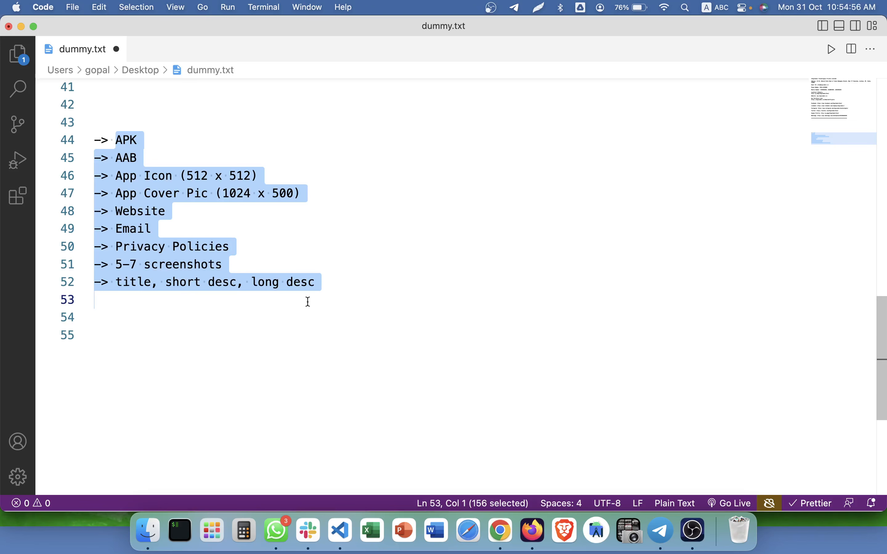
click(301, 281)
Create a new folder in Downloads named 'GamingAdda PlayStore'.
click(143, 533)
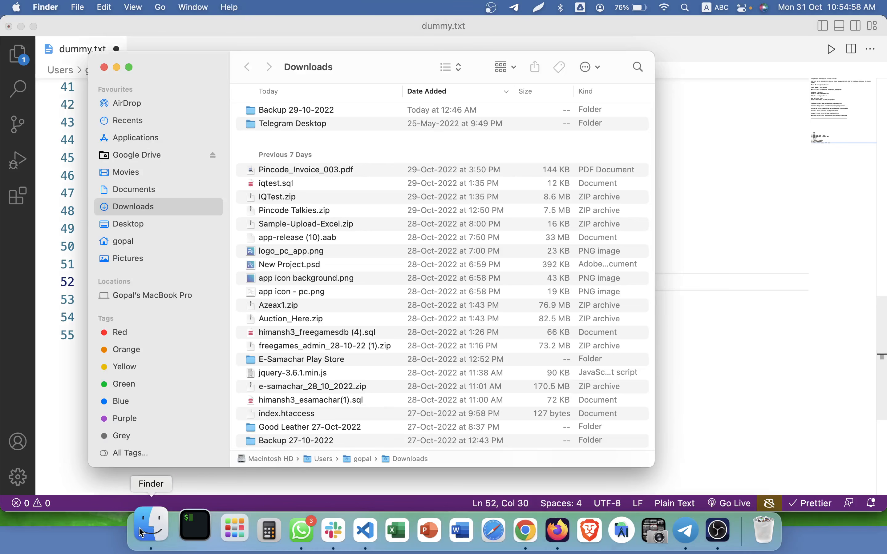
key(super+shift+n)
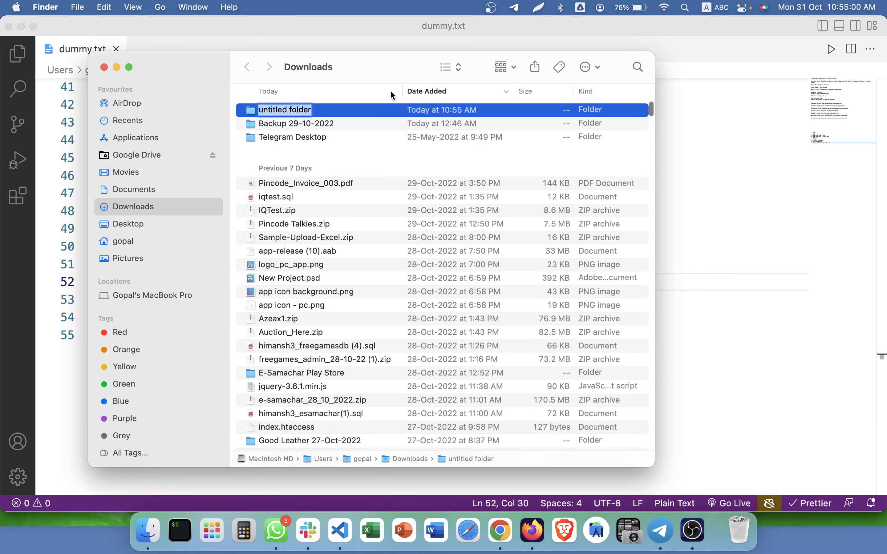
drag(382, 73, 554, 70)
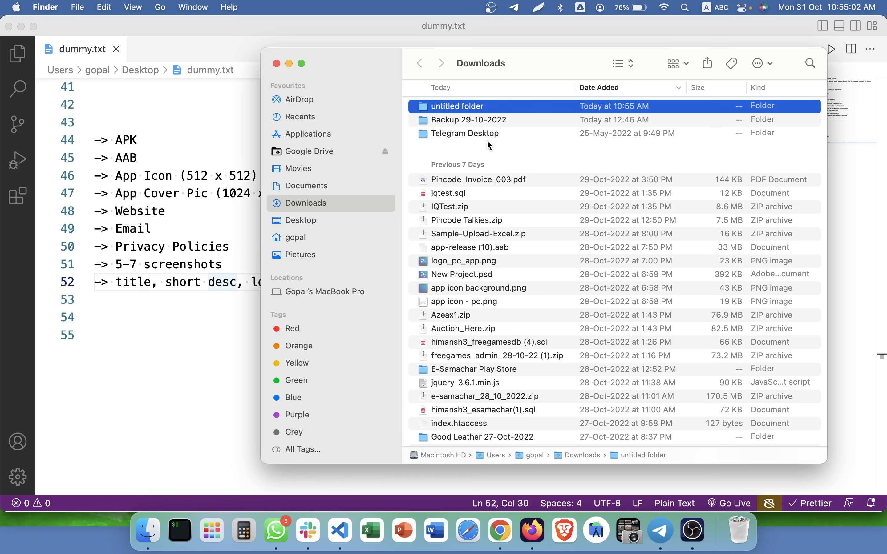
right_click(475, 110)
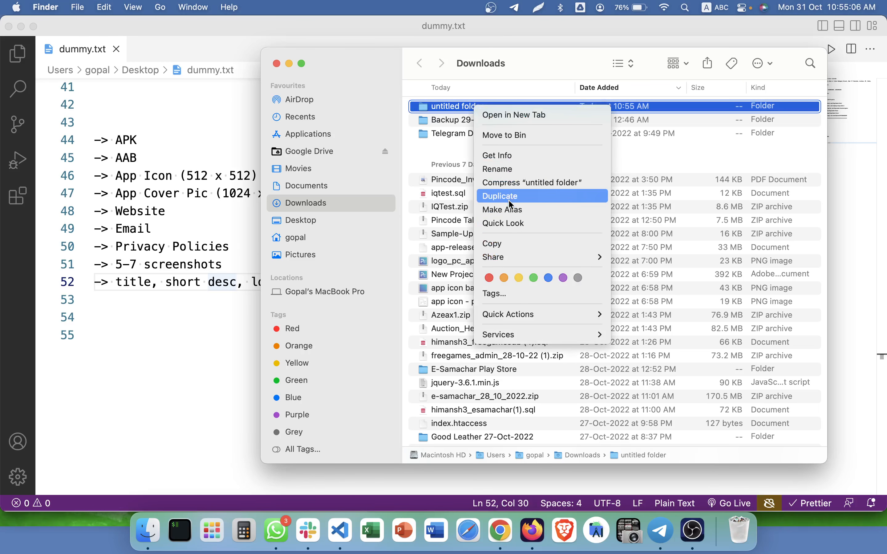
click(510, 169)
text(Gam)
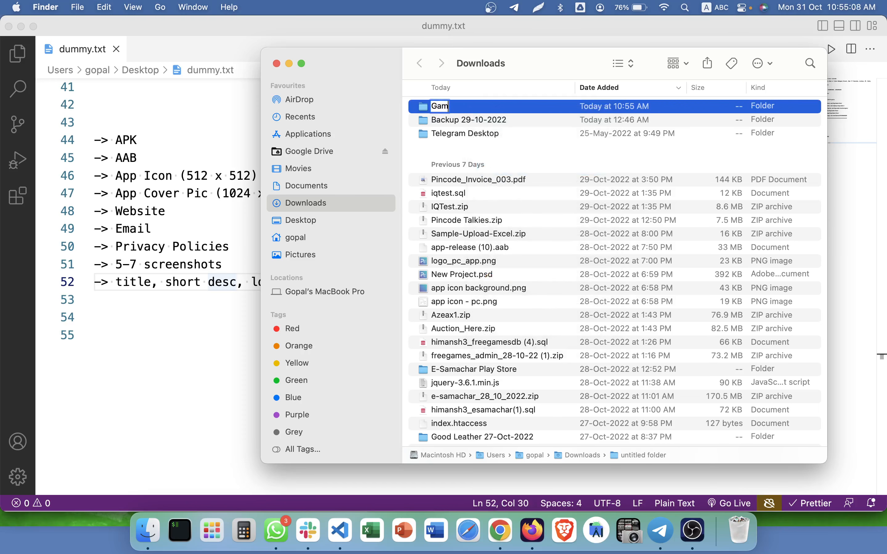
text(ingAdda. PL)
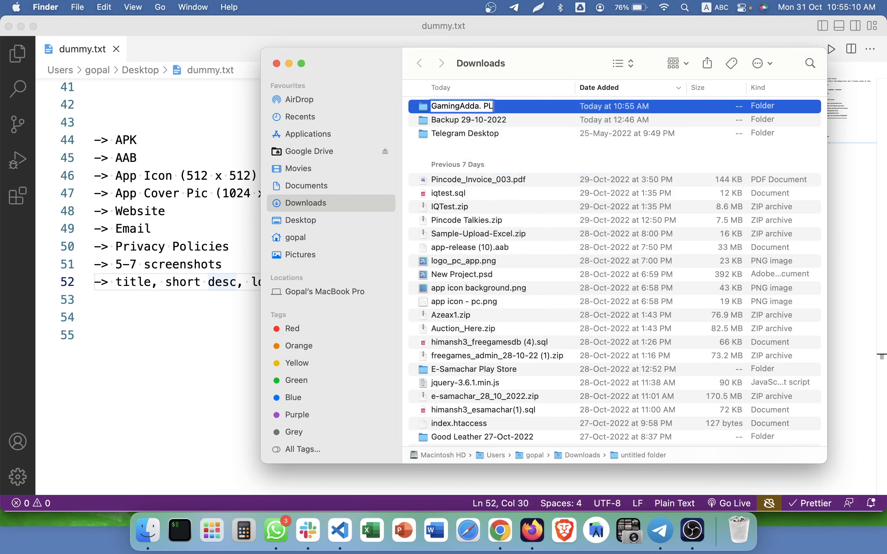
key(BackSpace)
key(BackSpace)
key(BackSpace)
key(BackSpace)
text(Play Sote)
key(BackSpace)
key(BackSpace)
key(BackSpace)
key(BackSpace)
key(BackSpace)
text(Sot)
key(BackSpace)
key(BackSpace)
text(tore)
key(Return)
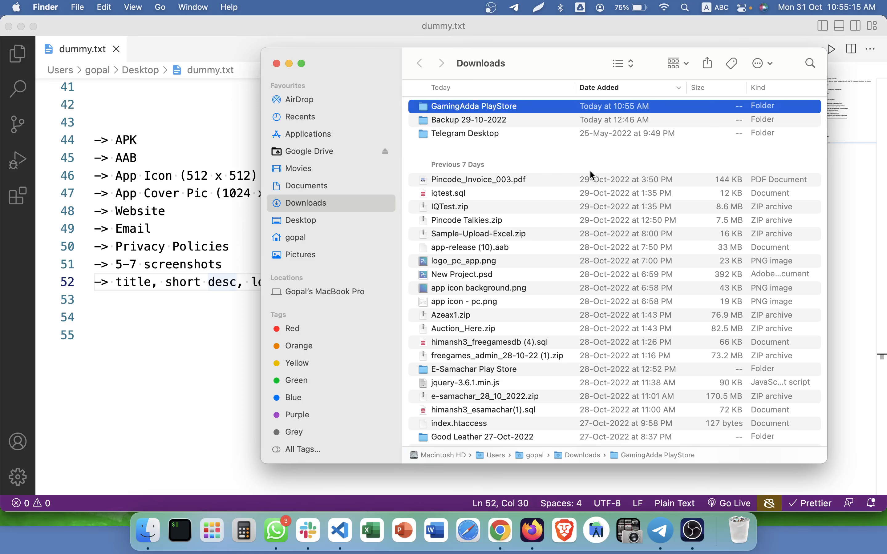
Open the empty GamingAdda PlayStore folder, go back to Downloads, then switch to WhatsApp.
double_click(546, 108)
click(116, 139)
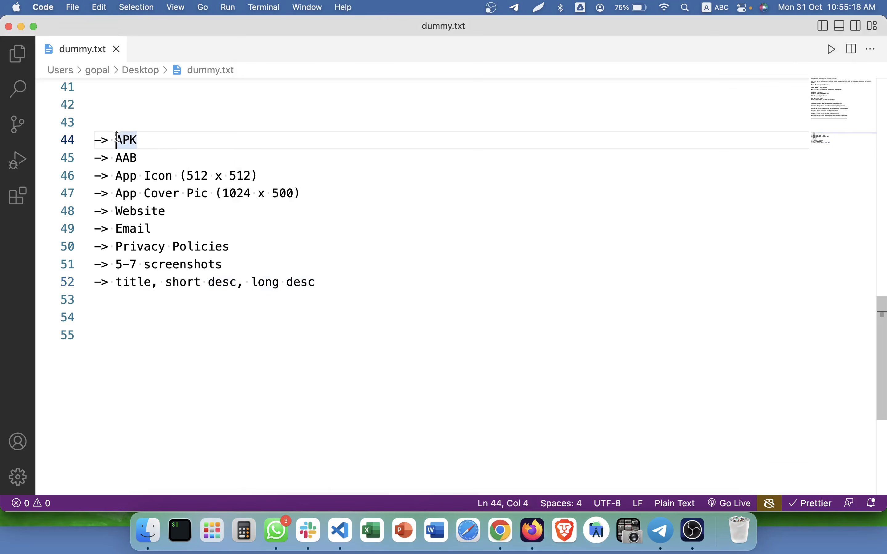
key(super+Tab)
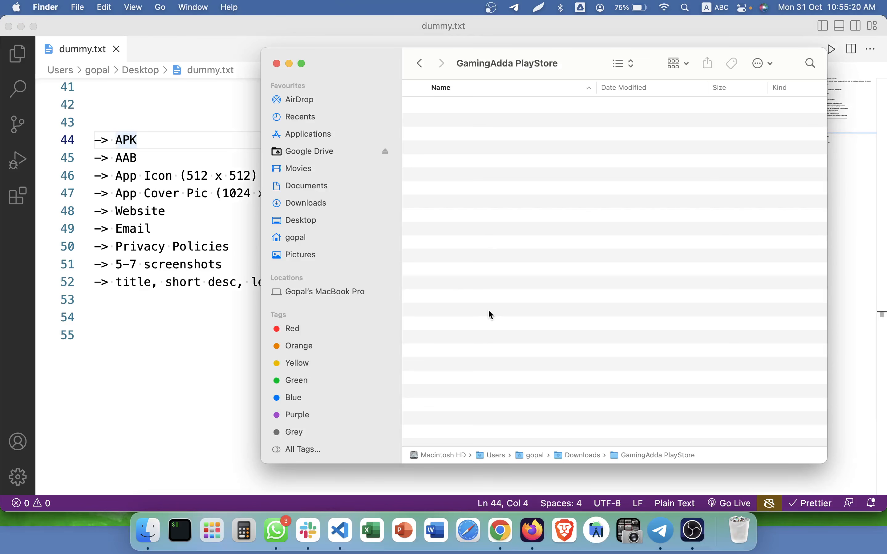
click(420, 64)
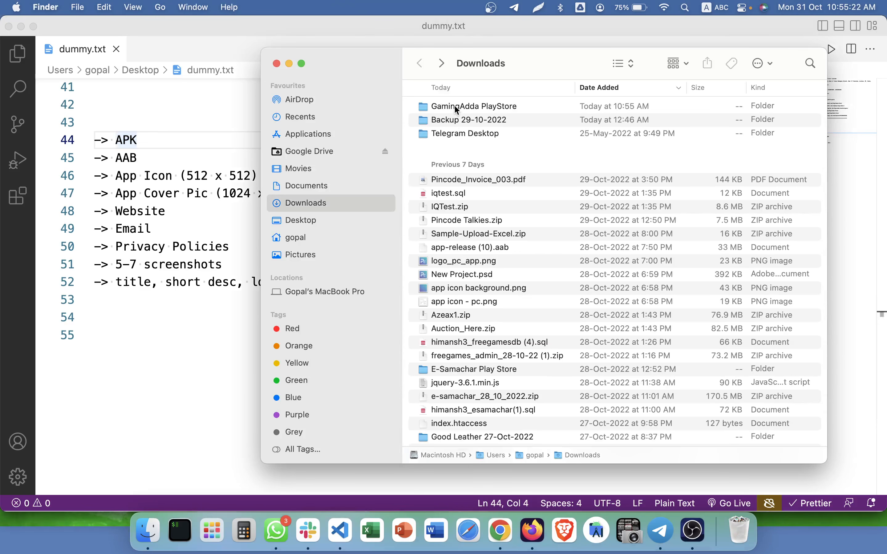
click(276, 530)
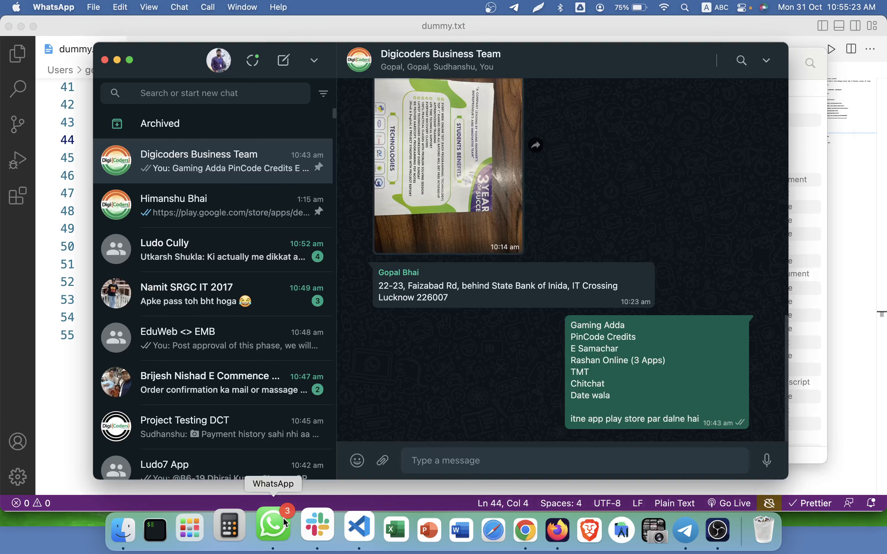
Search 'gaming', open GamingAdda App New, and save its Gaming Adda logo to Downloads.
click(226, 93)
scroll(223, 229, down, 10)
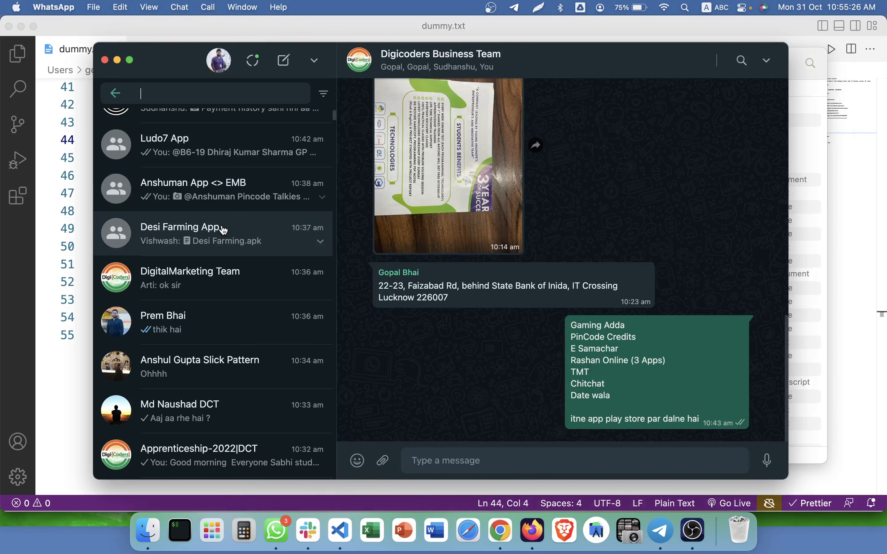
scroll(224, 230, down, 4)
text(gaming)
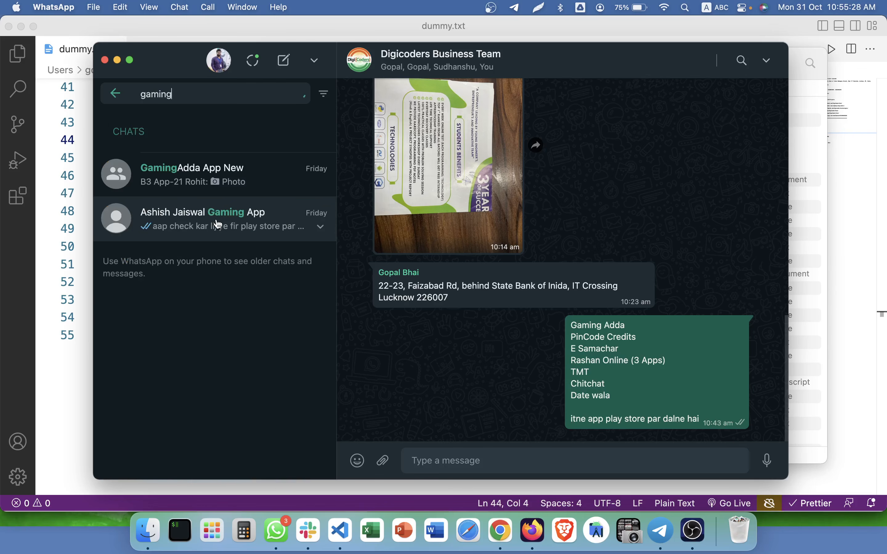
click(207, 181)
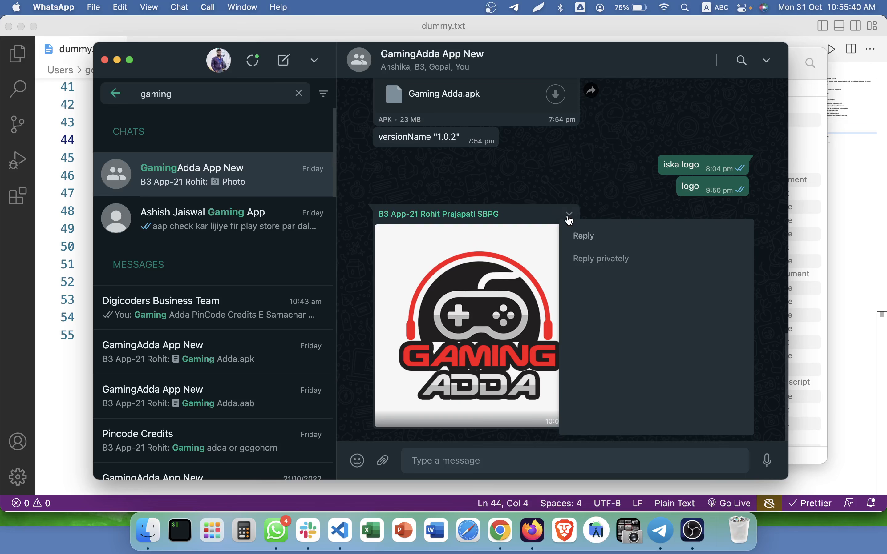
click(569, 218)
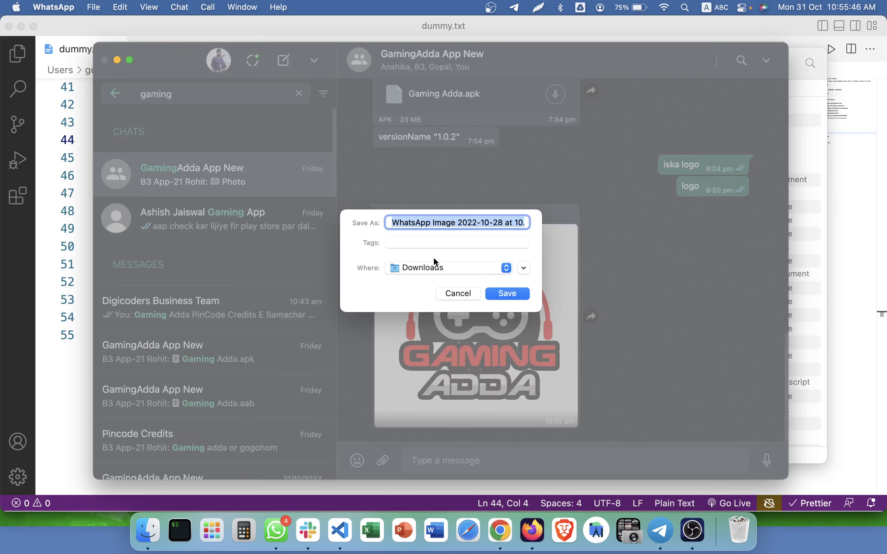
click(523, 290)
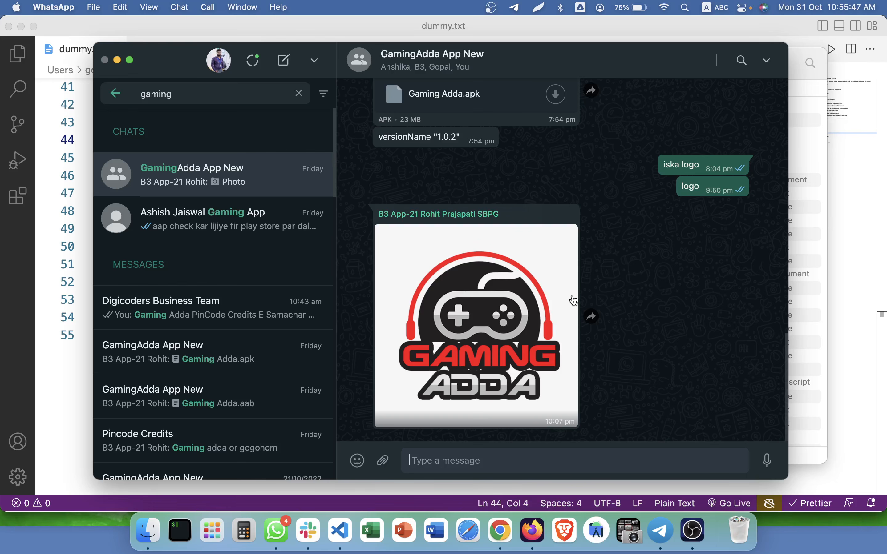
scroll(573, 301, up, 5)
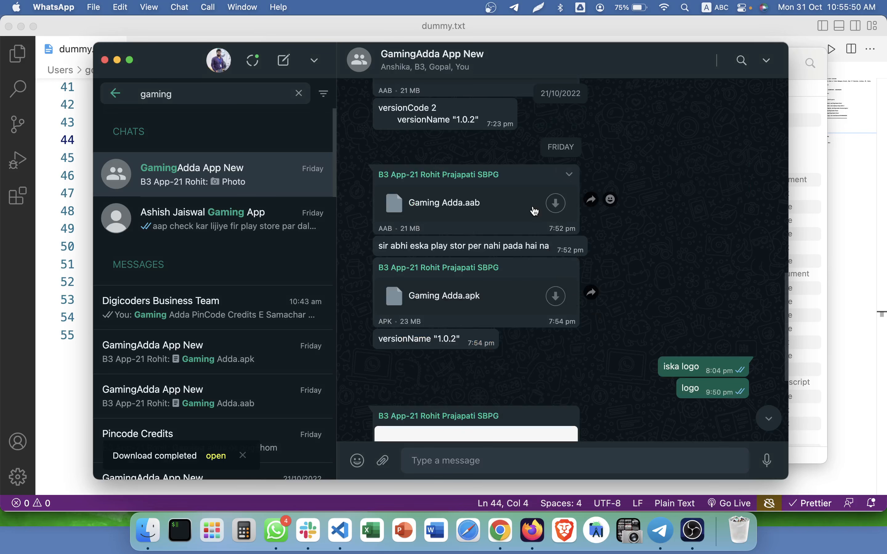
Download Gaming Adda.aab and Gaming Adda.apk from the group chat into Downloads.
click(534, 212)
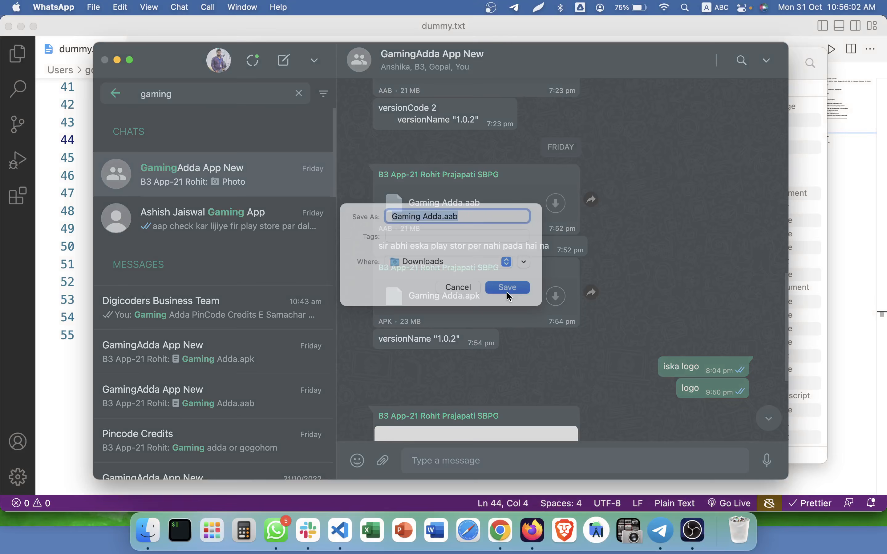
click(507, 291)
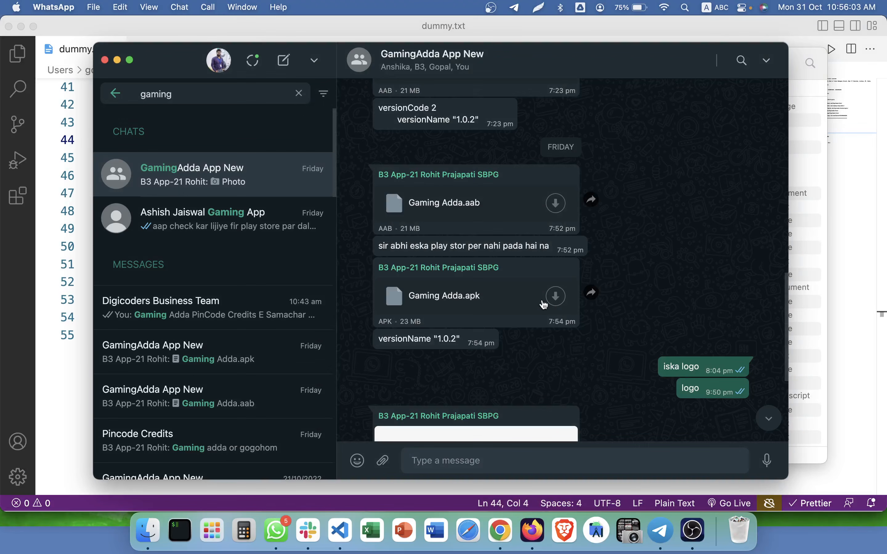
click(558, 304)
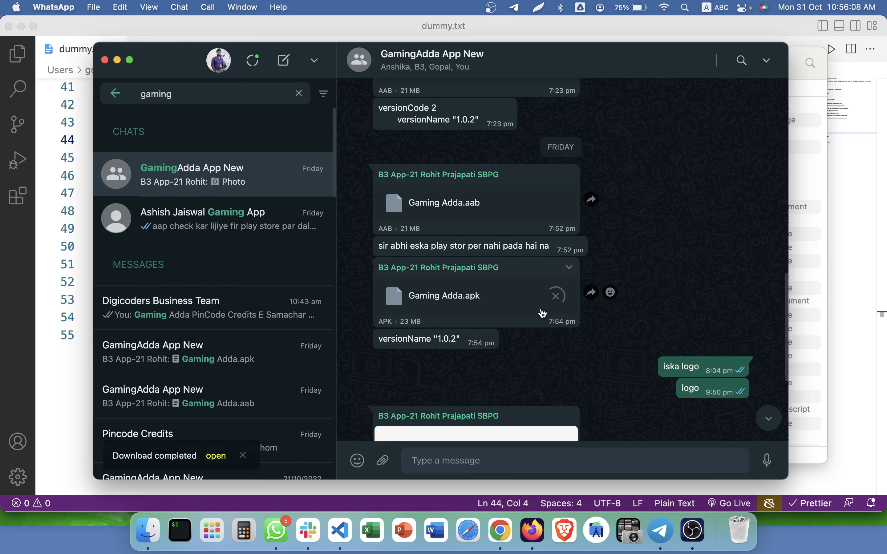
click(546, 304)
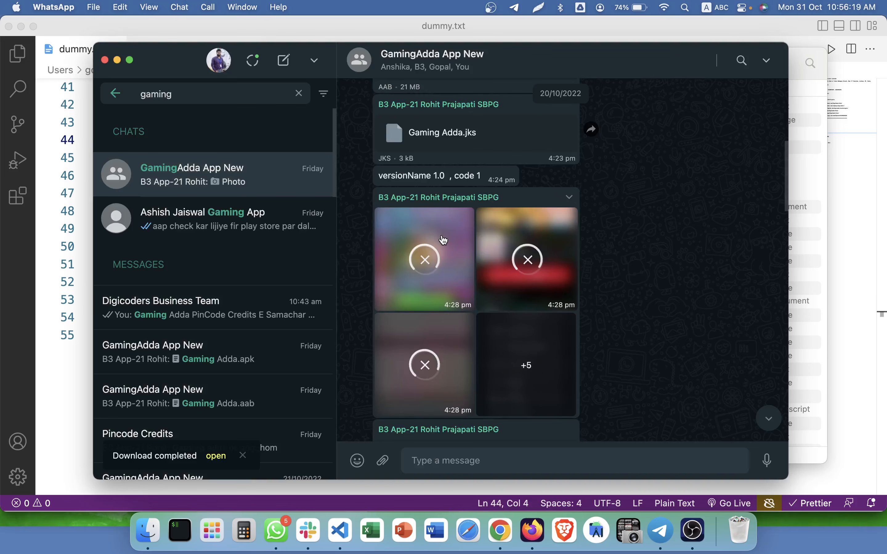
scroll(443, 240, down, 2)
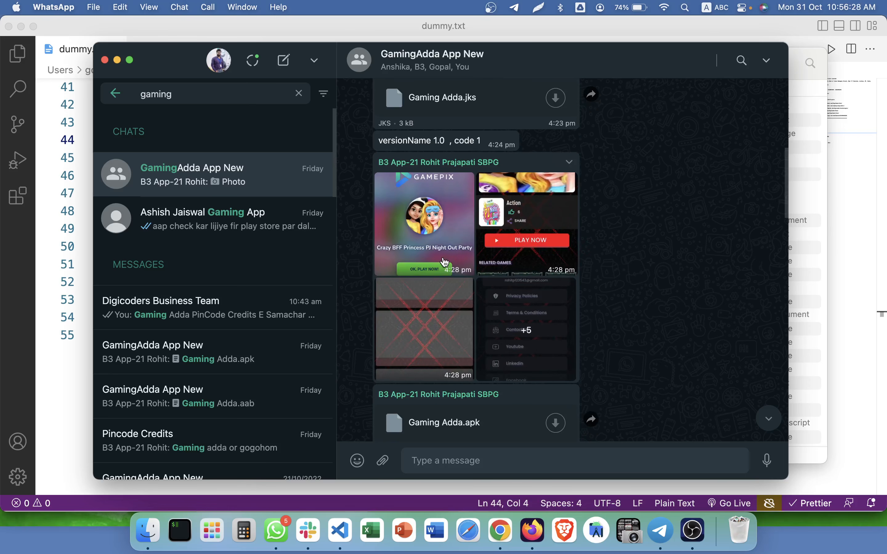
Browse the group's shared screenshots full size, stopping on image 5 of 8.
click(445, 261)
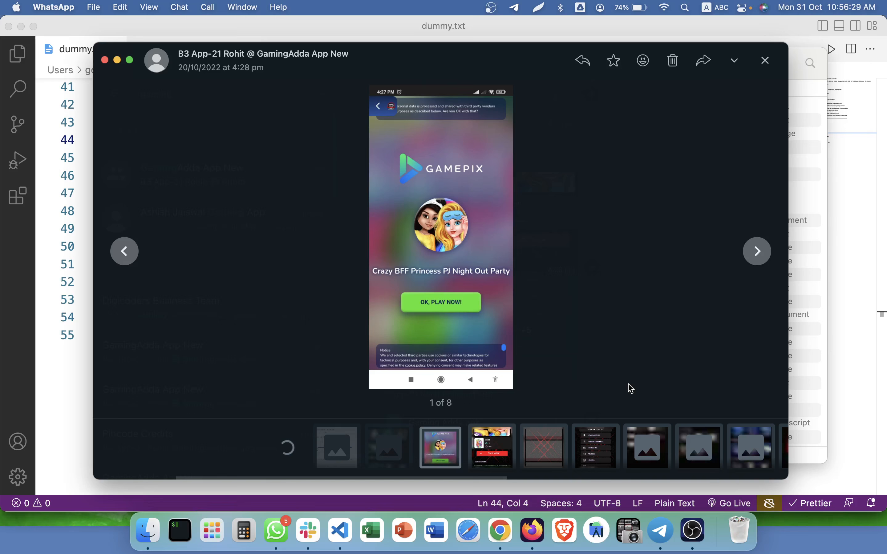
click(756, 252)
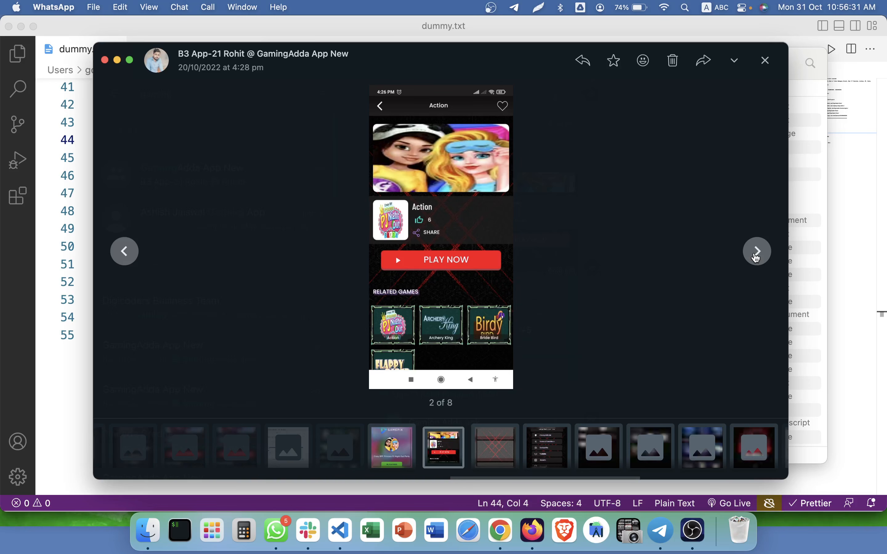
click(755, 256)
click(755, 256)
click(755, 258)
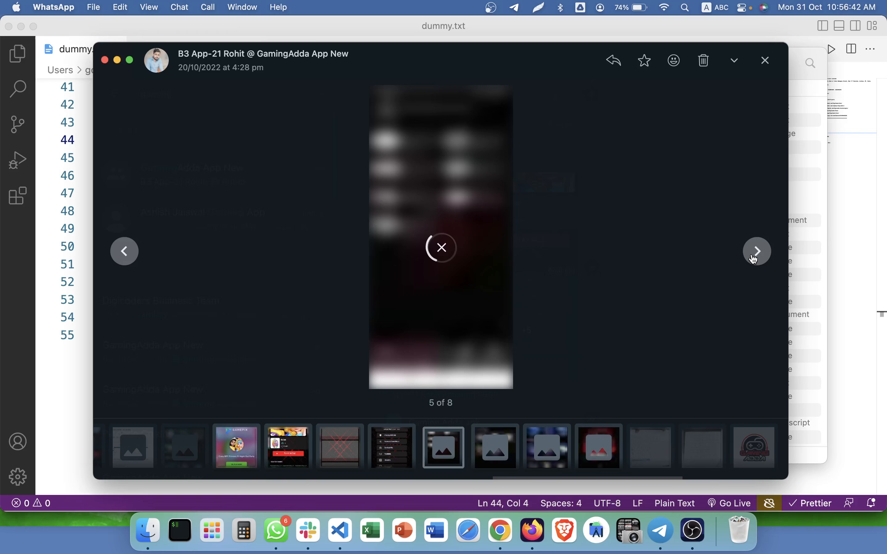
click(756, 256)
click(756, 257)
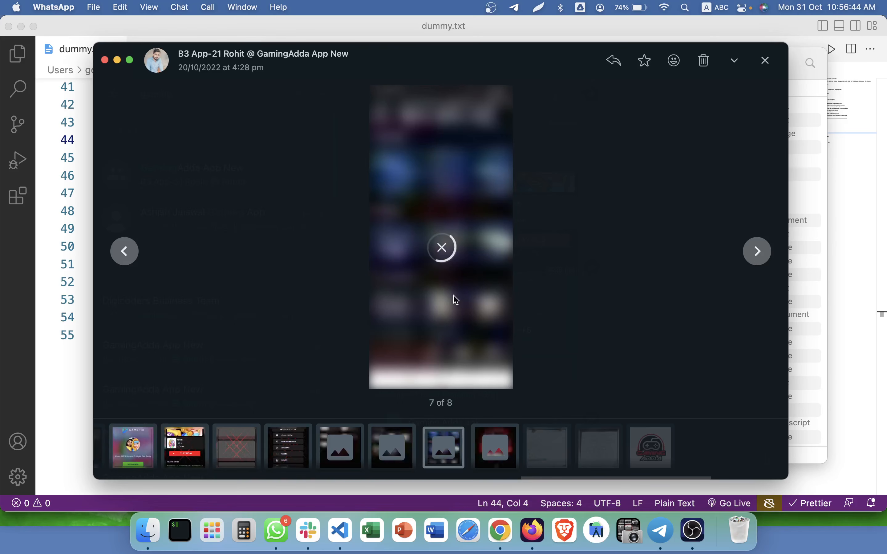
click(126, 259)
click(126, 258)
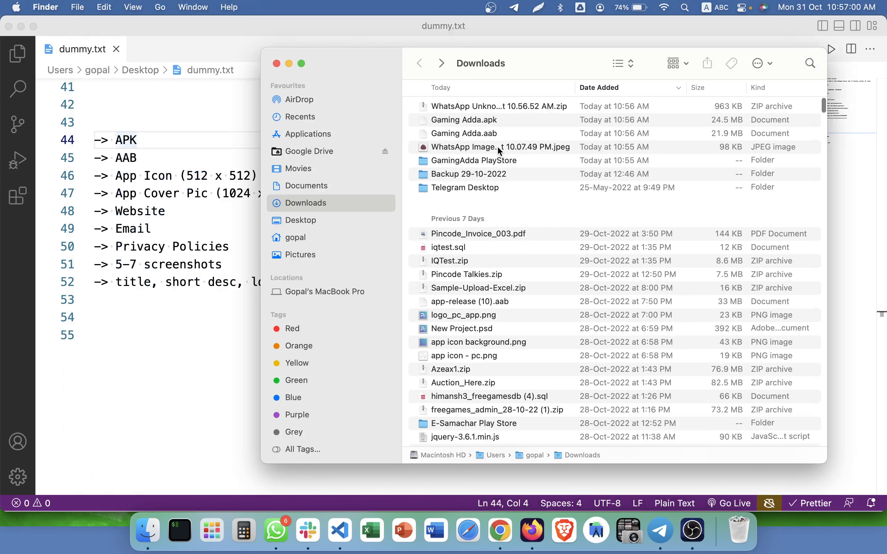
click(475, 147)
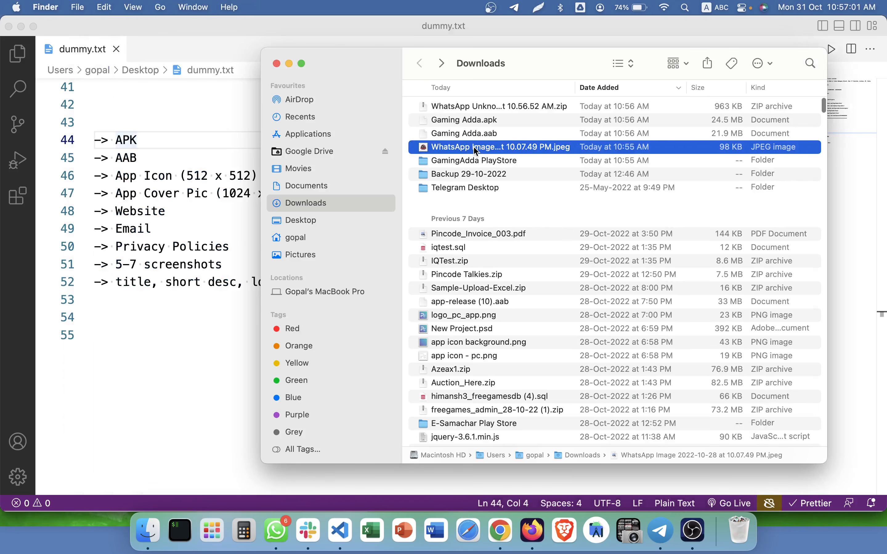
Trash the WhatsApp JPEG from Downloads and select Gaming Adda.aab.
key(super+BackSpace)
click(484, 137)
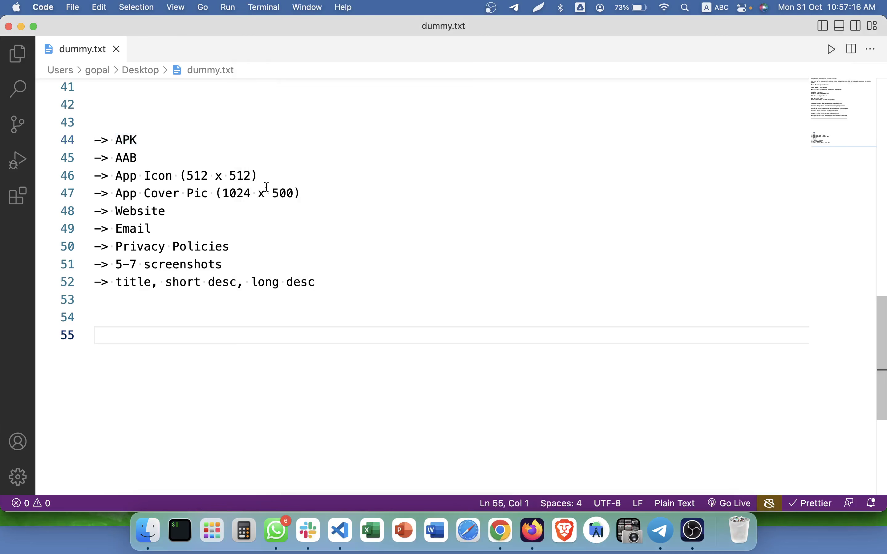
drag(266, 182, 179, 176)
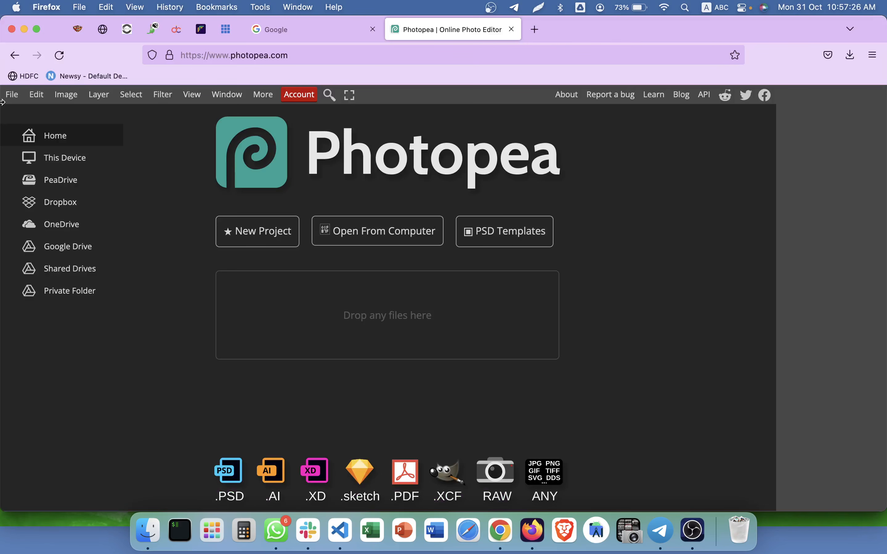
Open the Gaming Adda logo and scale it to fill the 512 × 512 canvas.
click(4, 100)
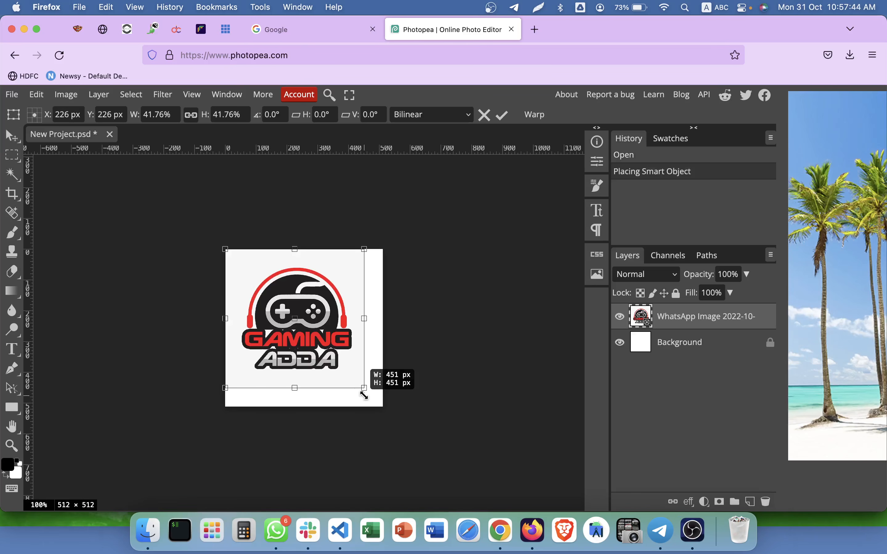
drag(362, 394, 383, 406)
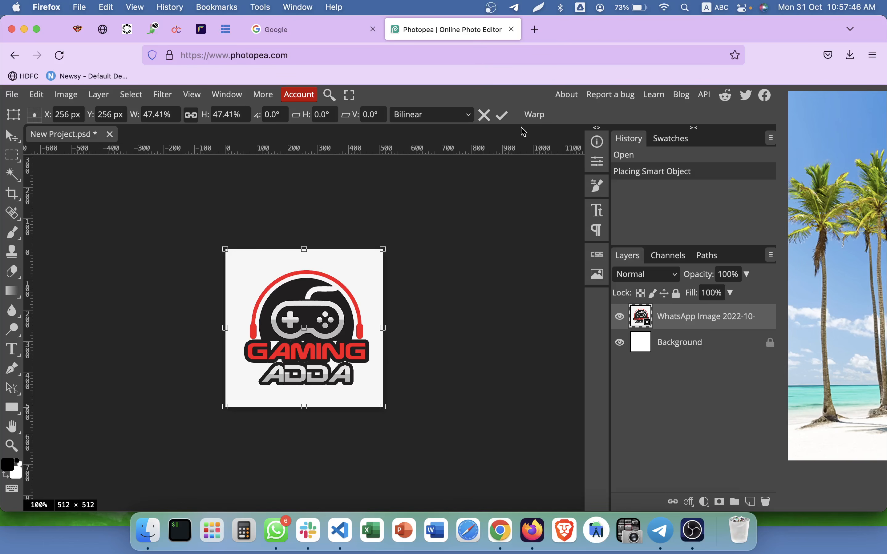
click(502, 115)
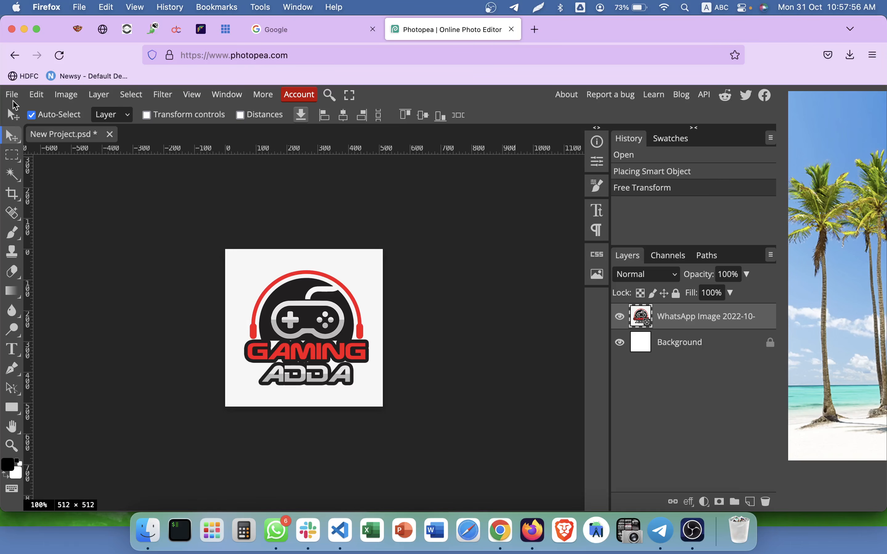
Export the icon as a PNG named gamingadda_icon.
click(13, 96)
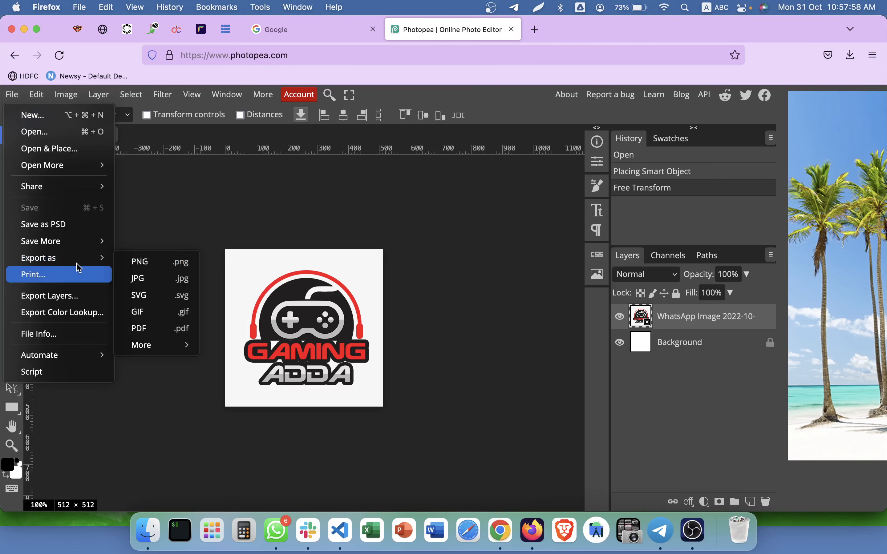
mouse_move(77, 259)
click(144, 260)
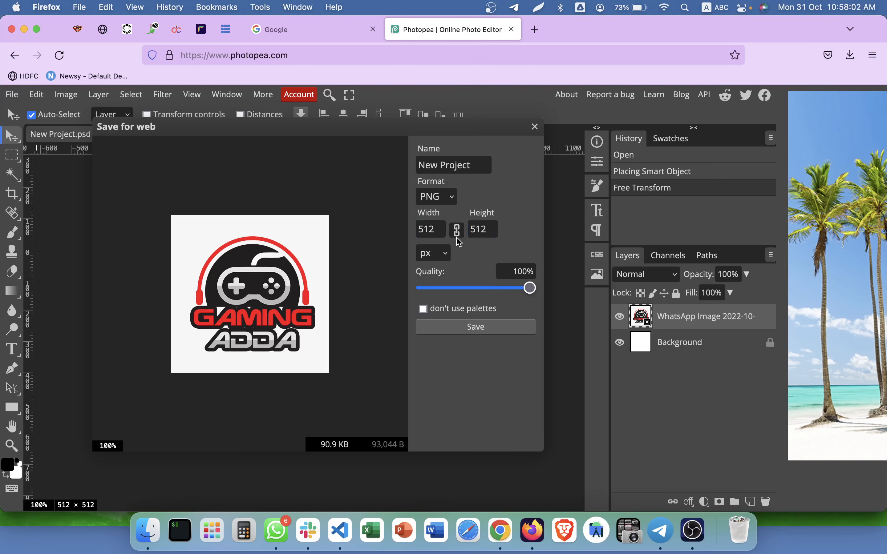
click(450, 166)
text(gamingadda)ic)
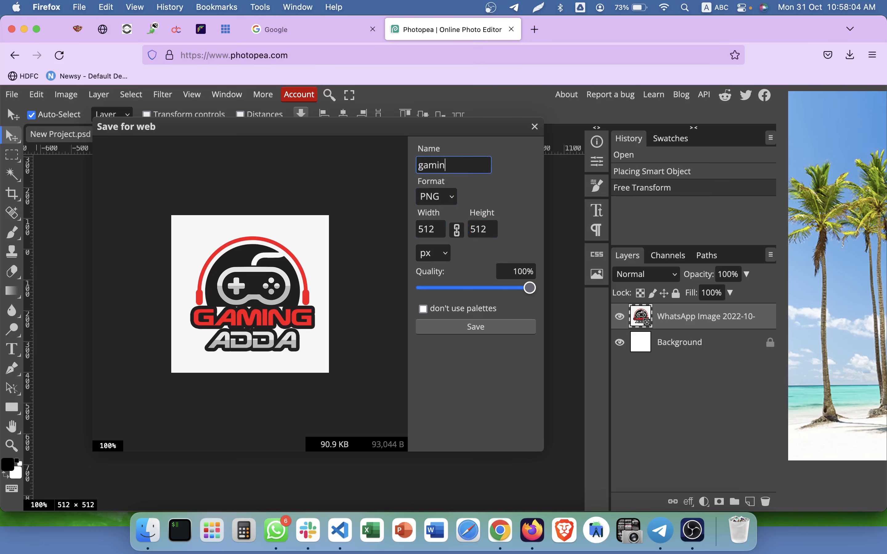
key(BackSpace)
key(BackSpace)
key(BackSpace)
text(-)
key(BackSpace)
text(_icon)
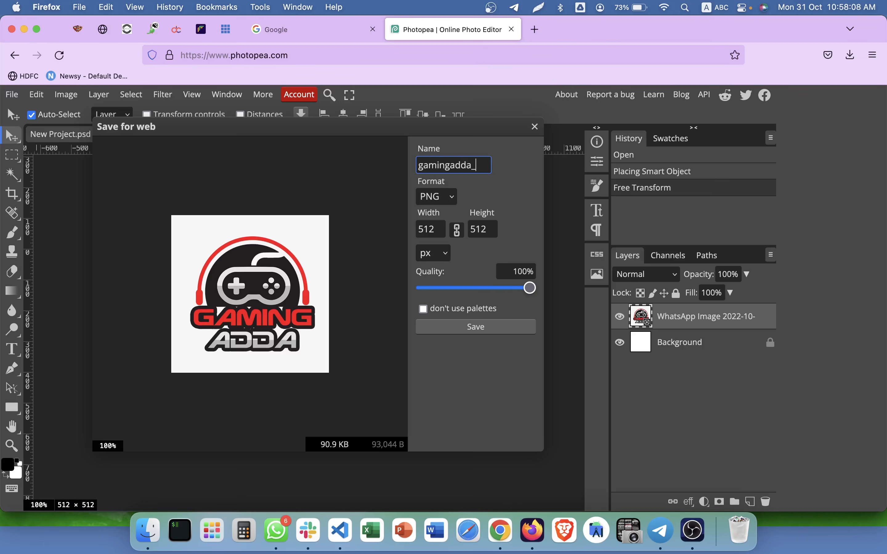
click(461, 327)
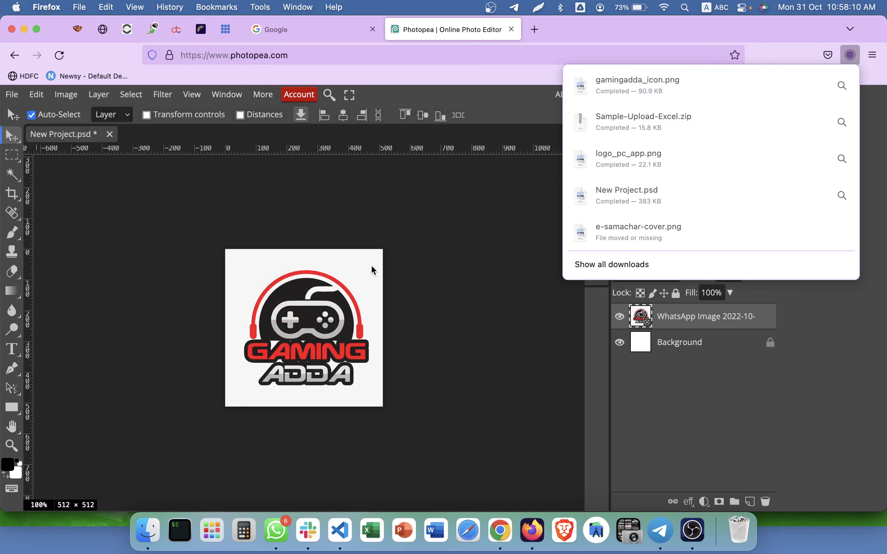
Create a new blank 1024 × 500 canvas for the cover.
click(11, 95)
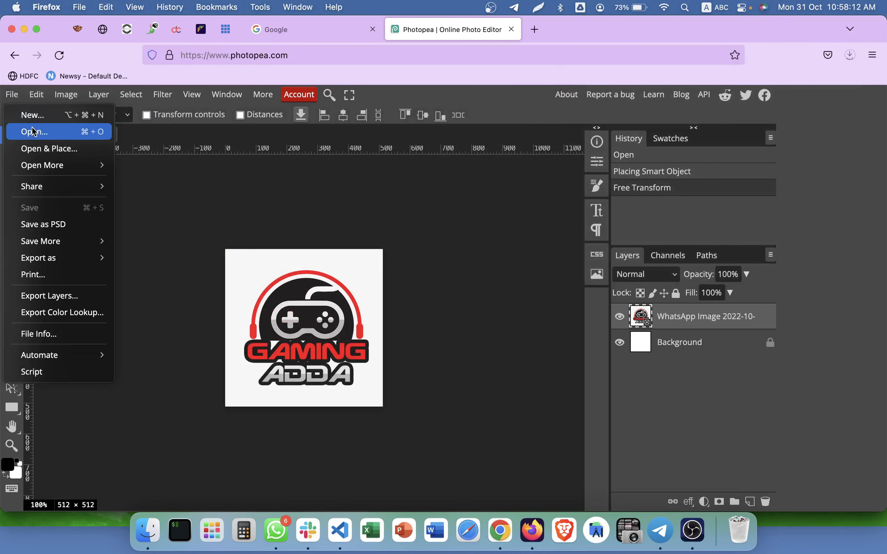
click(33, 115)
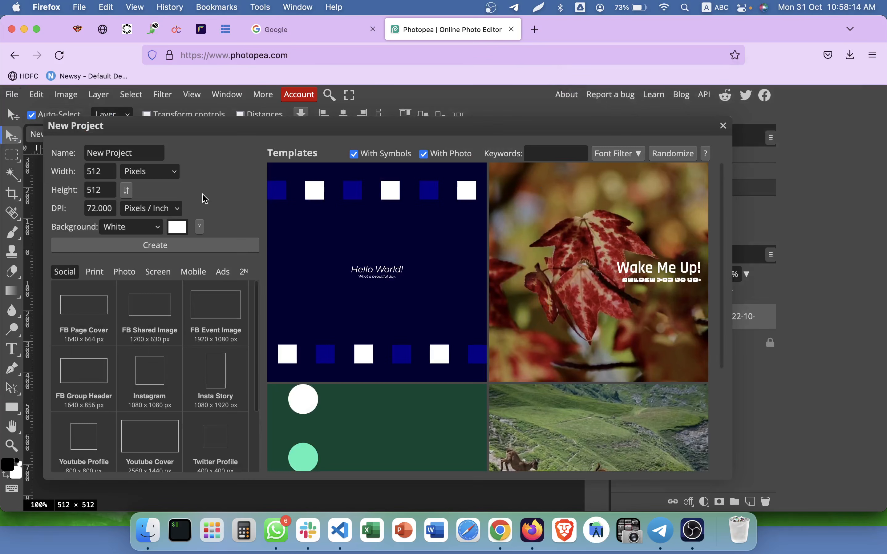
double_click(96, 174)
text(1024)
key(Tab)
text(500)
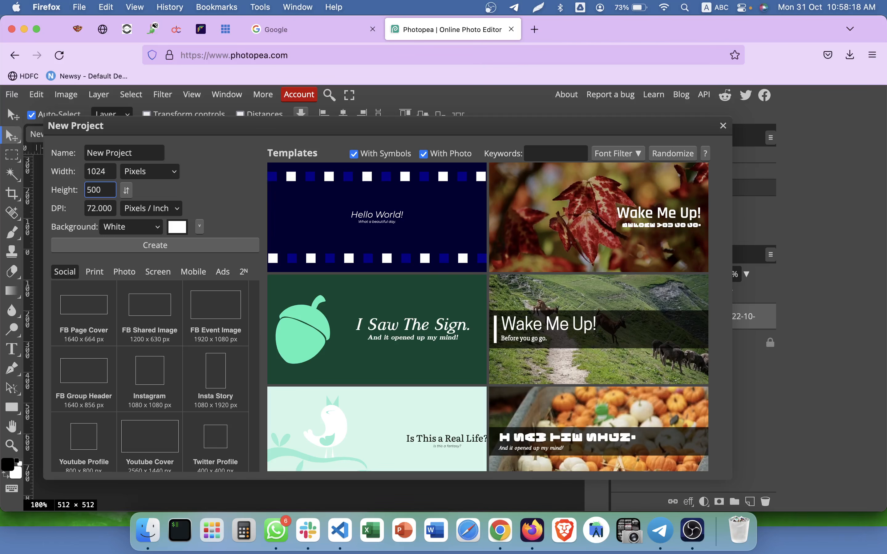
click(145, 243)
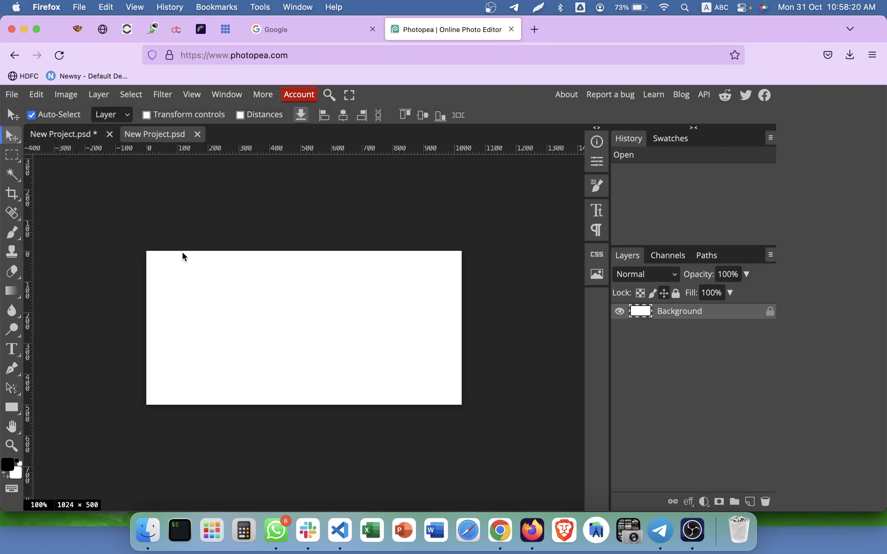
click(59, 143)
click(147, 142)
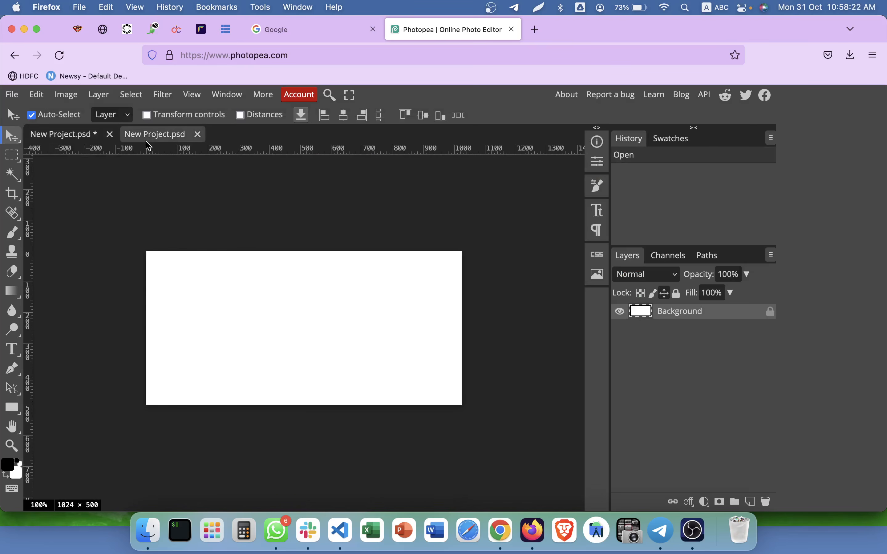
Place the WhatsApp logo at the left edge and a duplicate on the right half.
click(148, 531)
drag(470, 138, 213, 322)
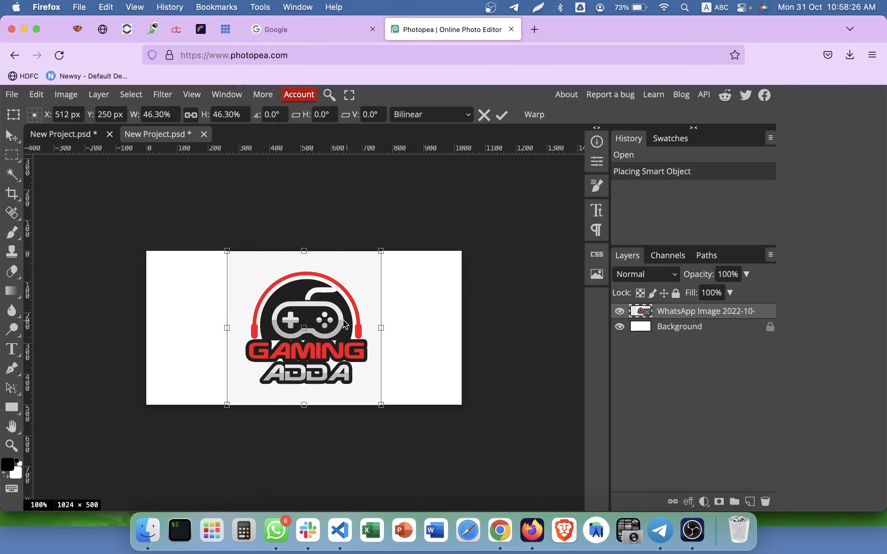
drag(343, 320, 263, 320)
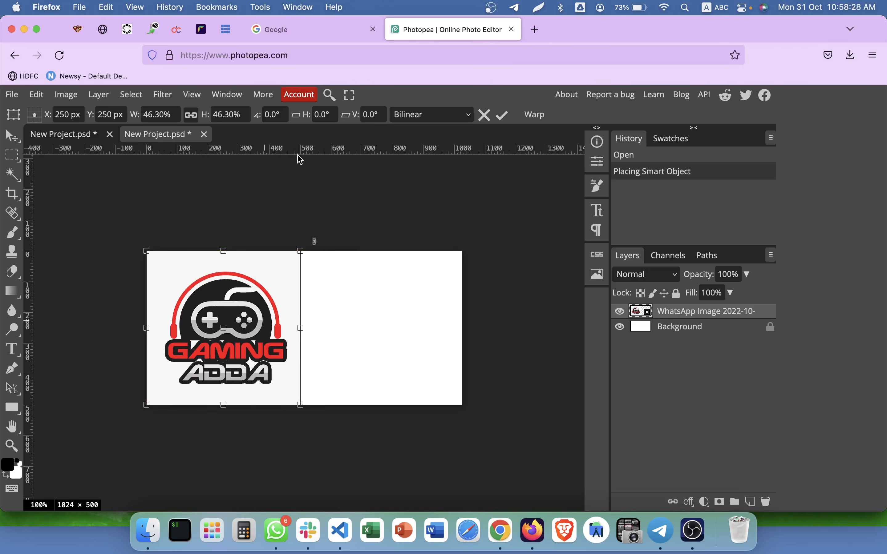
click(502, 115)
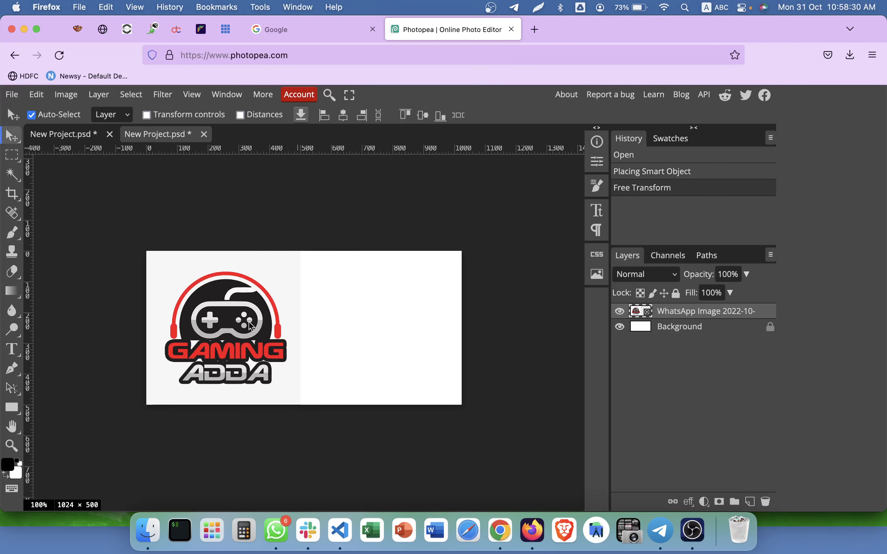
drag(245, 327, 382, 328)
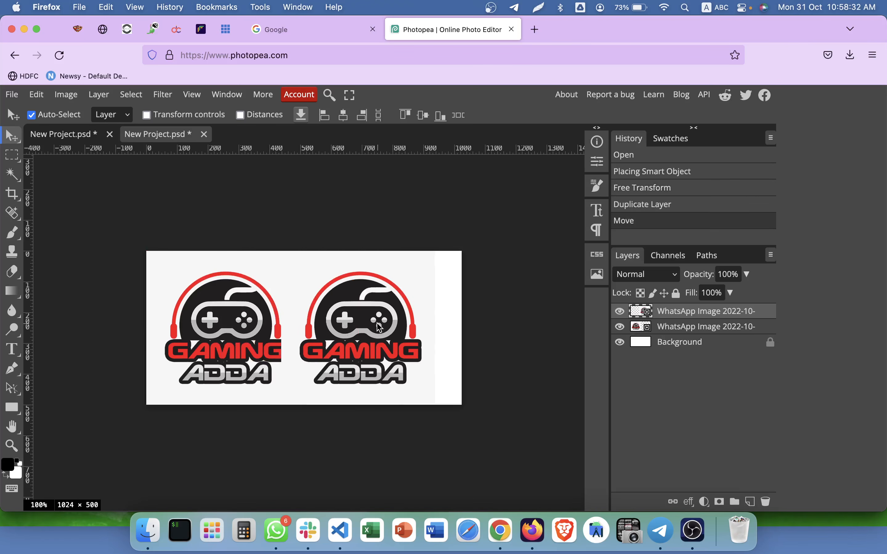
key(Delete)
right_click(670, 318)
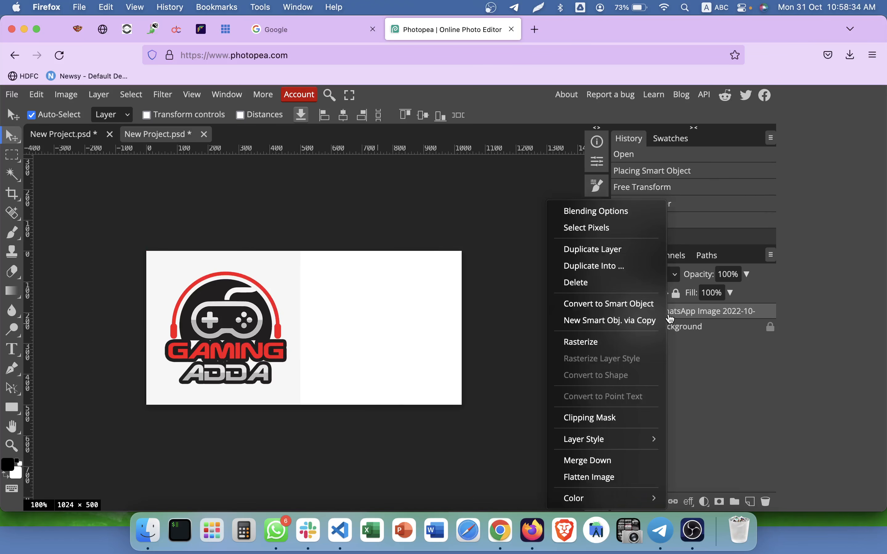
click(603, 252)
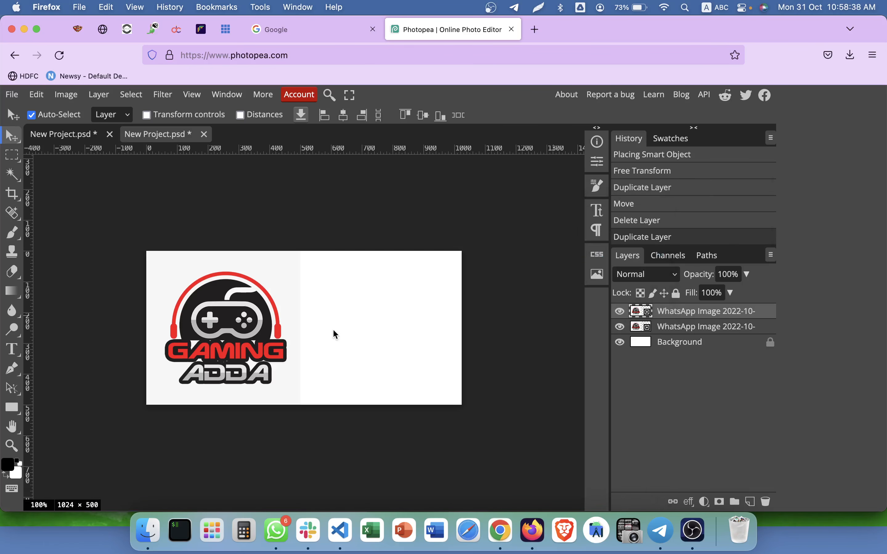
drag(243, 334, 387, 335)
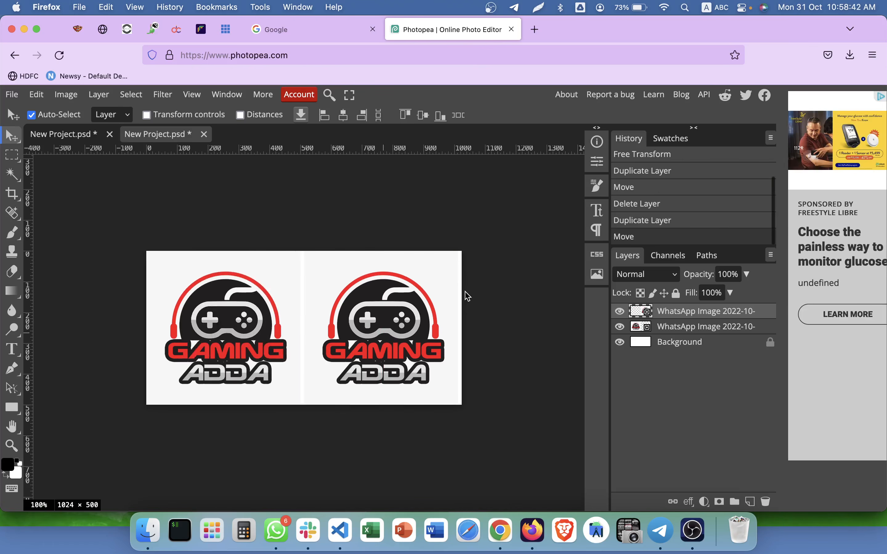
Export the banner as gamingadda_cover.png and check it in Finder.
click(12, 96)
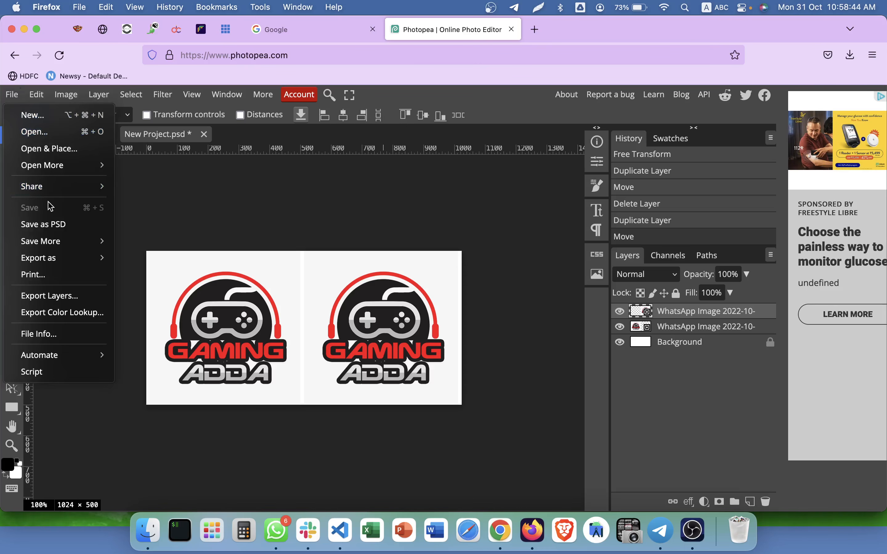
mouse_move(66, 259)
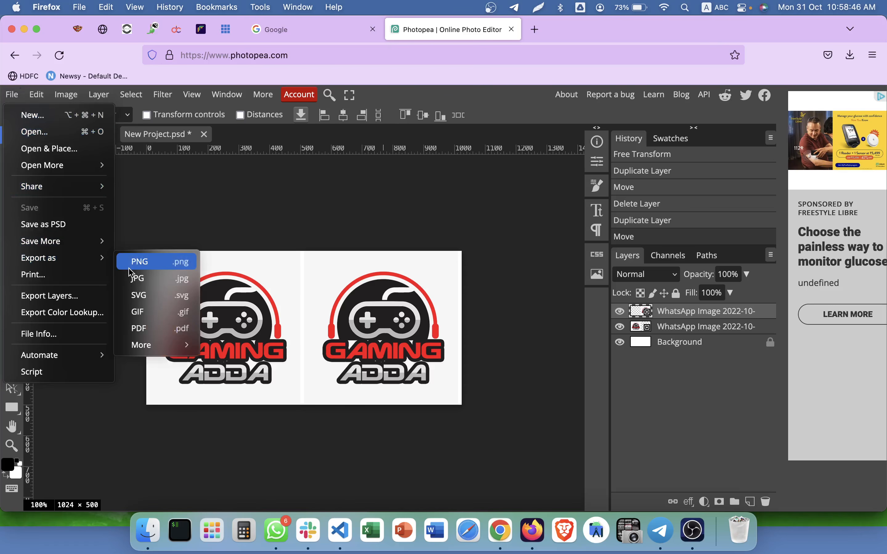
click(139, 261)
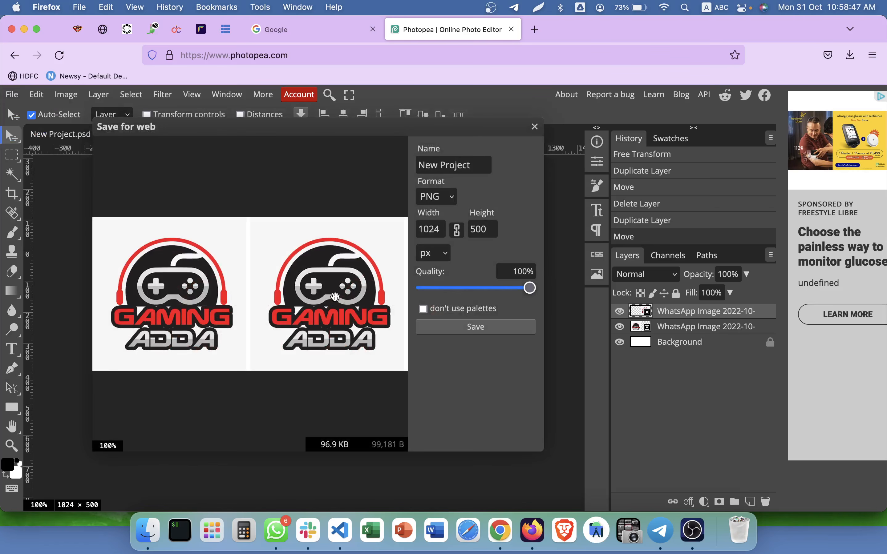
triple_click(441, 168)
text(gamingad)
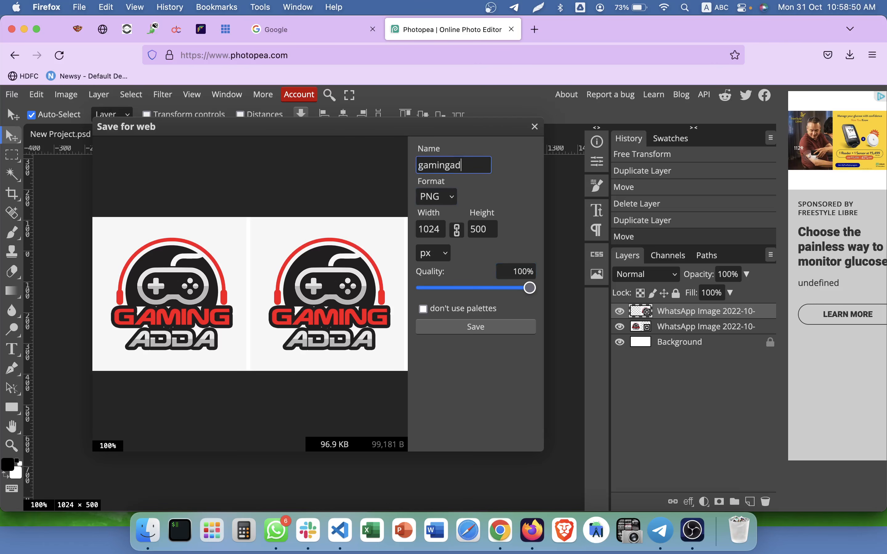
text(da-c)
key(BackSpace)
key(BackSpace)
text(_cover)
click(491, 325)
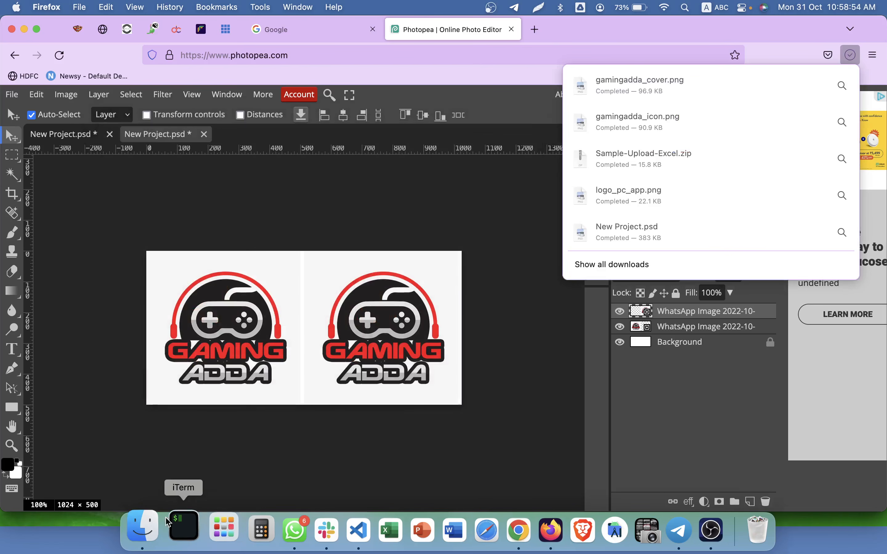
click(143, 530)
Check gamingadda_icon.png and gamingadda_cover.png in Preview, then move both into the GamingAdda PlayStore folder.
click(420, 63)
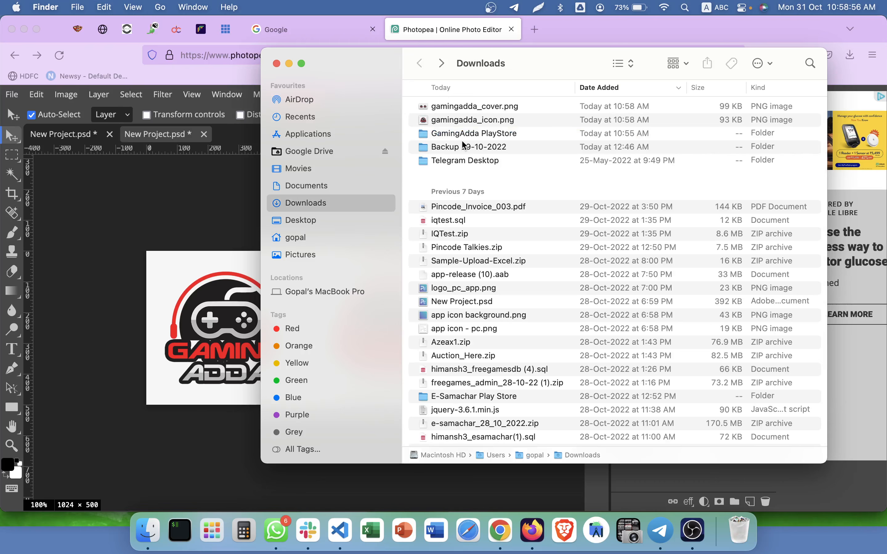
double_click(473, 120)
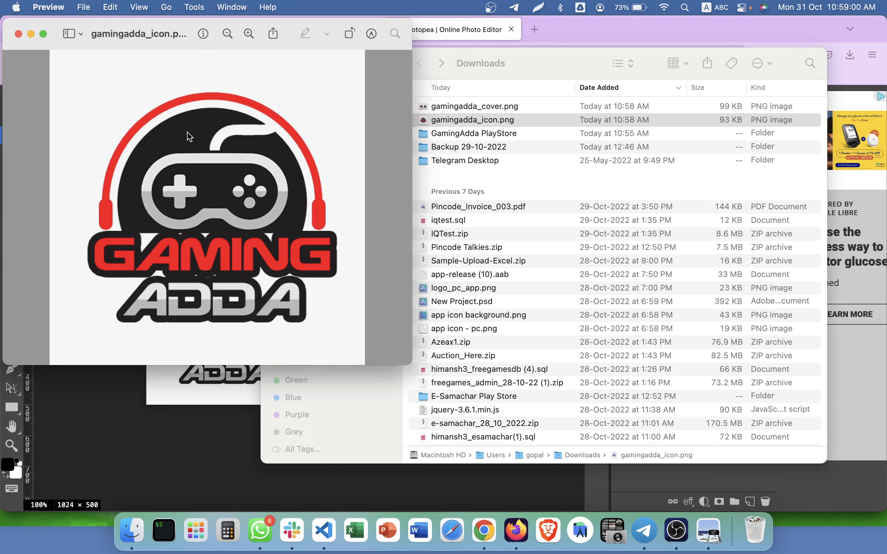
key(super+q)
double_click(443, 107)
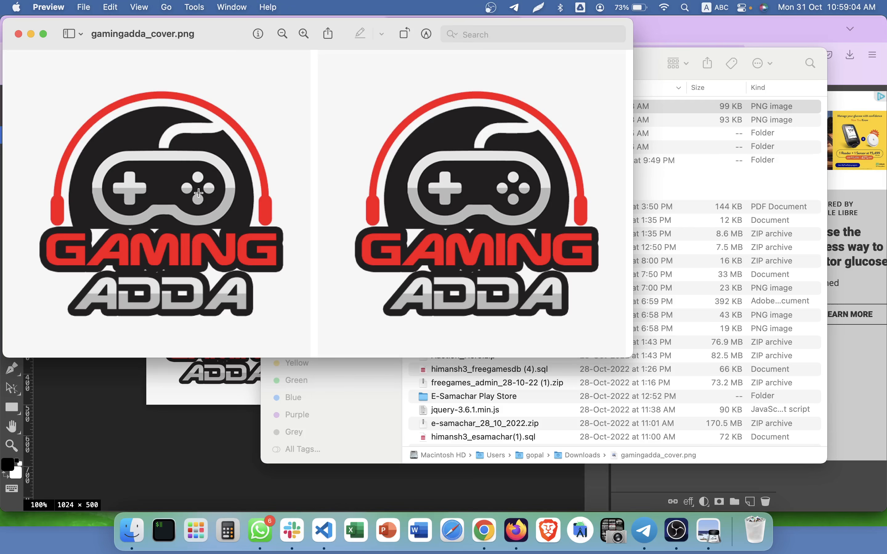
key(super+q)
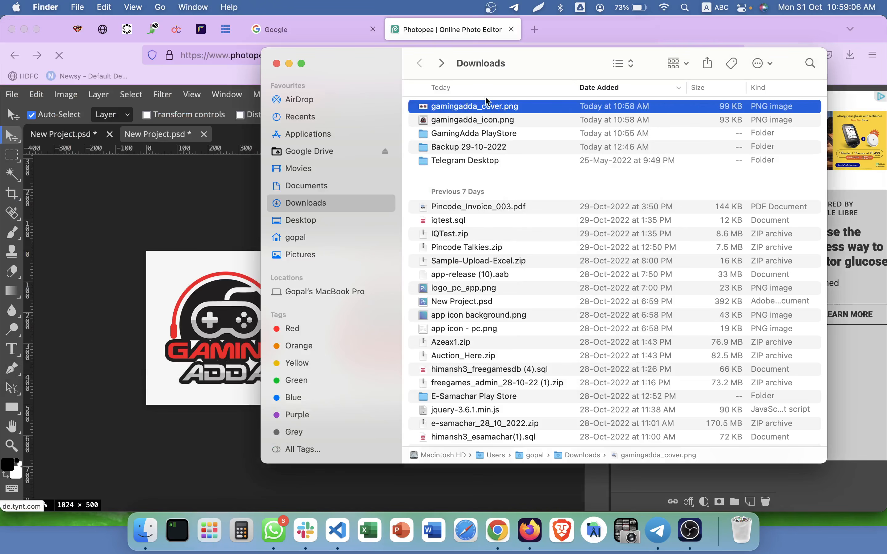
shift+click(484, 120)
mouse_move(484, 119)
mouse_down()
mouse_move(513, 135)
mouse_move(491, 104)
mouse_up()
Extract the WhatsApp zip in GamingAdda PlayStore and rename the folder to 'screenshots'.
double_click(491, 105)
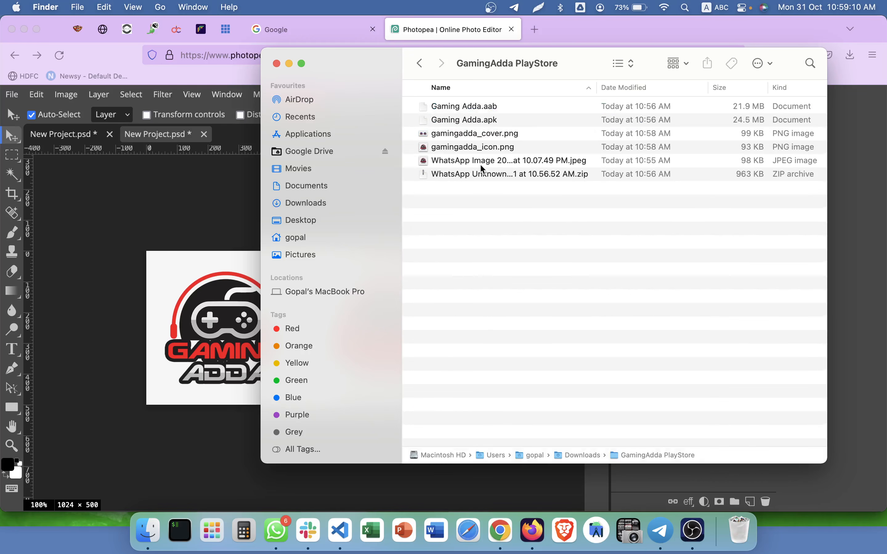
double_click(479, 172)
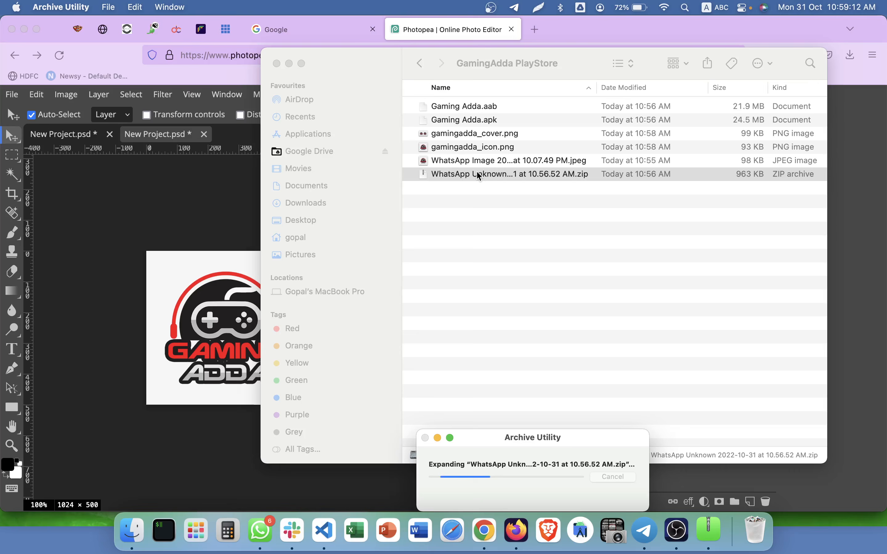
key(Return)
text(sc)
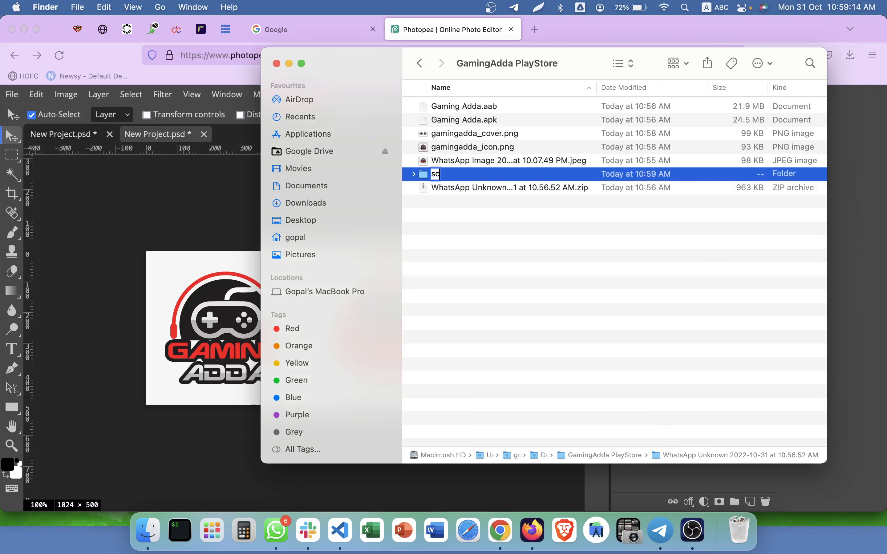
text(reenshots)
key(Return)
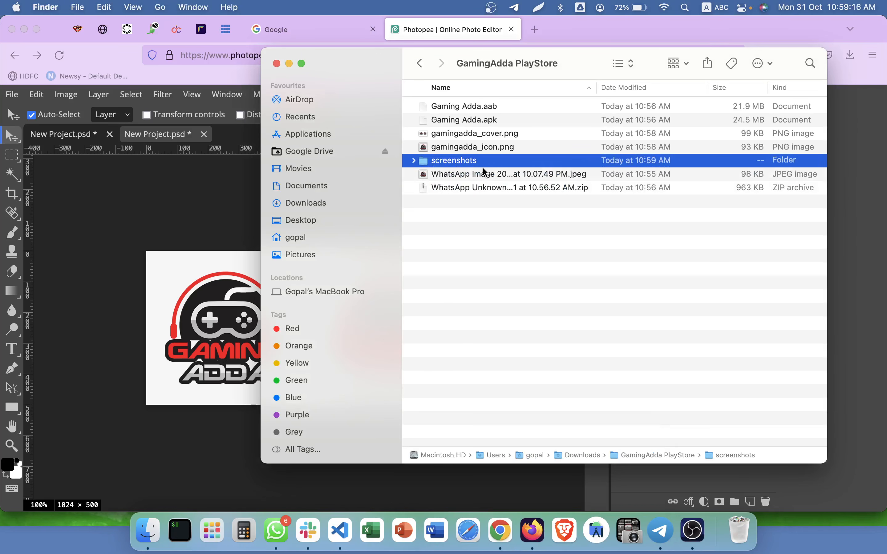
Check the eight JPEG screenshots inside the screenshots folder, then return to GamingAdda PlayStore.
double_click(484, 165)
drag(486, 280, 436, 75)
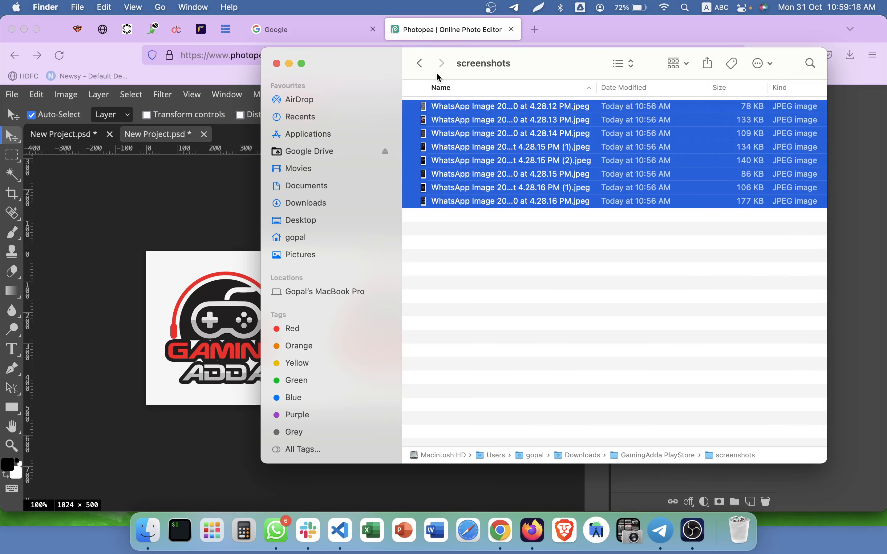
click(428, 72)
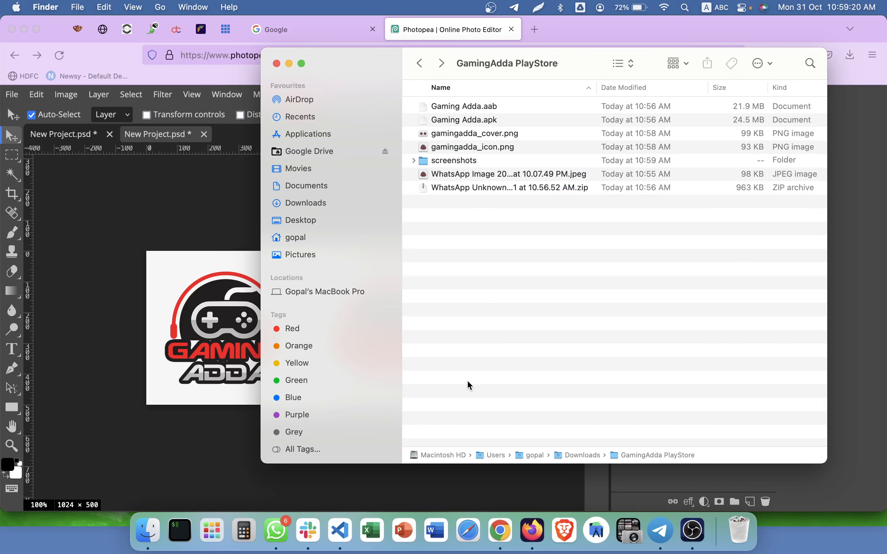
click(182, 302)
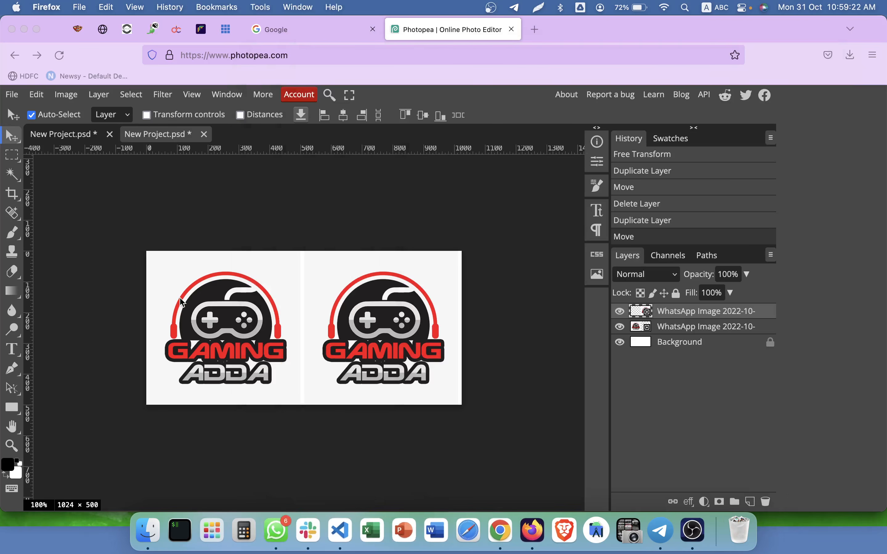
Load gamingadda.in in a new Firefox tab, correcting the mistyped address.
key(super+t)
text(gma)
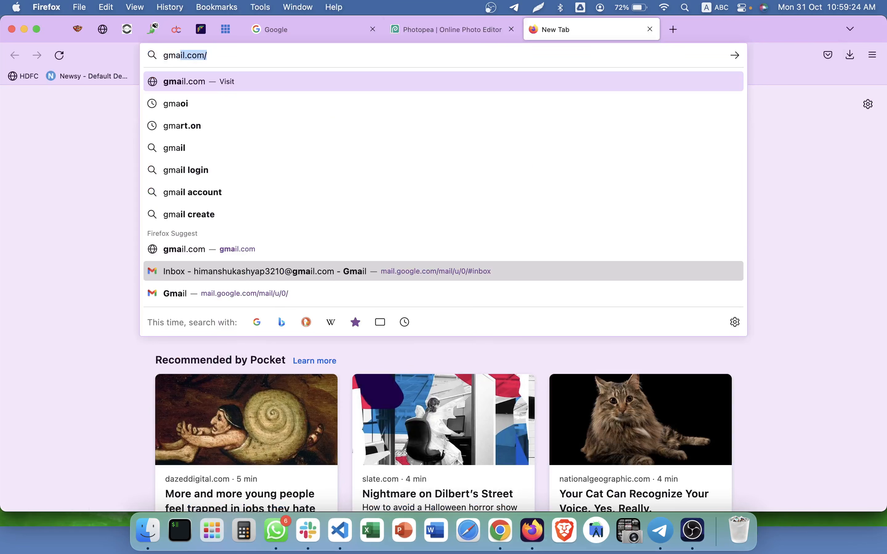
text(ingadda.i)
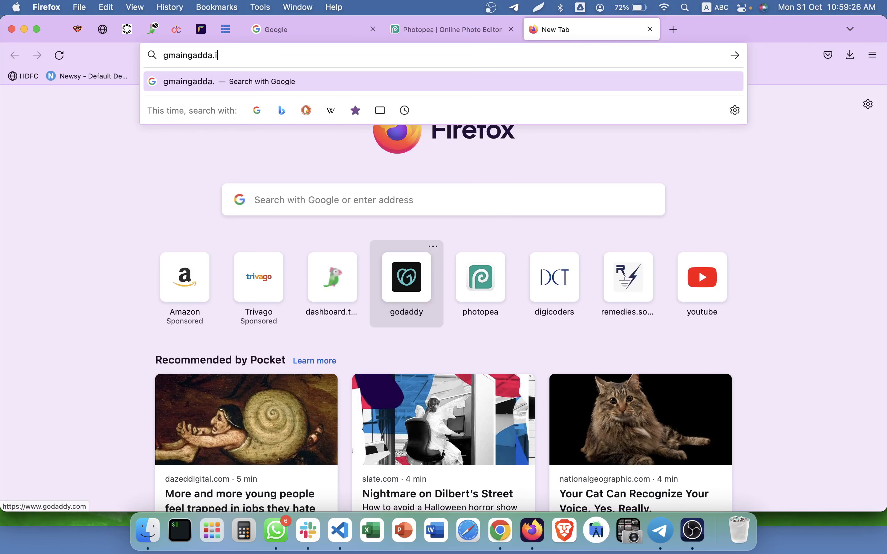
text(n)
key(Return)
click(239, 56)
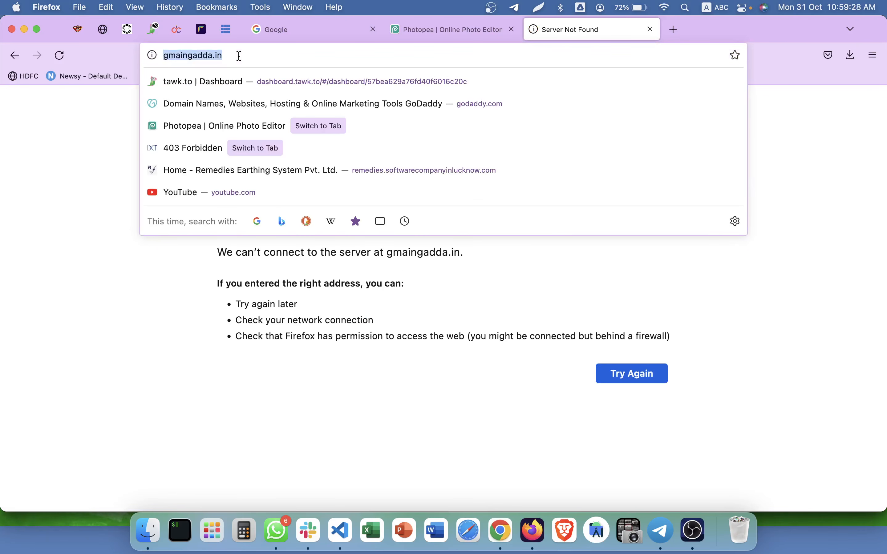
text(gamingadda,in)
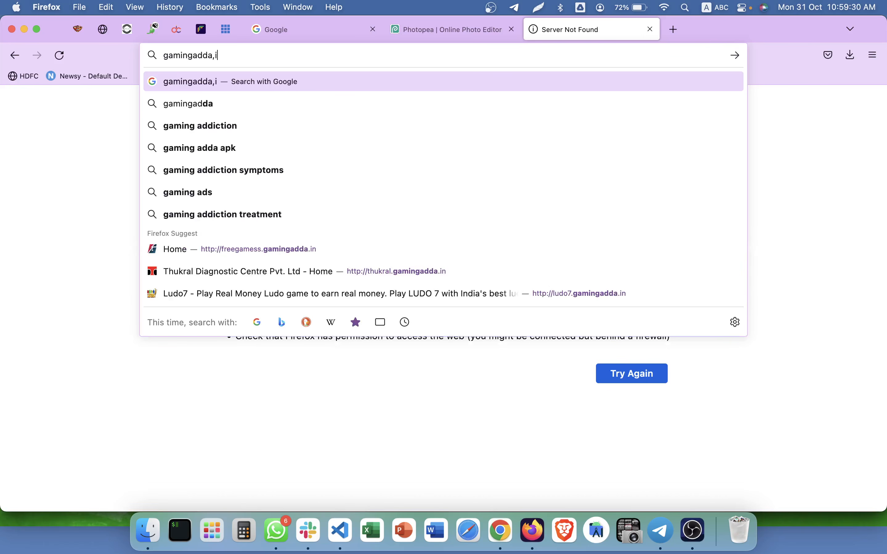
key(BackSpace)
key(BackSpace)
key(BackSpace)
text(.in)
key(Return)
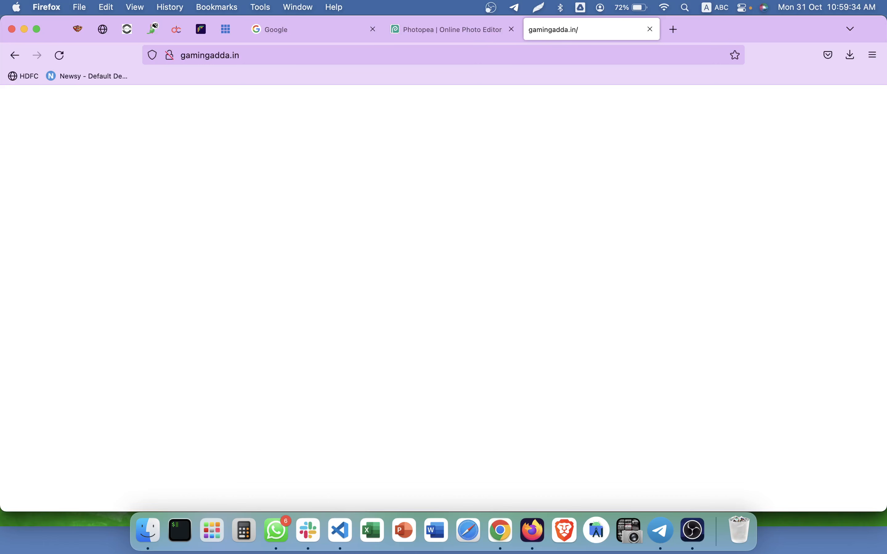
Go to the GamingAdda Admin | LogIn page via the address bar suggestions.
click(245, 55)
text(gam)
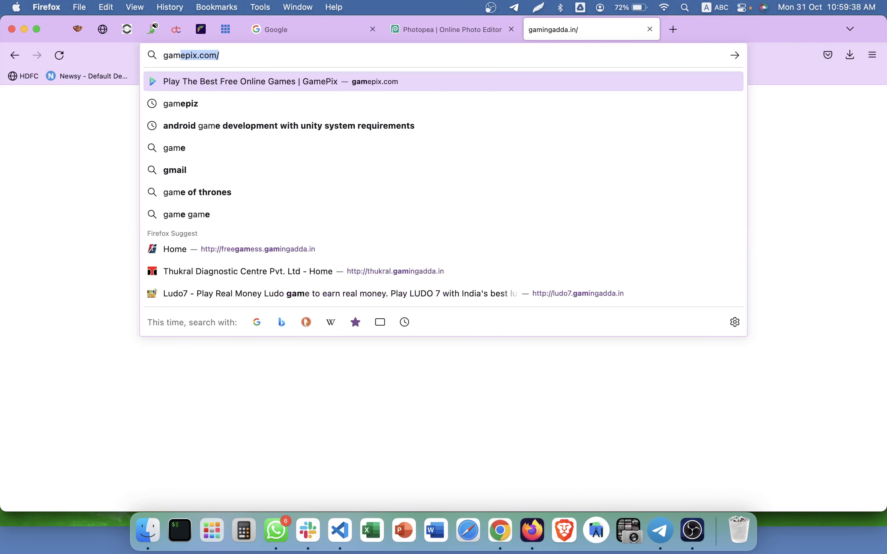
text(ing)
key(super+a)
text(gami)
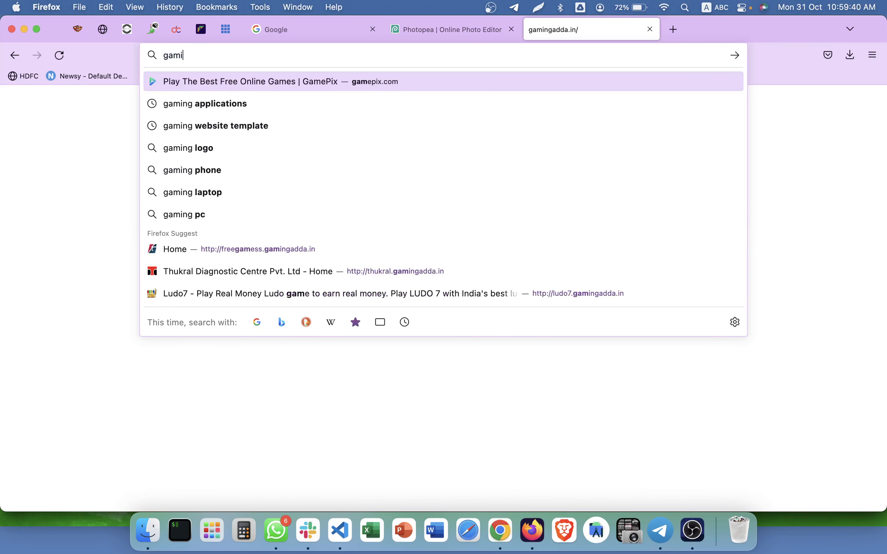
text(ngadda.him)
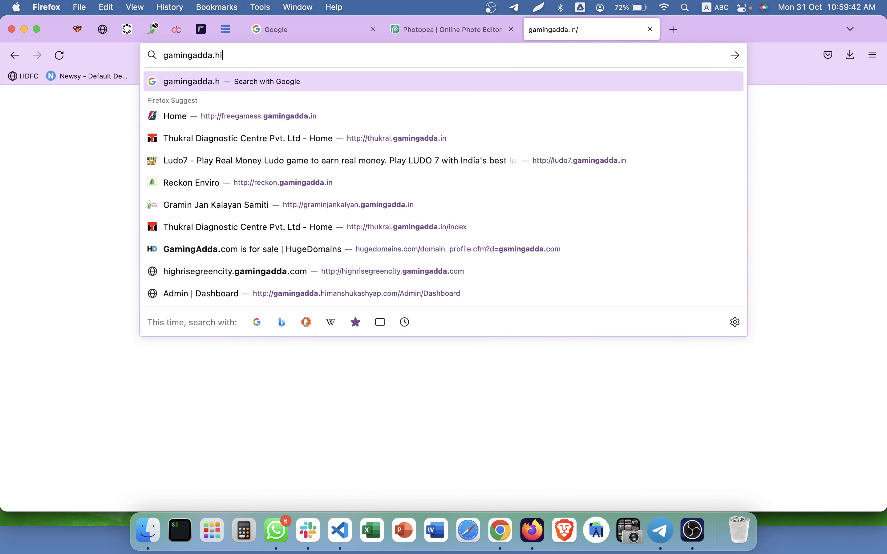
key(Down)
key(Down)
key(Return)
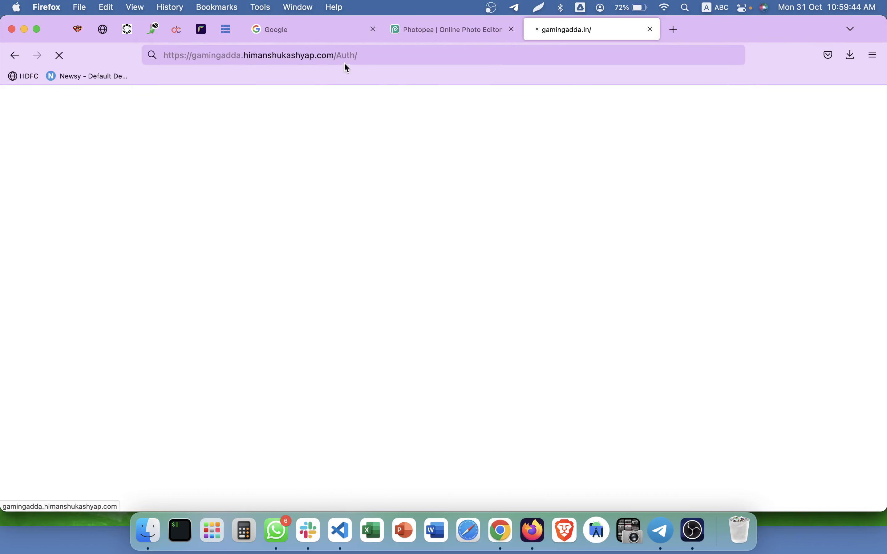
Trim the admin address and switch it from https to http to reach the sign-in page.
click(335, 56)
click(432, 57)
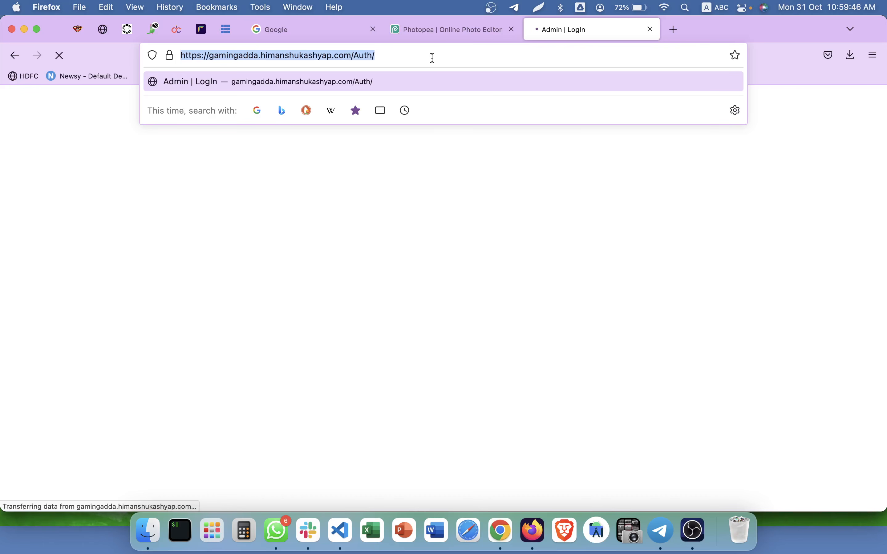
click(432, 58)
key(BackSpace)
key(BackSpace)
key(BackSpace)
key(BackSpace)
key(BackSpace)
key(Return)
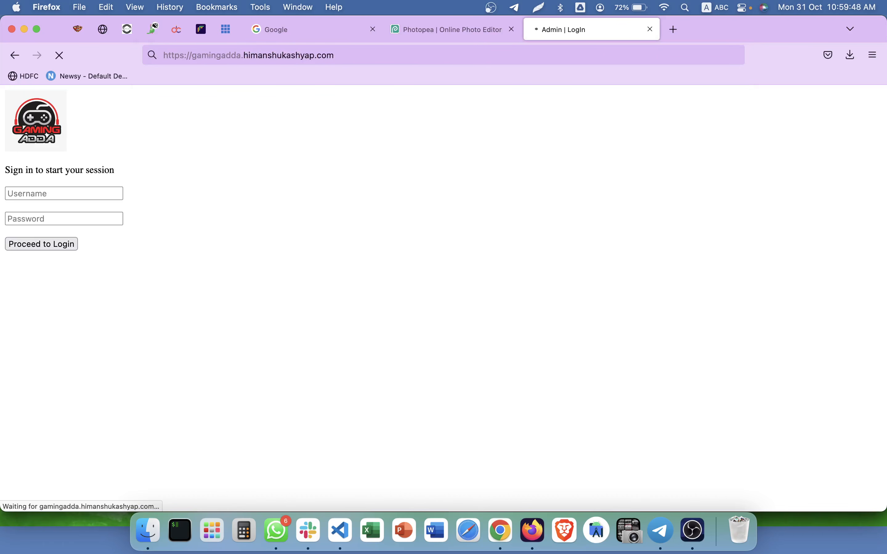
drag(179, 58, 185, 58)
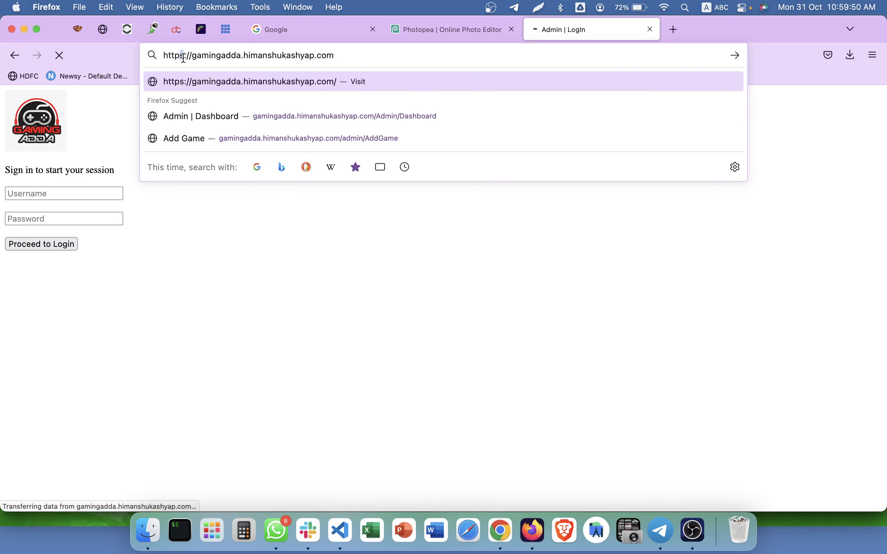
key(BackSpace)
key(Return)
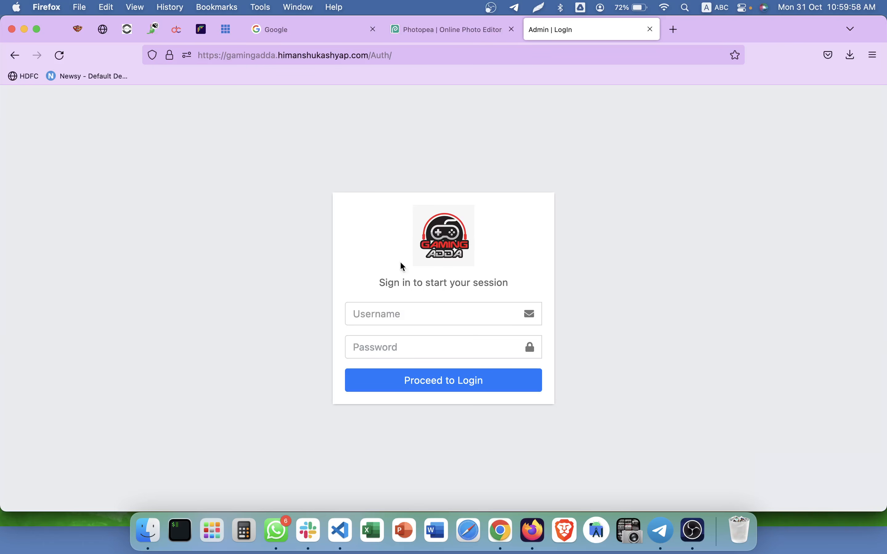
click(304, 53)
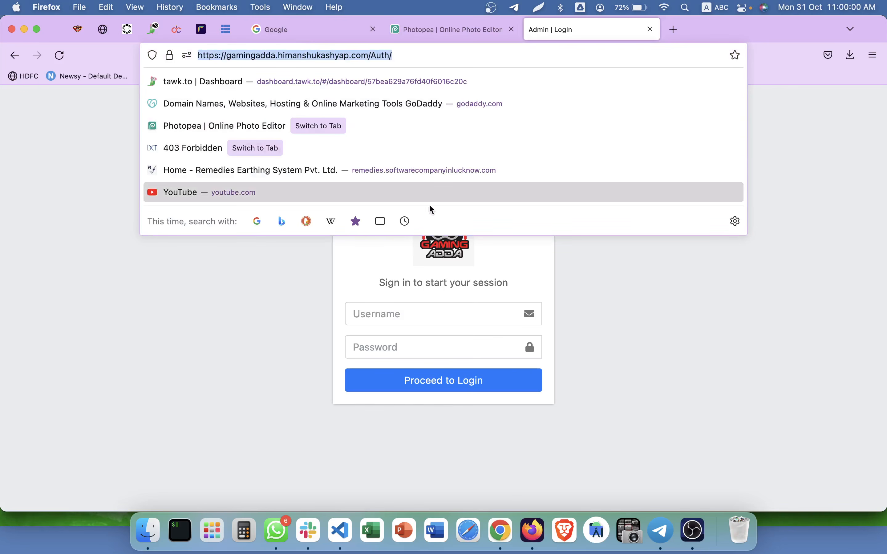
click(589, 366)
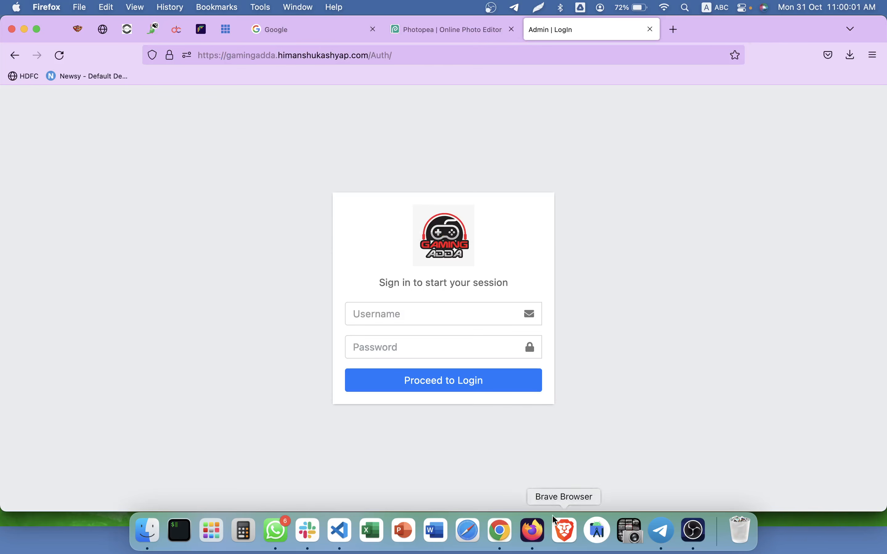
In Chrome, search 'google play console' and go to the Play Console.
click(494, 548)
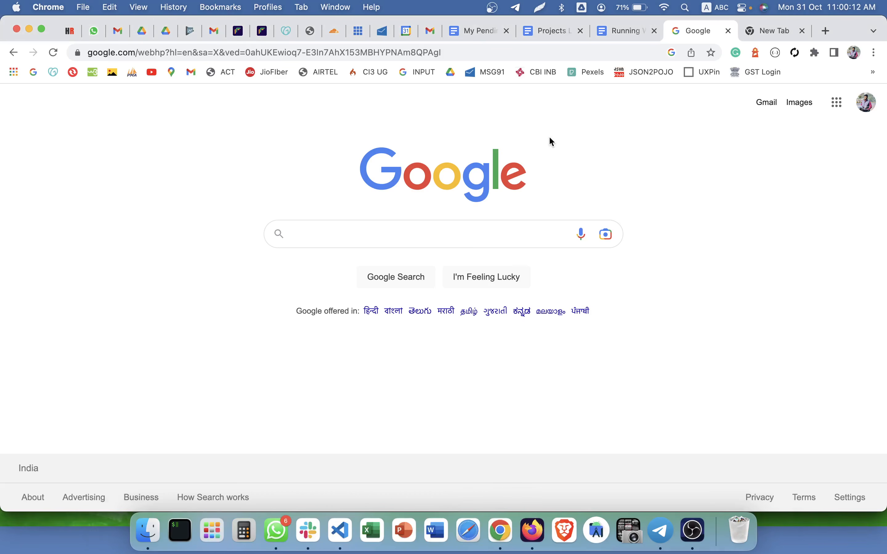
key(super+t)
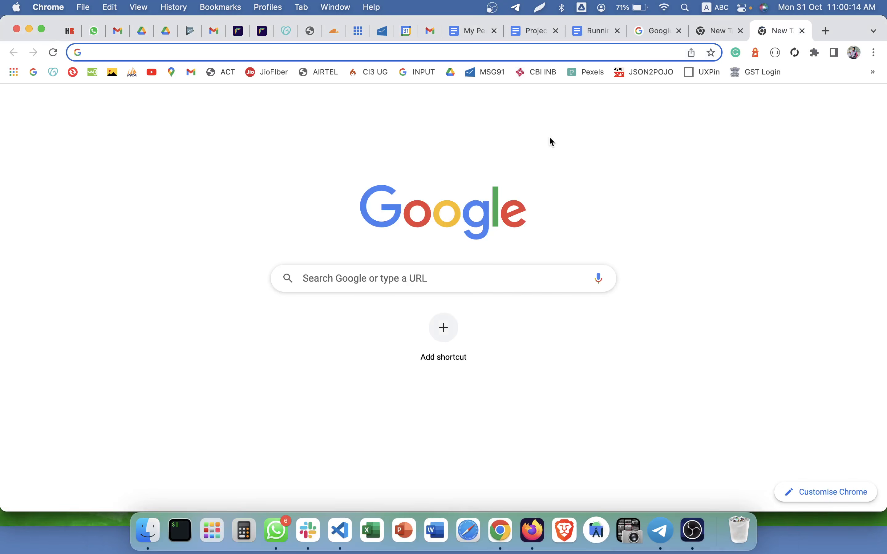
text(google play console)
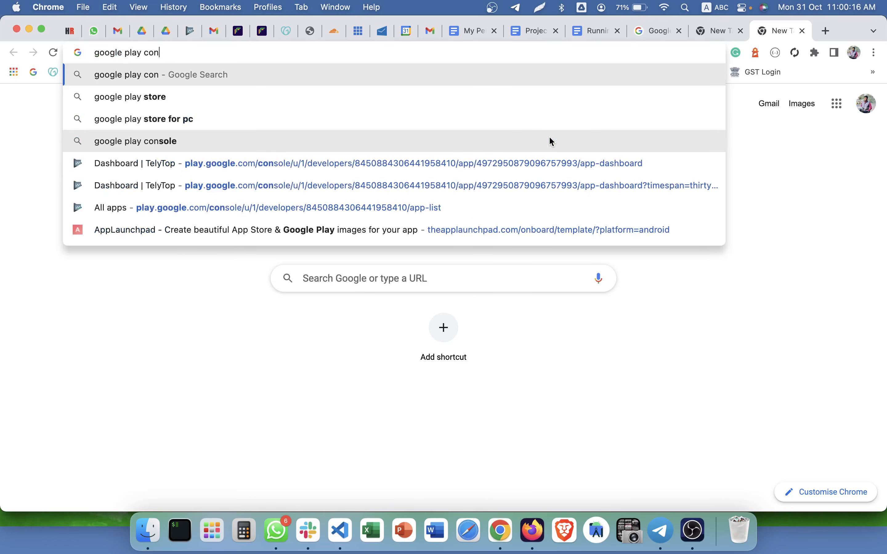
key(Return)
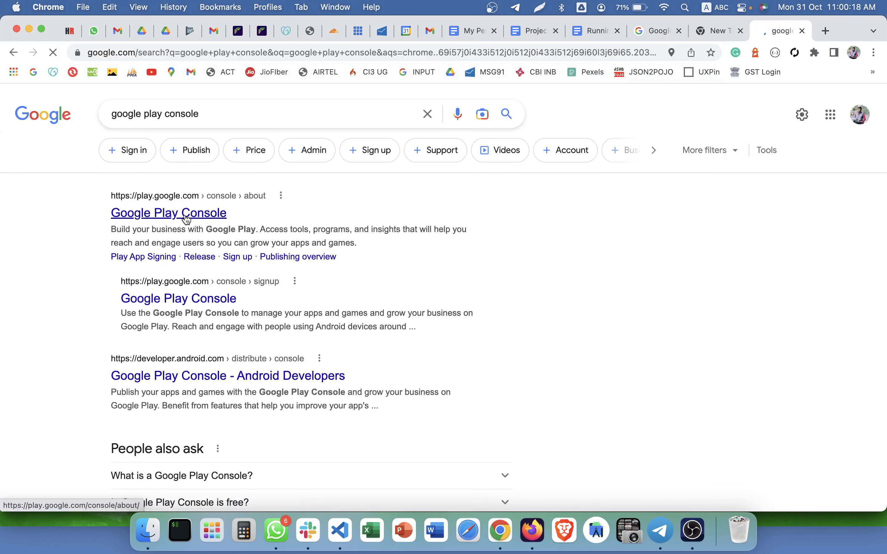
click(186, 216)
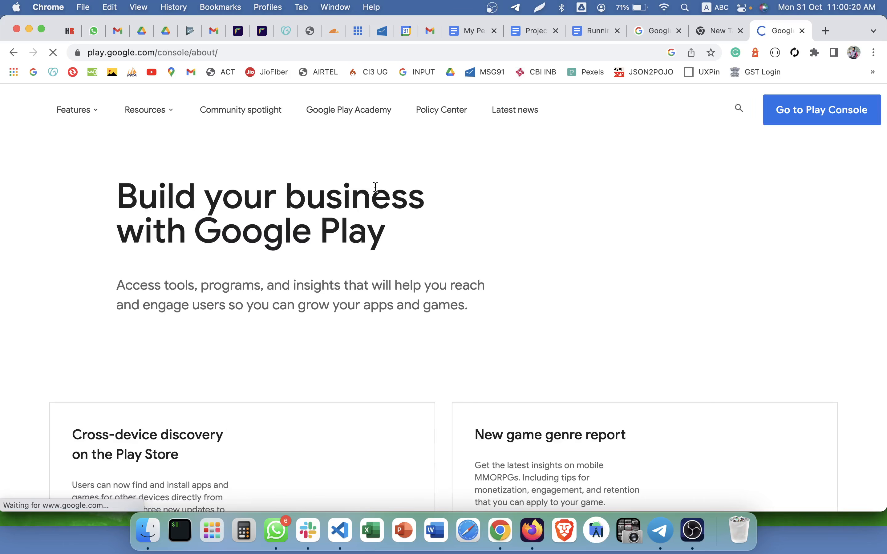
click(810, 110)
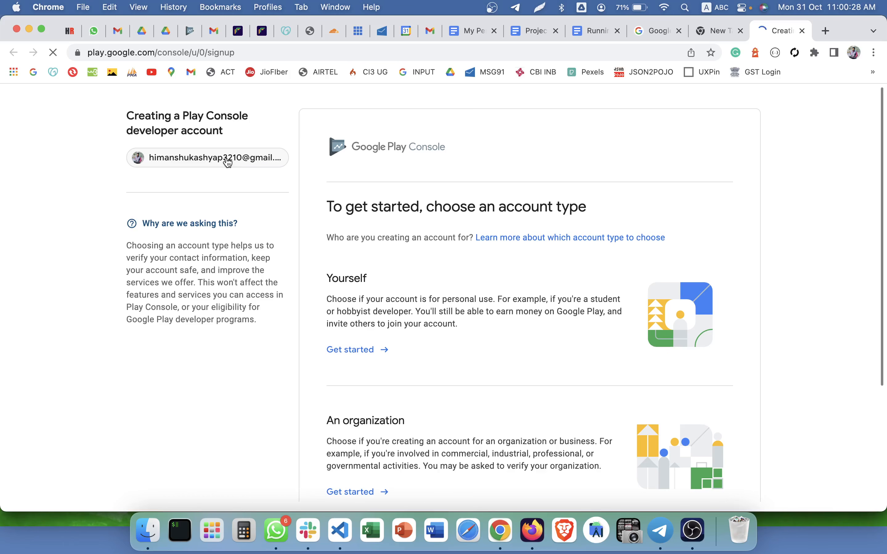
Switch to the other Google account and browse its developer accounts.
scroll(481, 267, down, 5)
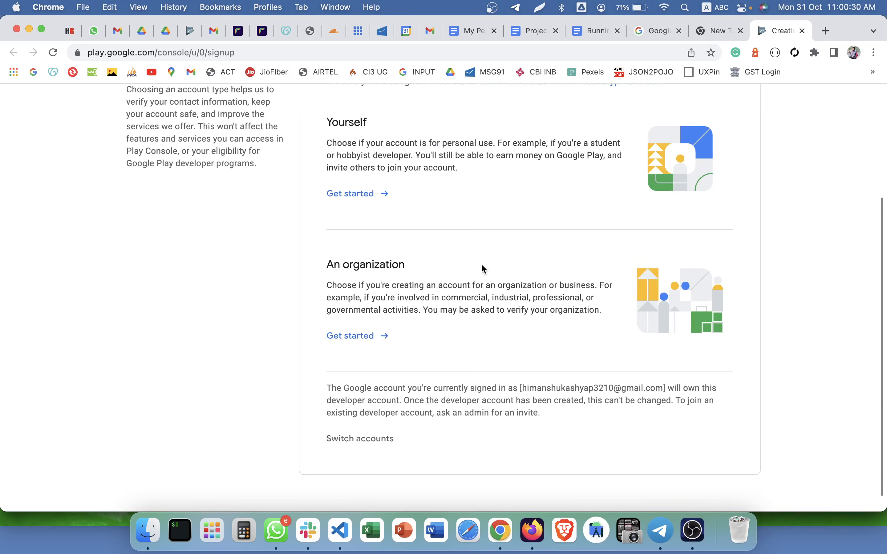
scroll(482, 268, up, 5)
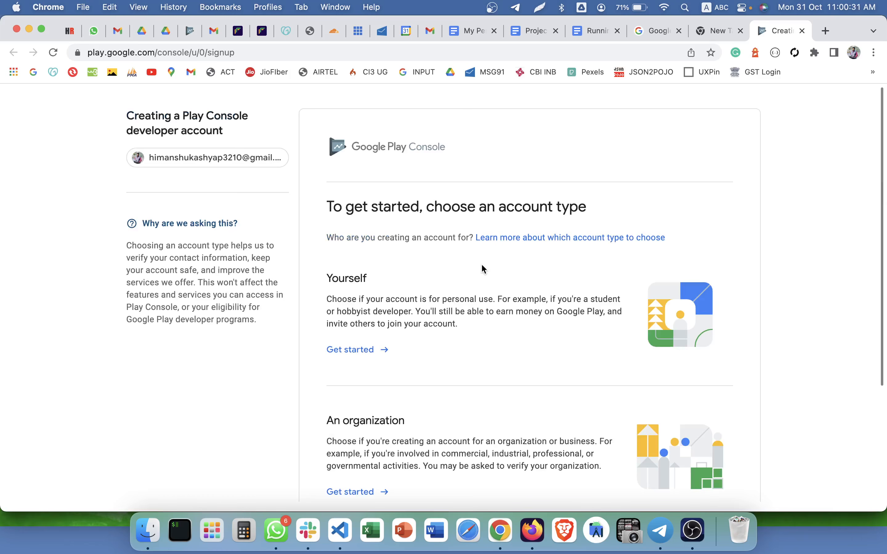
click(240, 162)
click(503, 319)
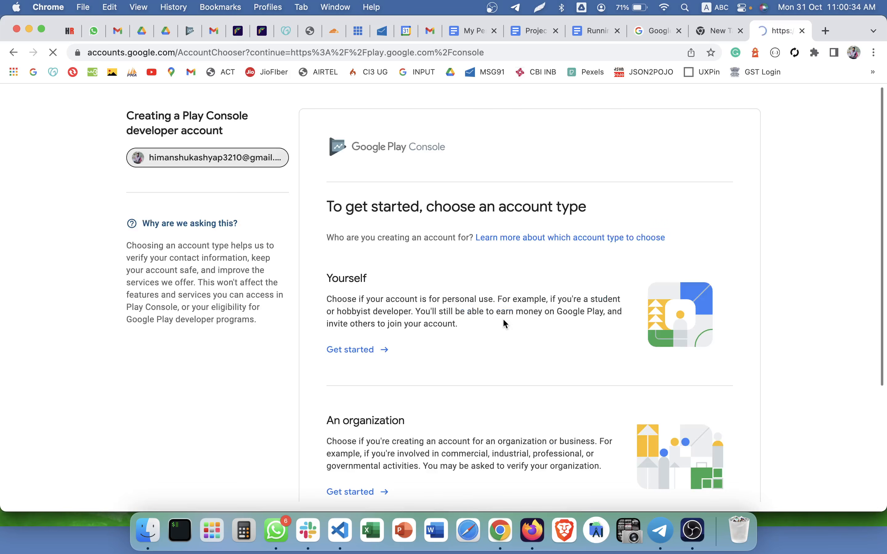
click(404, 255)
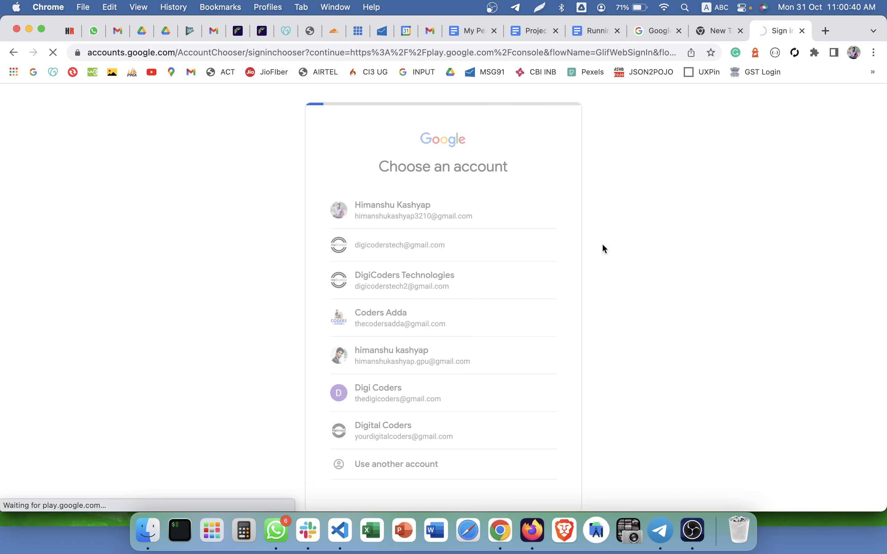
scroll(473, 275, down, 5)
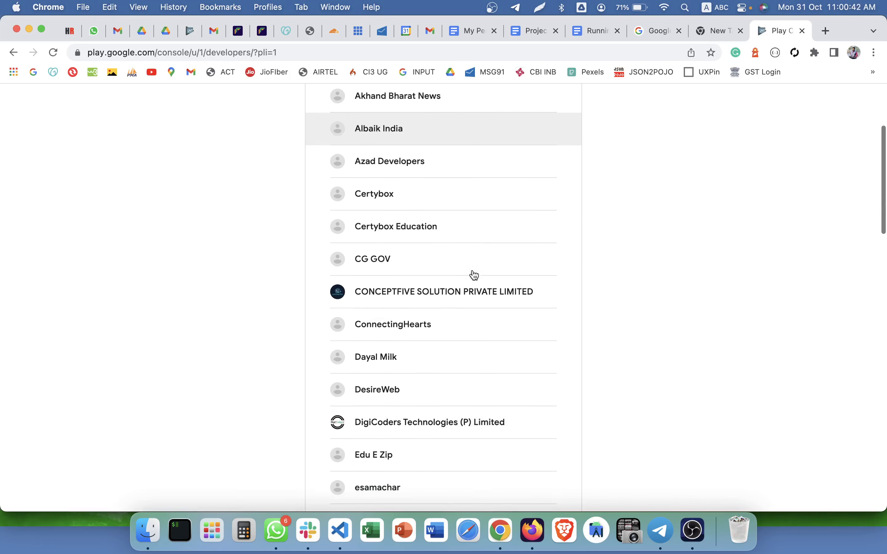
scroll(475, 275, down, 20)
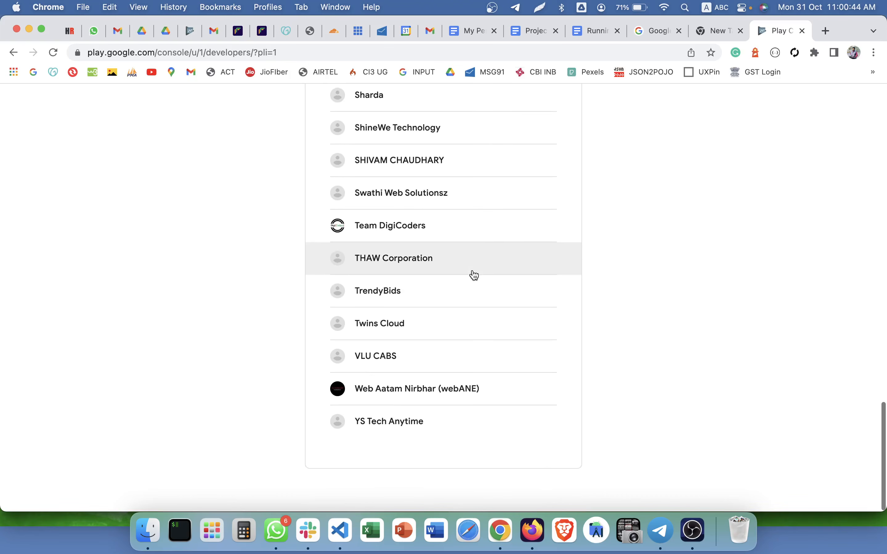
scroll(473, 273, up, 20)
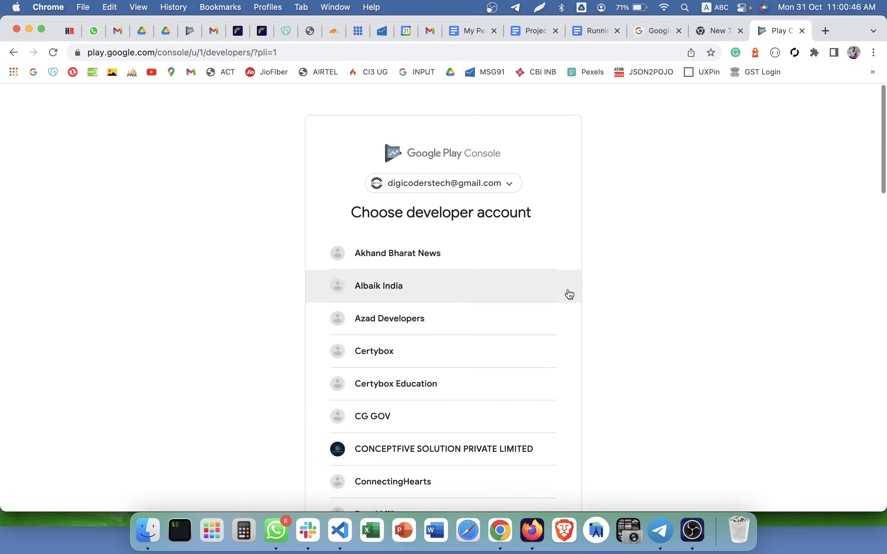
scroll(570, 294, down, 14)
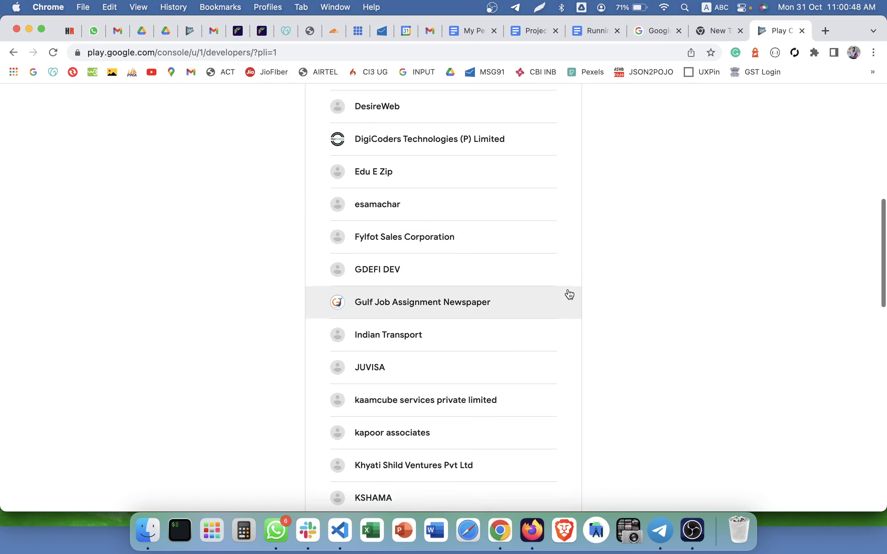
scroll(570, 294, down, 6)
scroll(570, 294, up, 7)
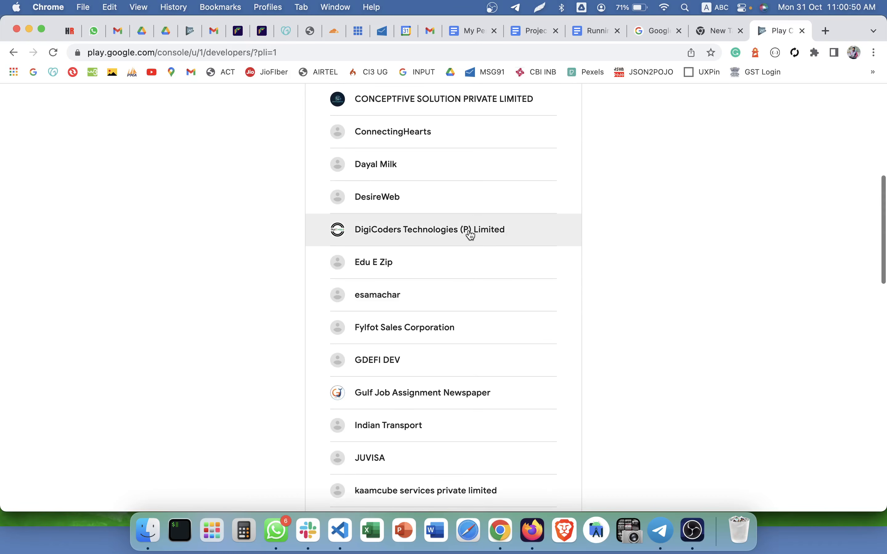
Open the DigiCoders Technologies (P) Limited developer account.
click(424, 237)
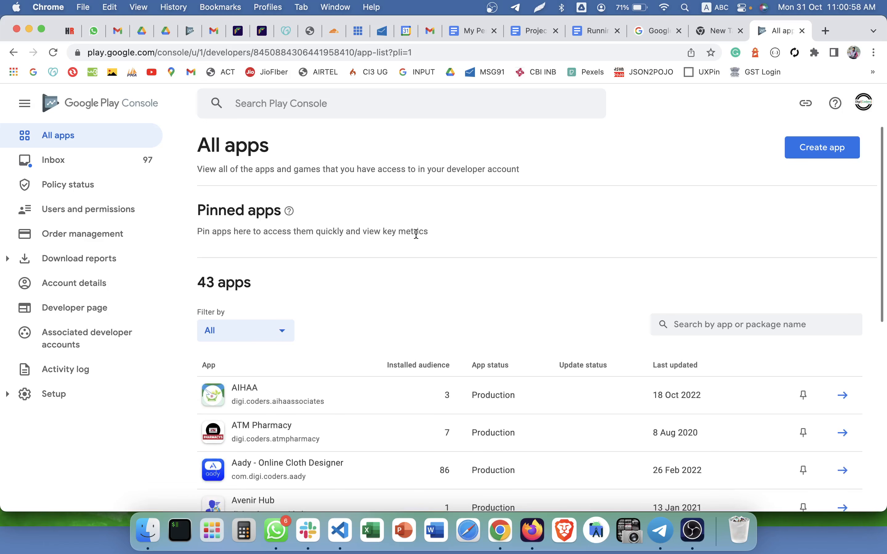
scroll(366, 224, down, 5)
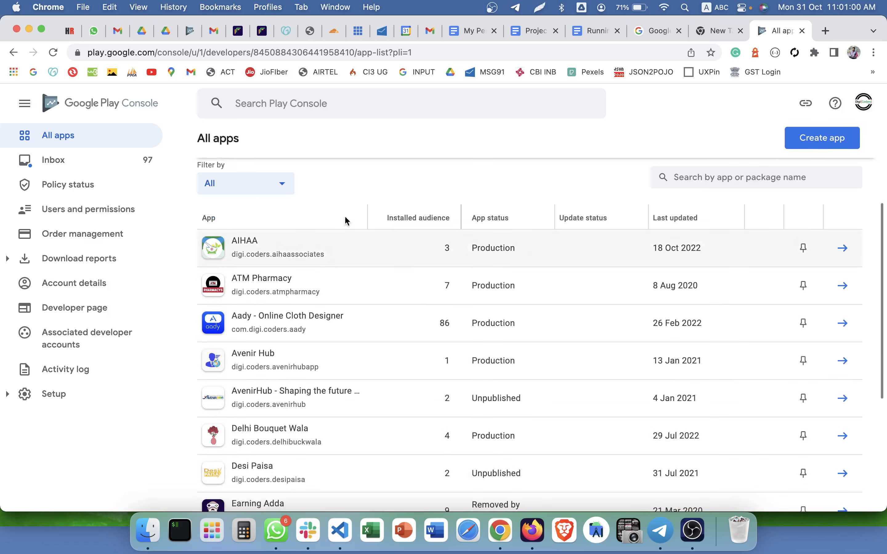
scroll(238, 213, up, 3)
double_click(226, 206)
click(226, 206)
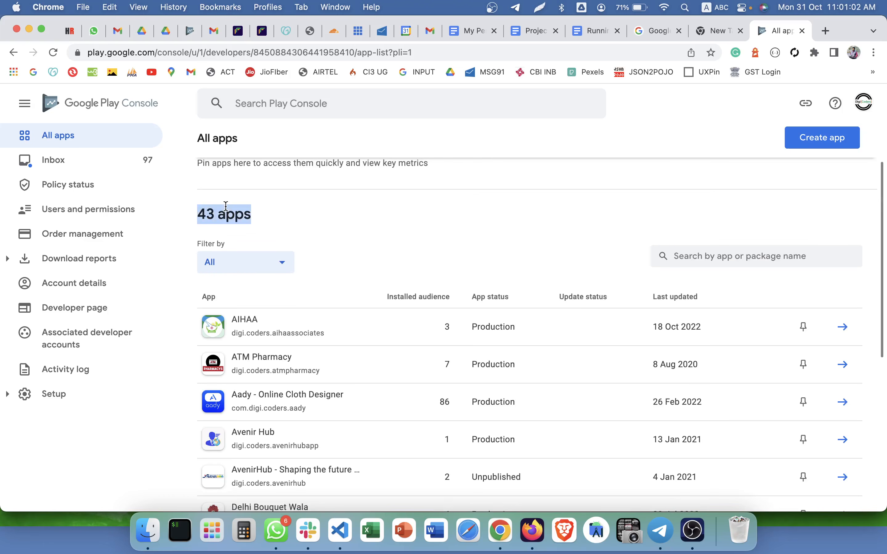
click(347, 225)
scroll(347, 225, up, 4)
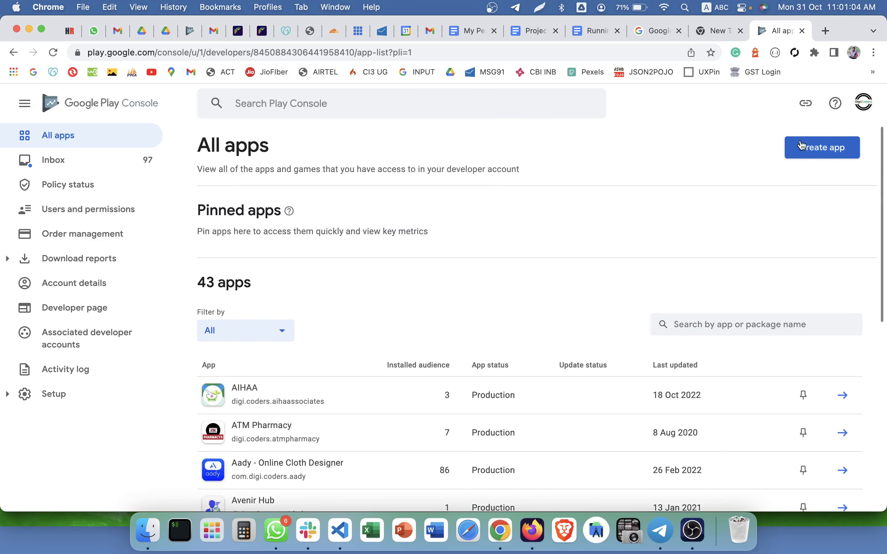
Start a new app named GamingAdda, set as an app that is free.
click(821, 154)
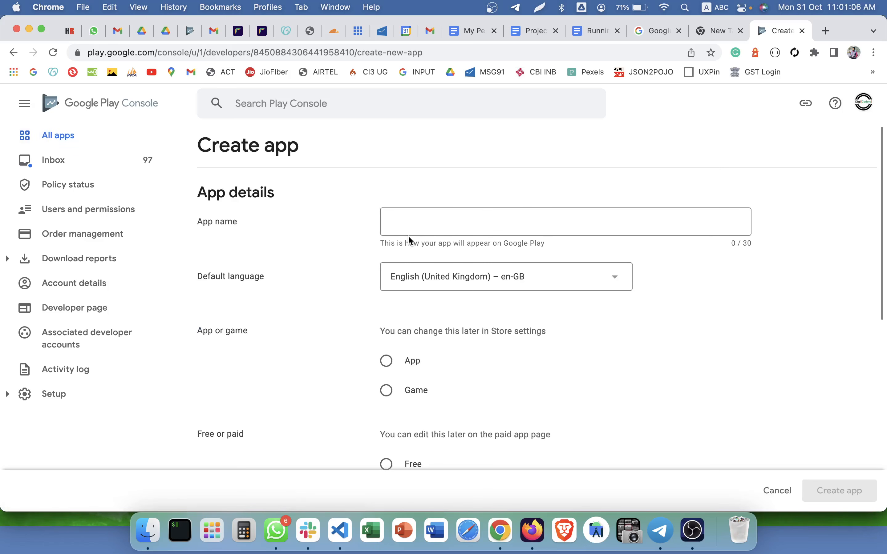
click(409, 235)
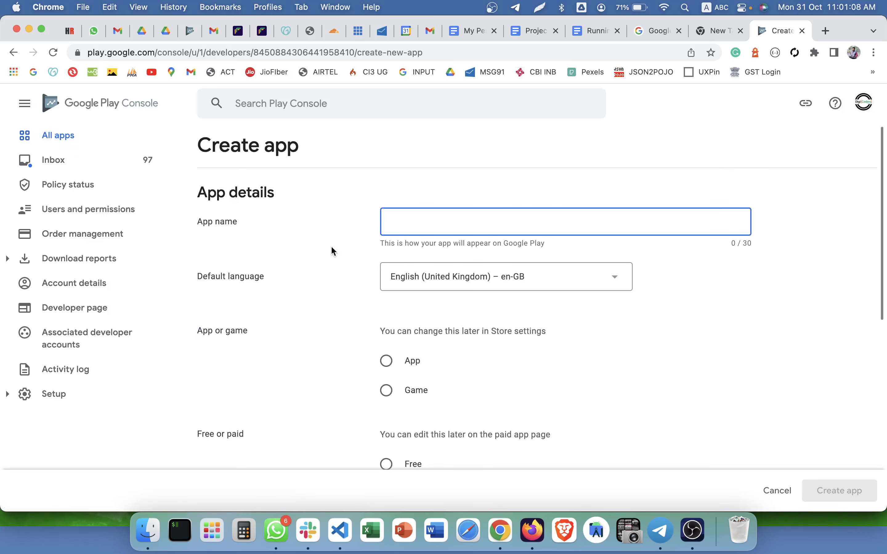
text(GamingAdda)
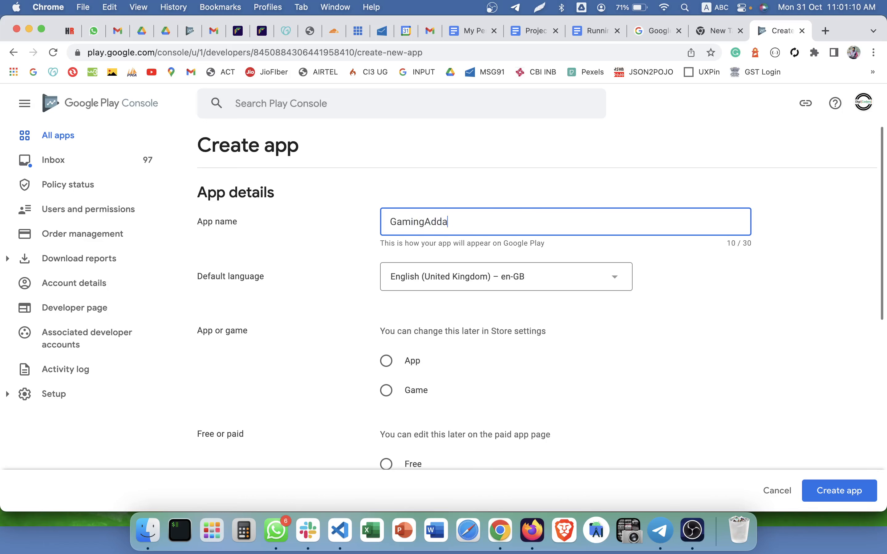
scroll(362, 288, down, 2)
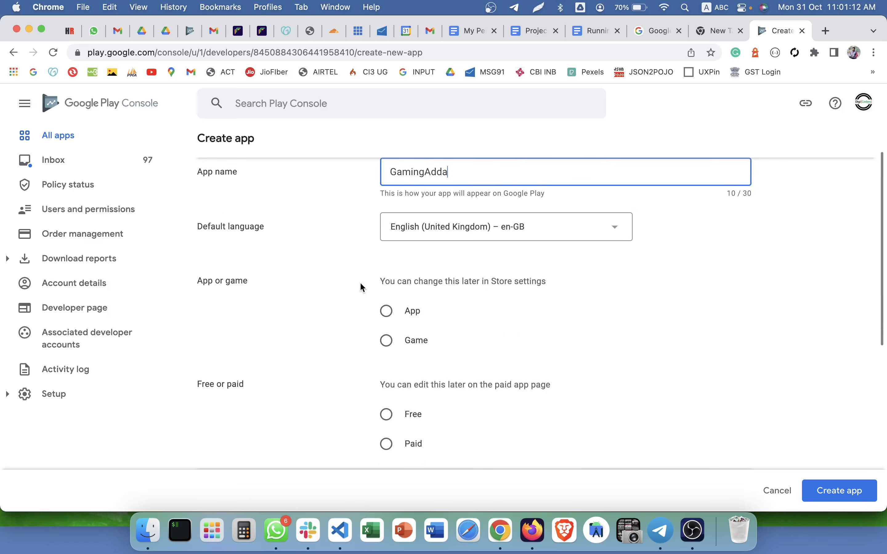
scroll(362, 288, down, 3)
scroll(360, 283, up, 5)
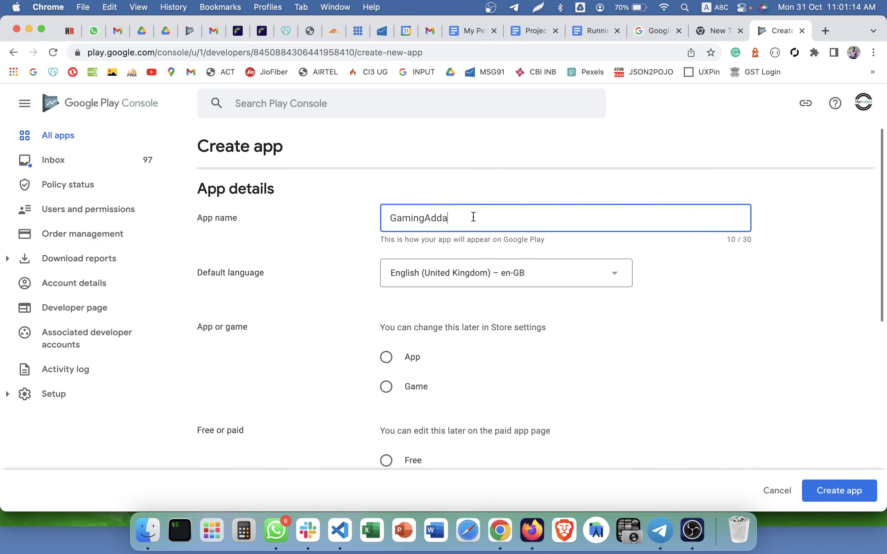
scroll(405, 289, down, 3)
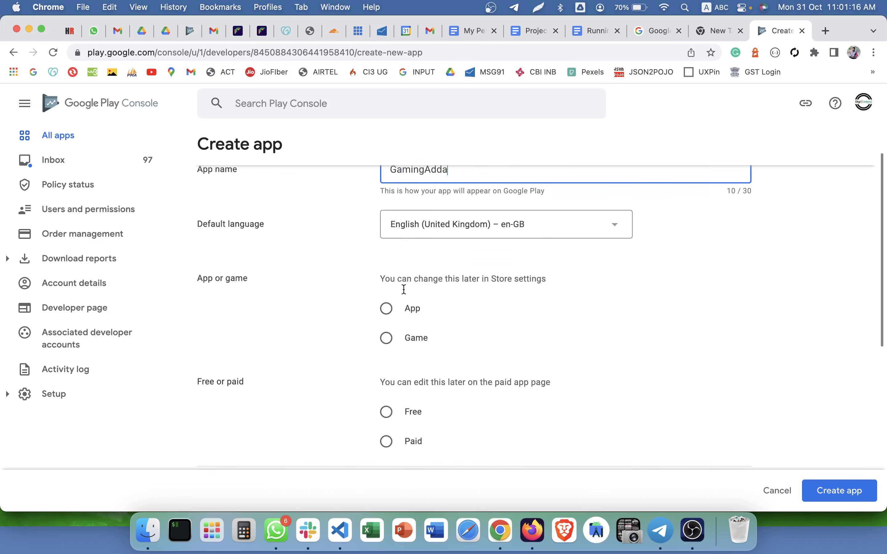
click(395, 277)
scroll(395, 278, down, 4)
click(387, 228)
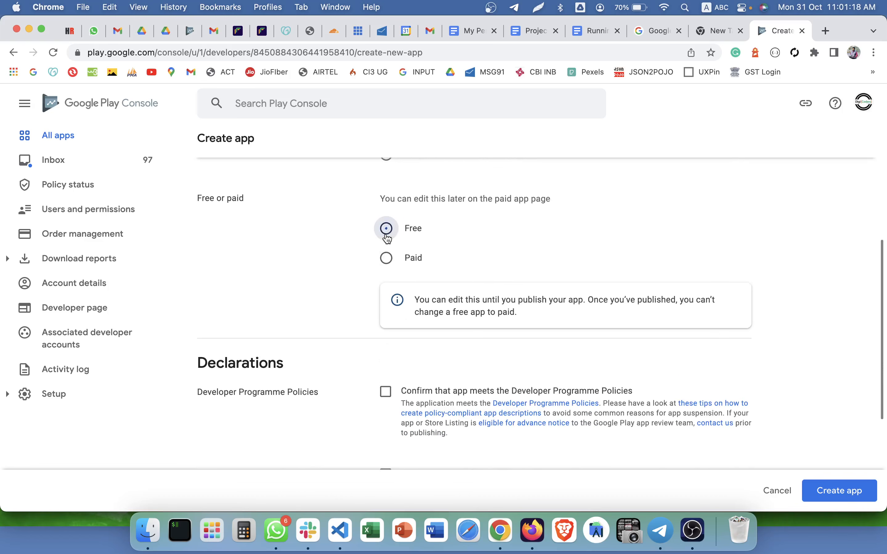
scroll(387, 231, up, 3)
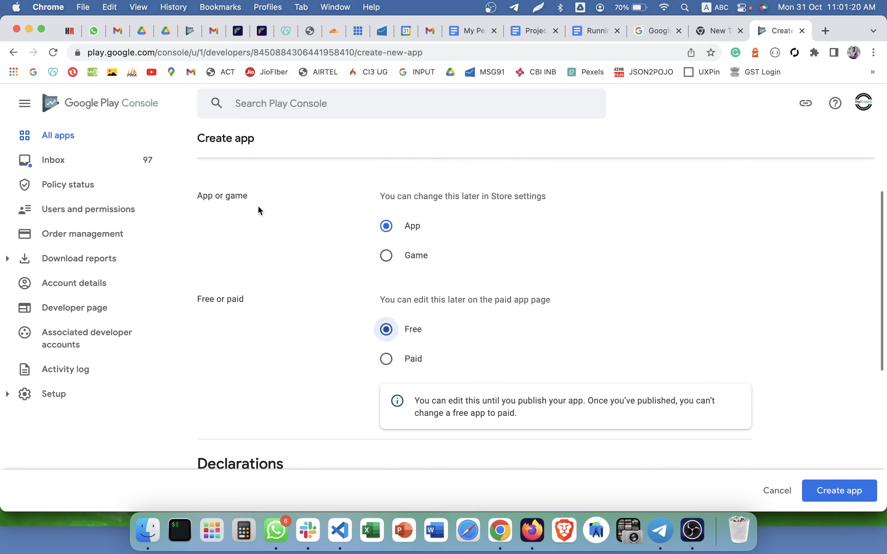
Tick the Developer Programme Policies and US export laws declarations and create the app.
triple_click(219, 195)
scroll(381, 235, down, 2)
scroll(381, 237, down, 2)
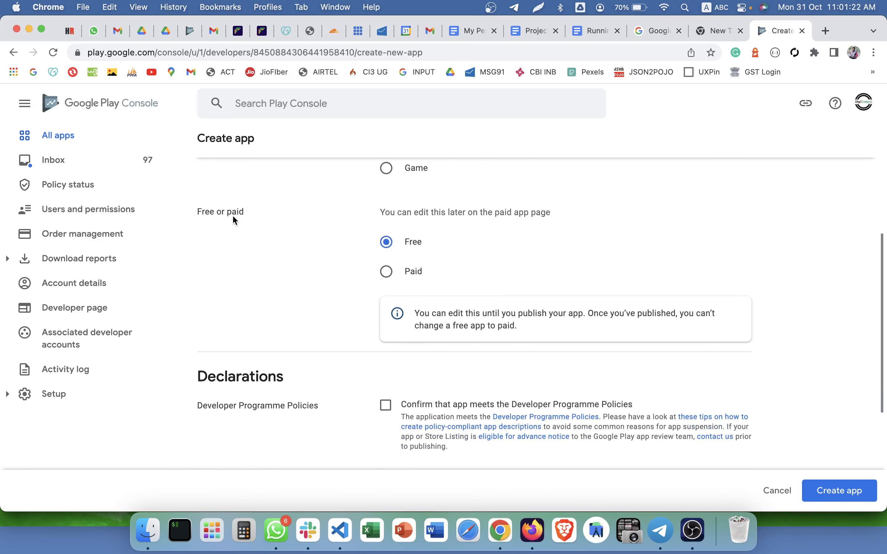
triple_click(233, 220)
scroll(389, 244, down, 5)
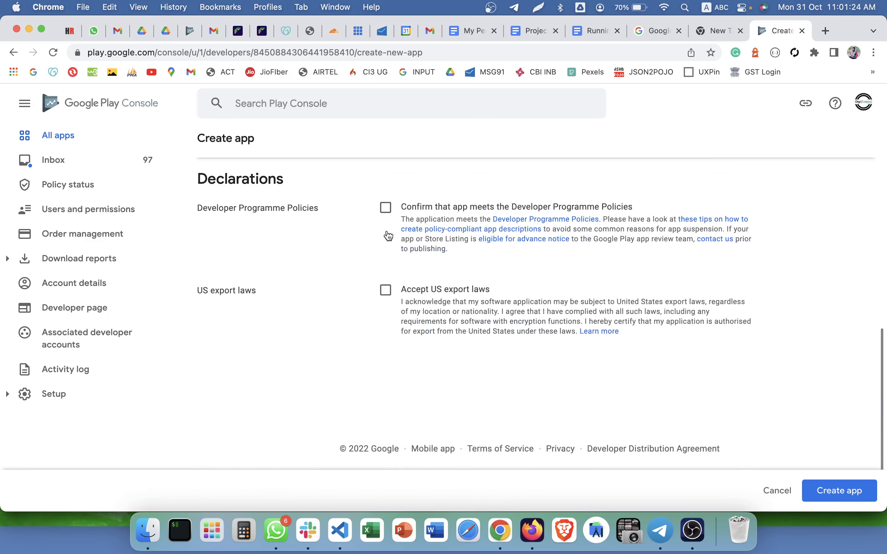
click(386, 208)
click(388, 291)
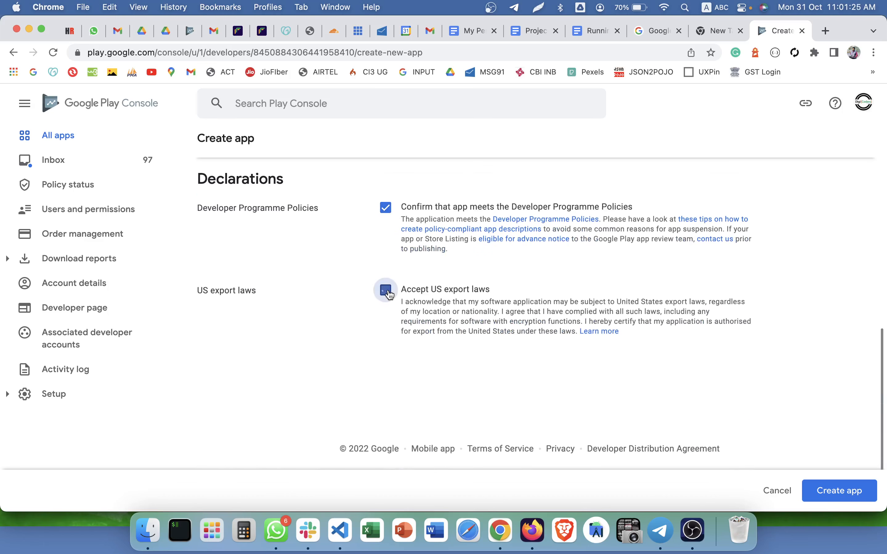
click(822, 484)
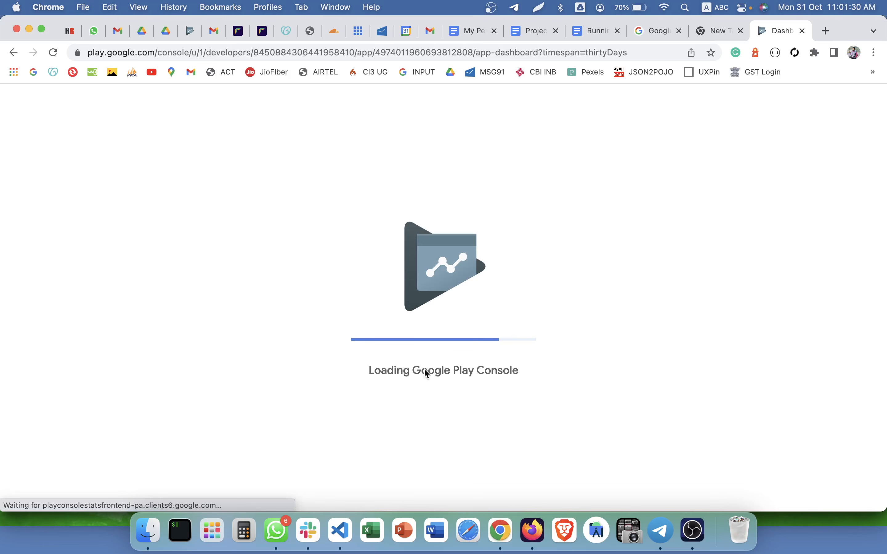
Scroll the GamingAdda dashboard and highlight the internal testing card title.
scroll(424, 370, down, 5)
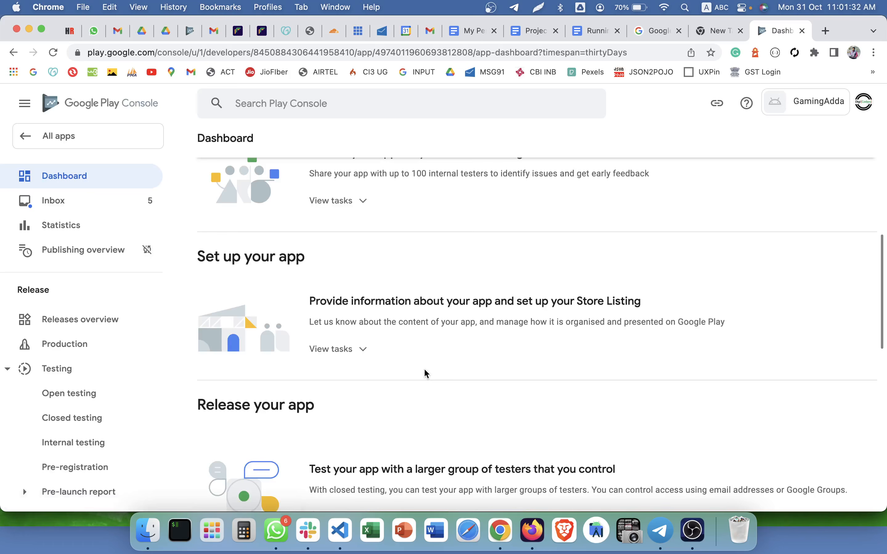
scroll(424, 372, up, 10)
double_click(278, 146)
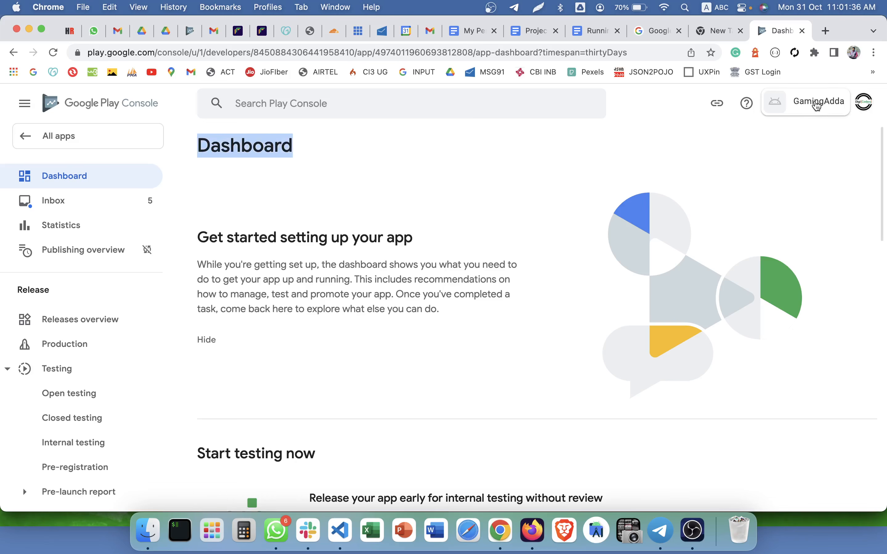
scroll(252, 155, down, 15)
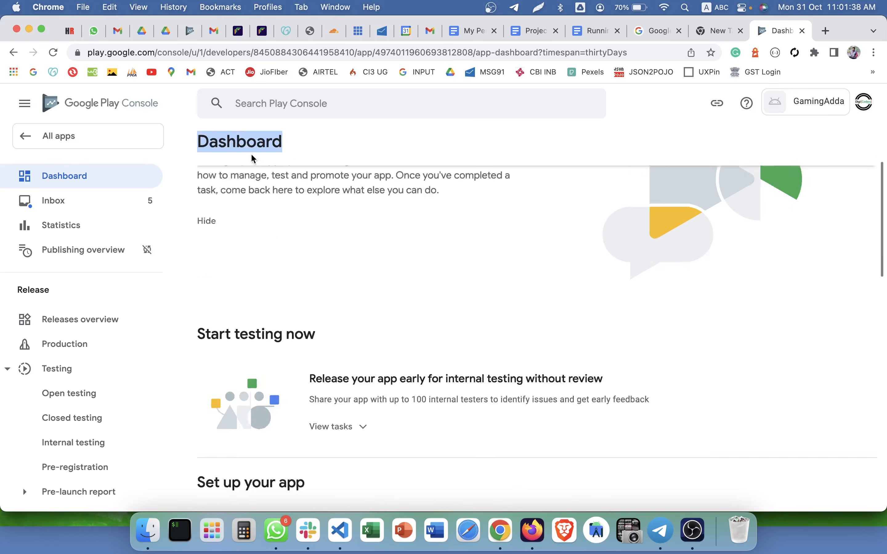
scroll(319, 221, up, 15)
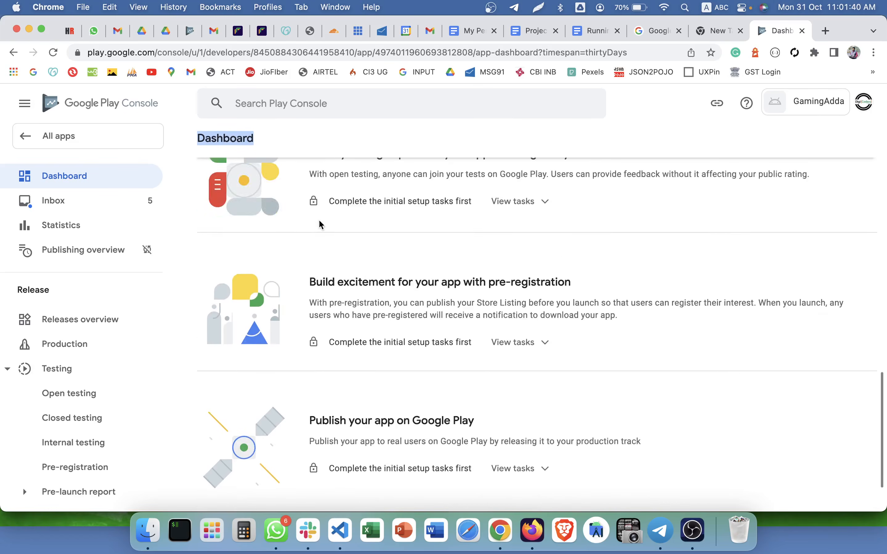
scroll(321, 223, down, 3)
scroll(320, 225, down, 3)
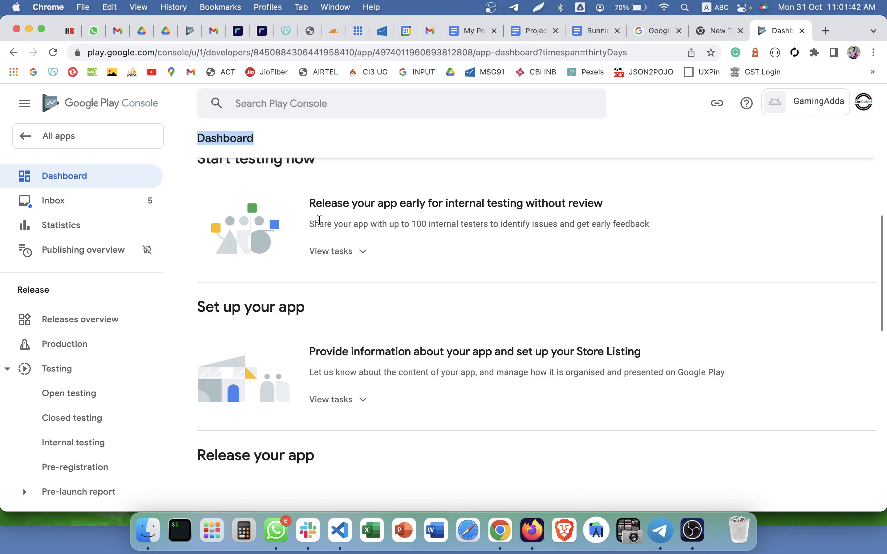
click(314, 207)
drag(314, 208, 594, 199)
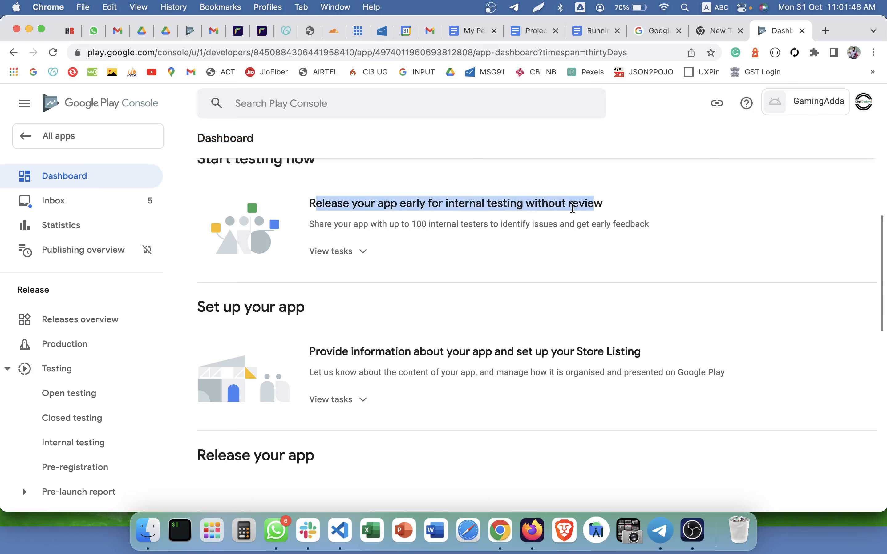
Highlight the Store Listing setup card title and the Set up your app heading.
scroll(281, 269, down, 2)
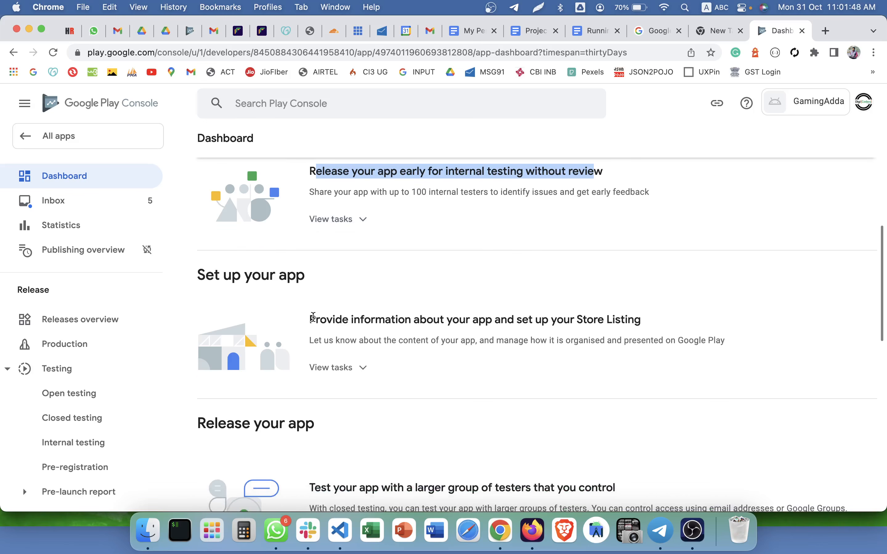
click(313, 318)
drag(313, 317, 611, 319)
scroll(633, 323, down, 10)
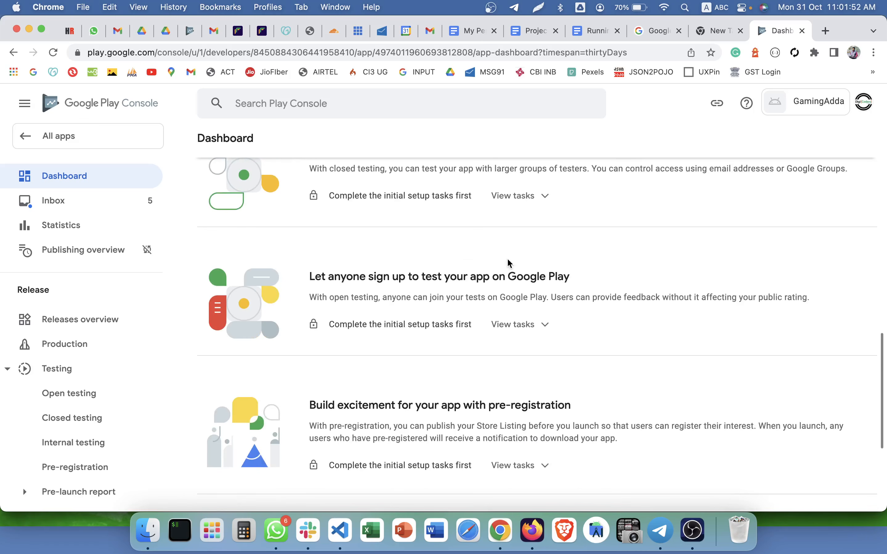
scroll(506, 261, up, 2)
scroll(461, 240, down, 8)
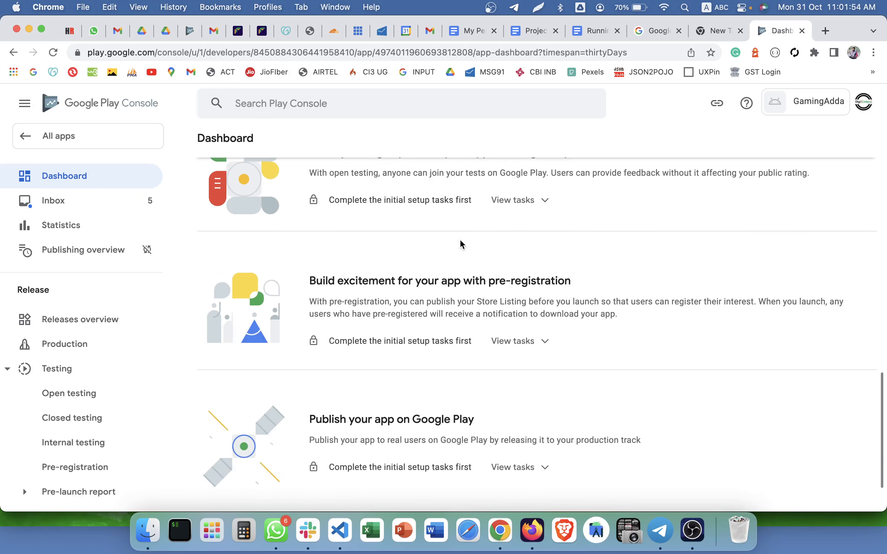
scroll(444, 348, up, 10)
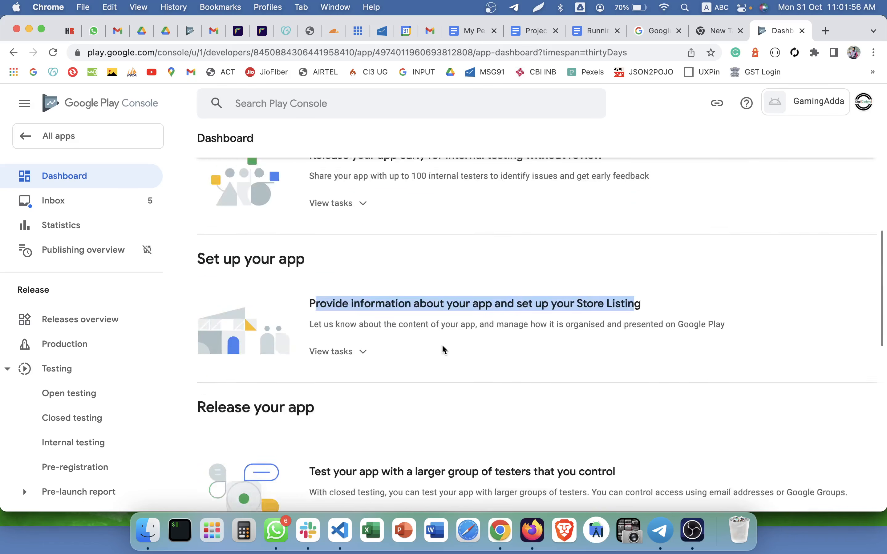
scroll(444, 350, down, 2)
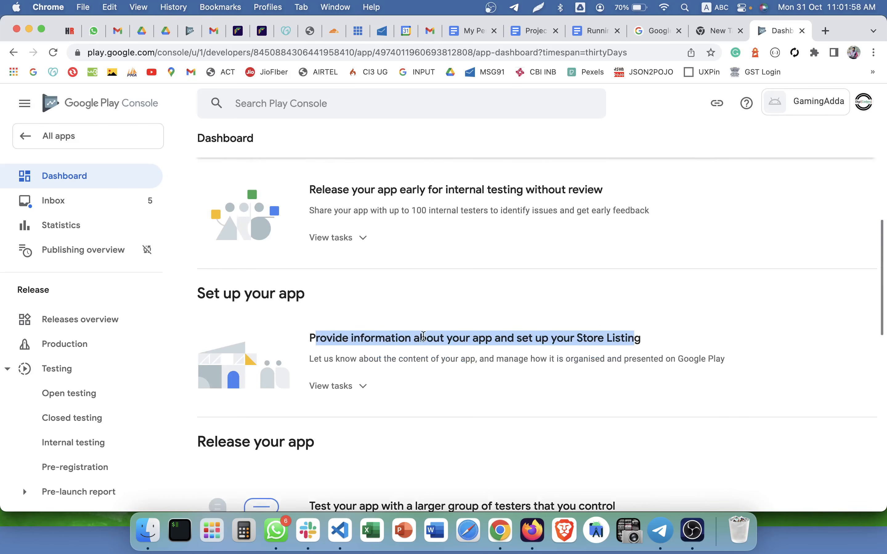
drag(194, 301, 318, 297)
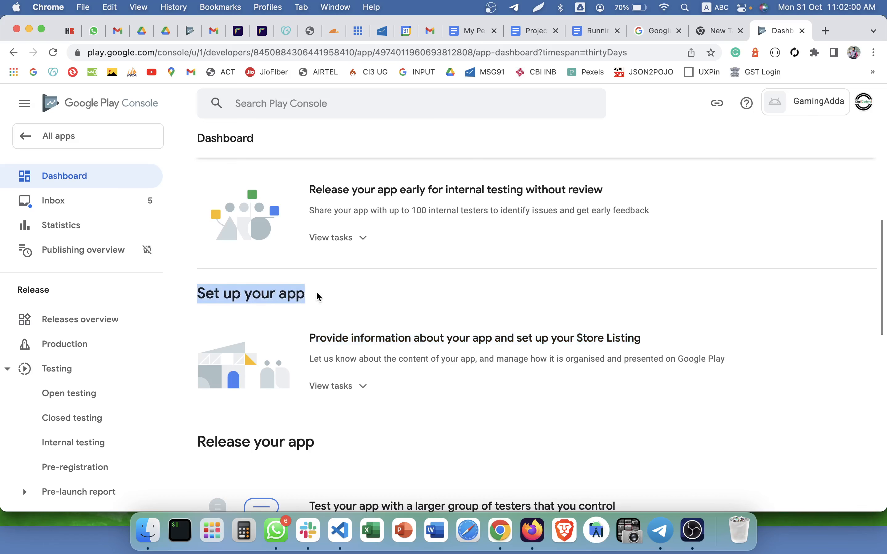
Expand the Set up your app task list and preview the privacy policy page.
click(341, 386)
scroll(342, 383, down, 5)
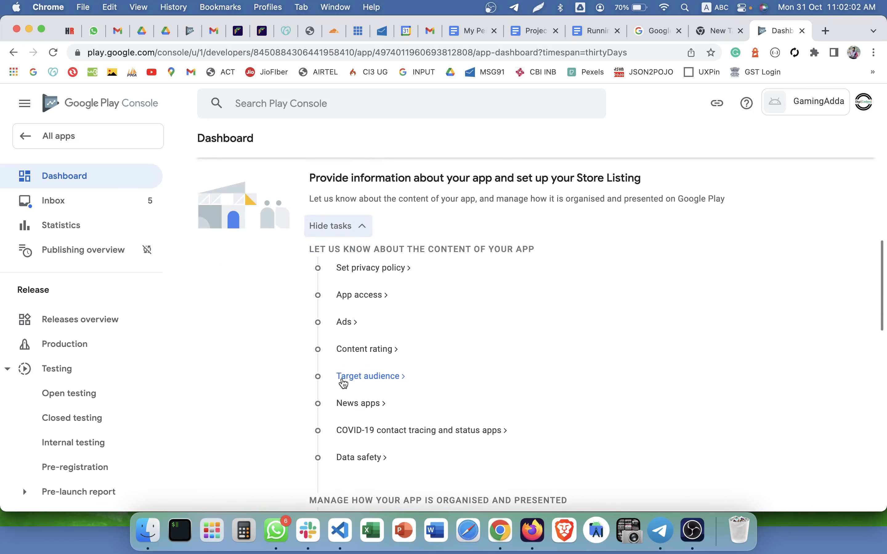
scroll(344, 265, down, 2)
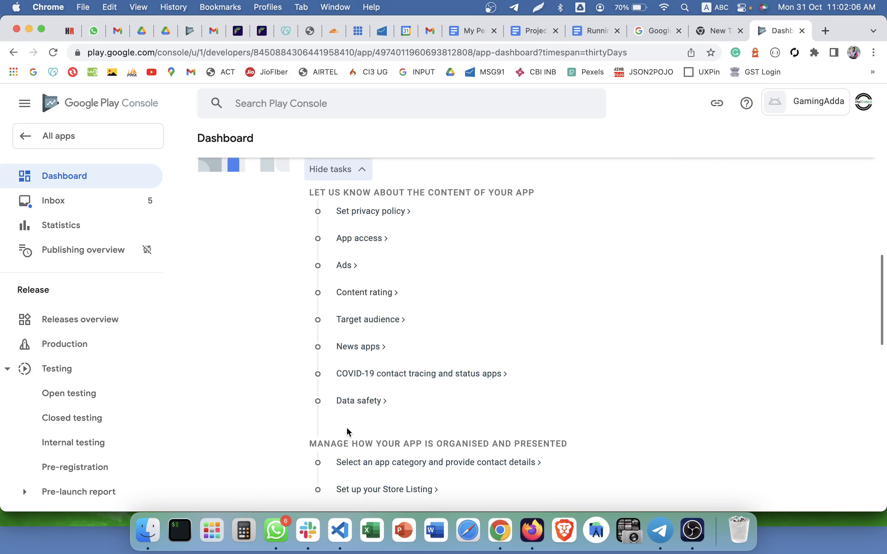
scroll(352, 476, up, 1)
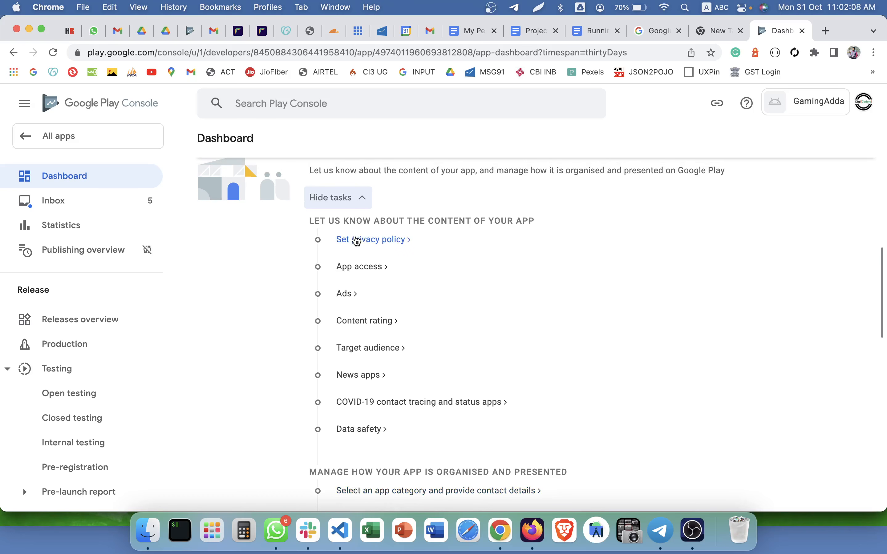
click(357, 241)
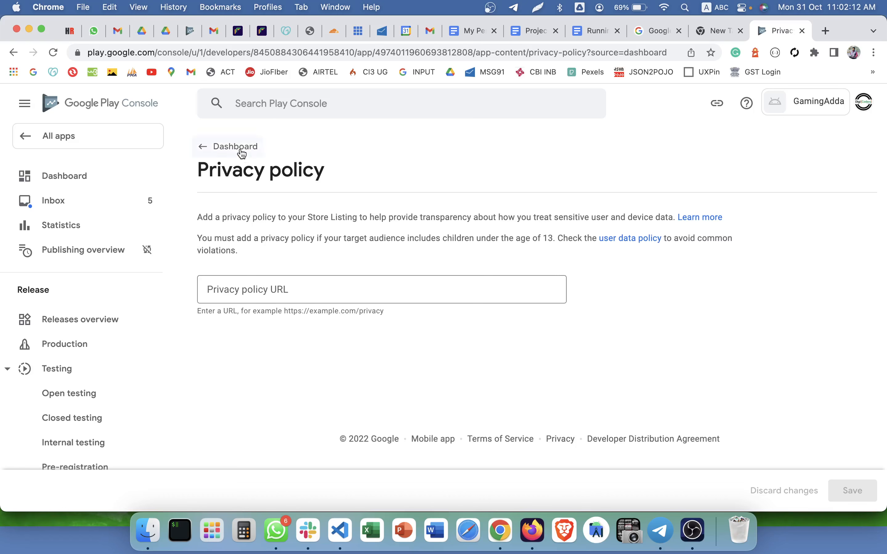
click(242, 153)
Reopen Set privacy policy and focus the empty Privacy policy URL field.
scroll(362, 275, down, 5)
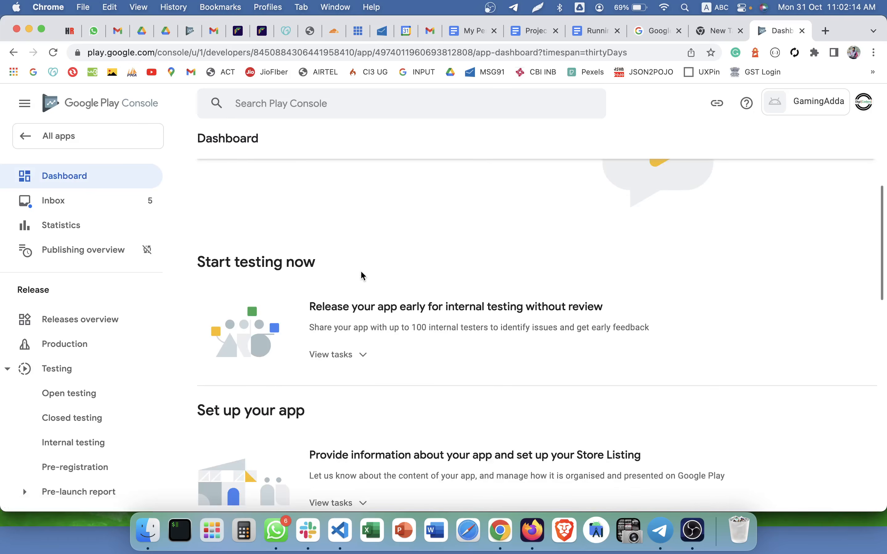
scroll(363, 275, down, 8)
click(347, 222)
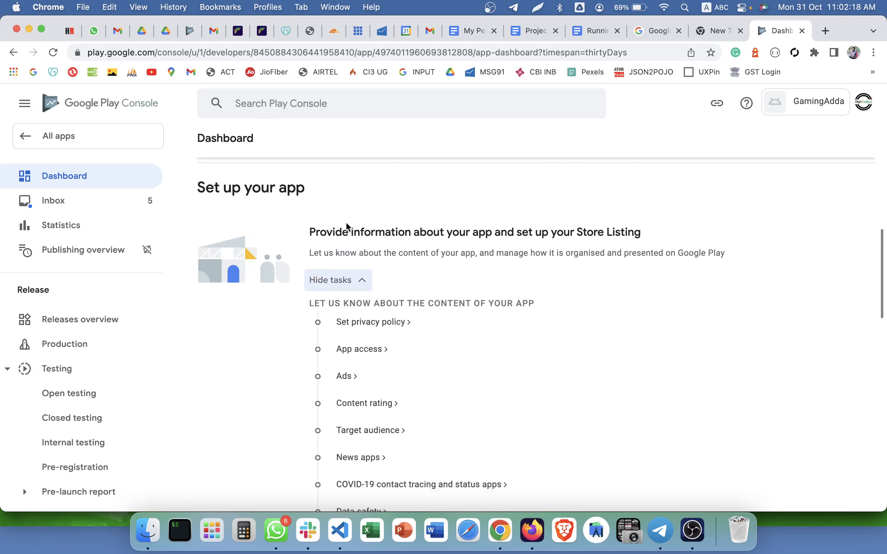
scroll(347, 223, down, 1)
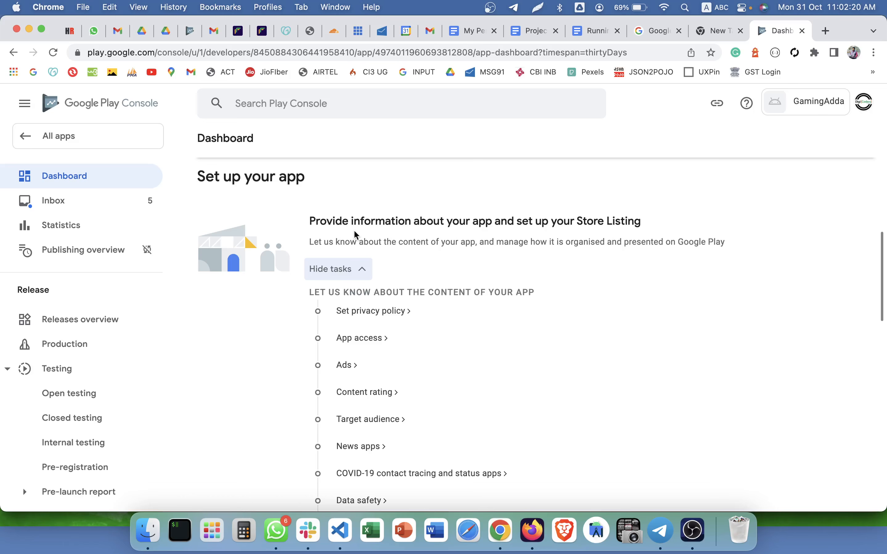
scroll(360, 282, down, 1)
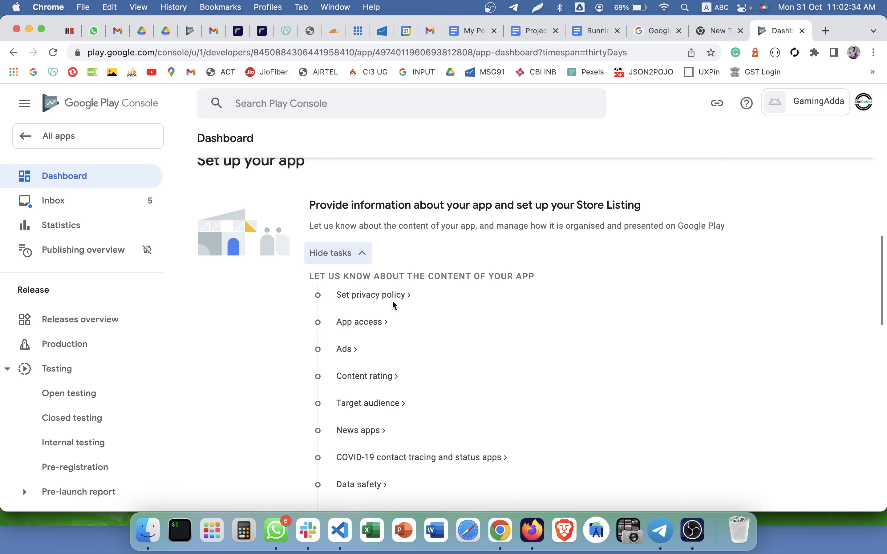
click(381, 298)
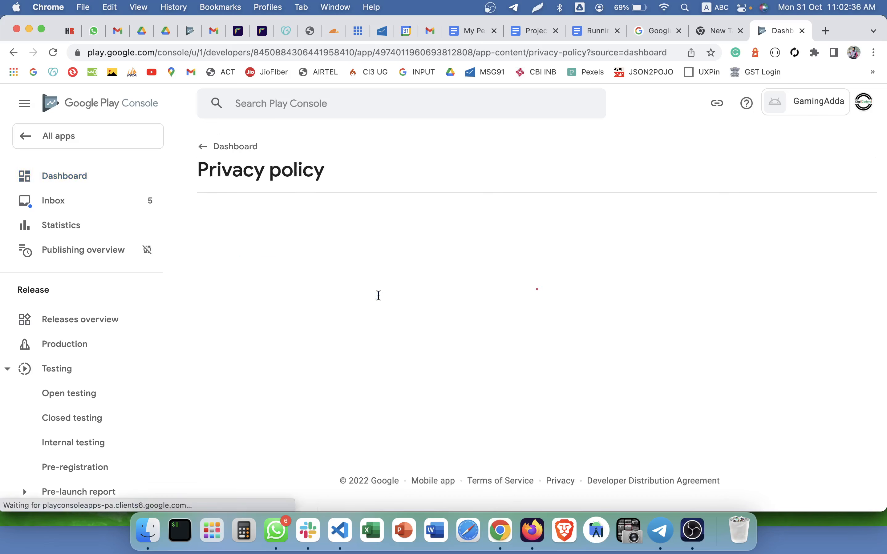
click(333, 281)
click(532, 530)
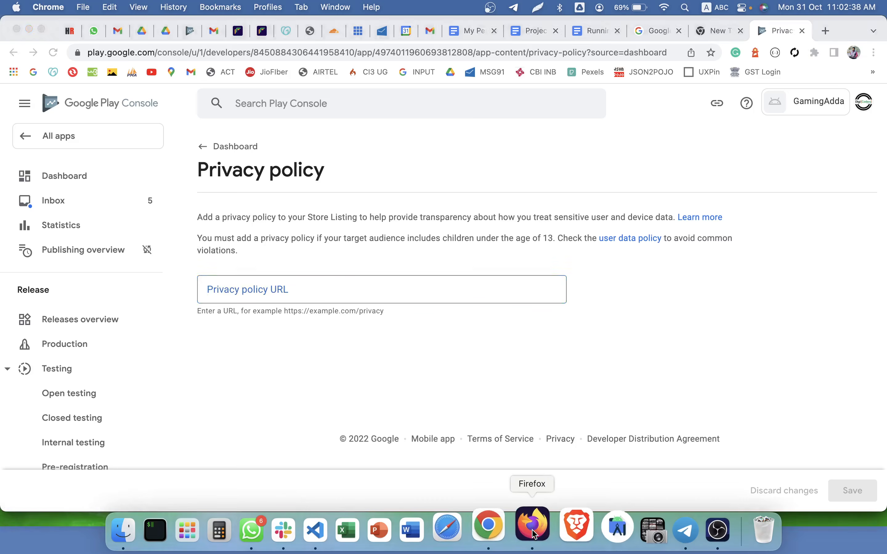
Select the GamingAdda admin site's full address in Firefox's address bar.
click(411, 56)
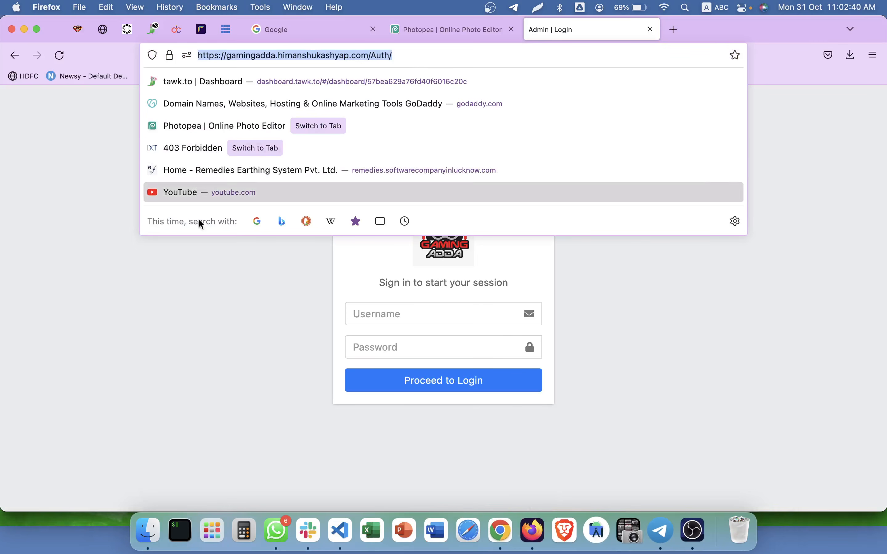
click(317, 334)
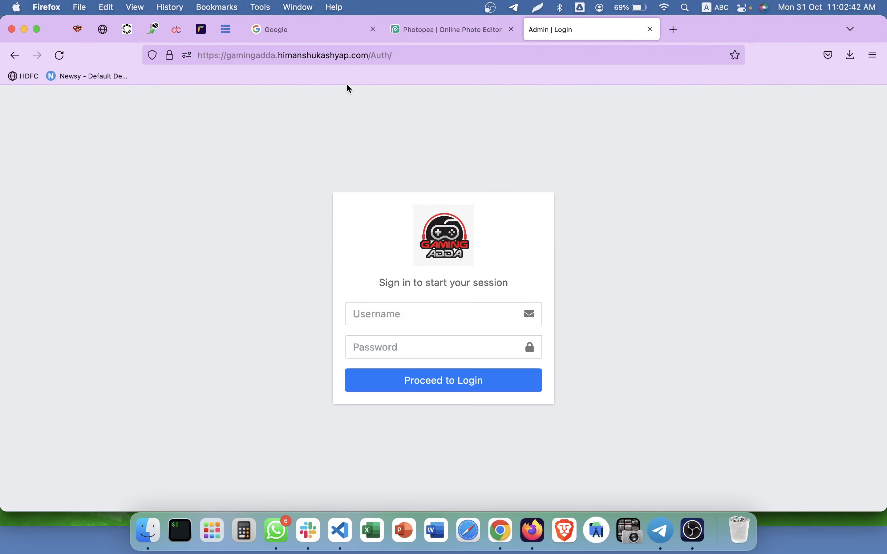
click(346, 57)
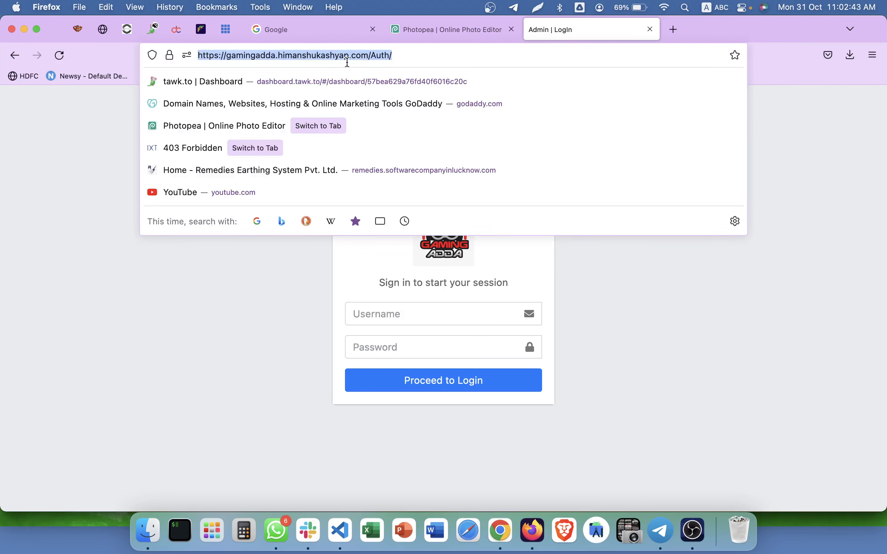
click(300, 296)
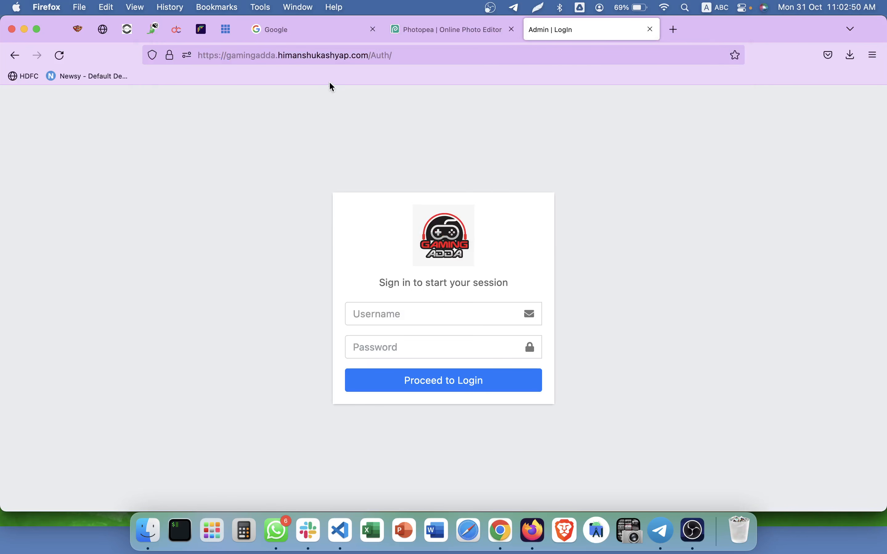
click(345, 58)
key(super+c)
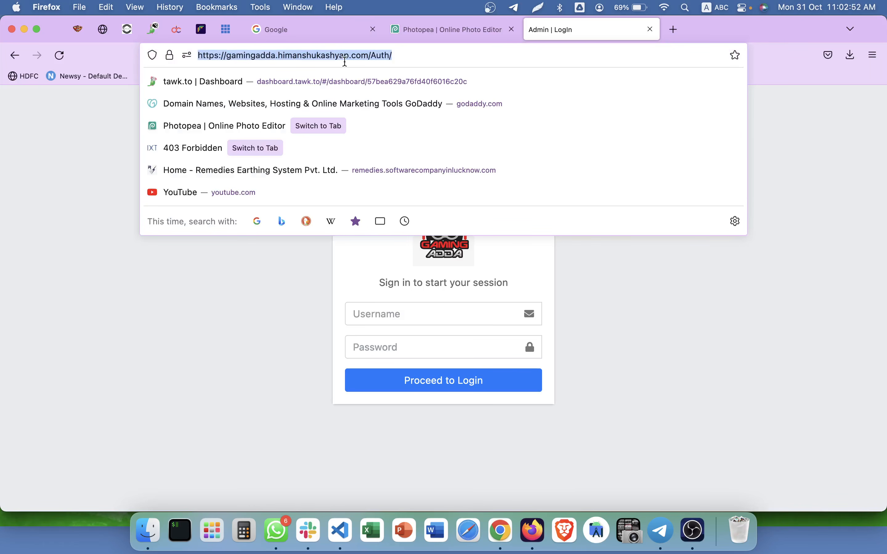
Paste the admin site address as the privacy policy URL and save it.
key(super+Tab)
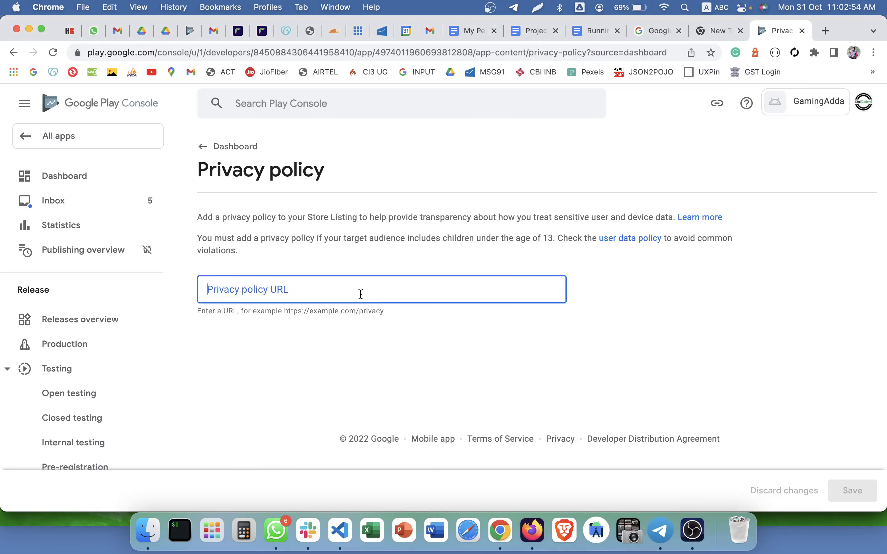
key(super+v)
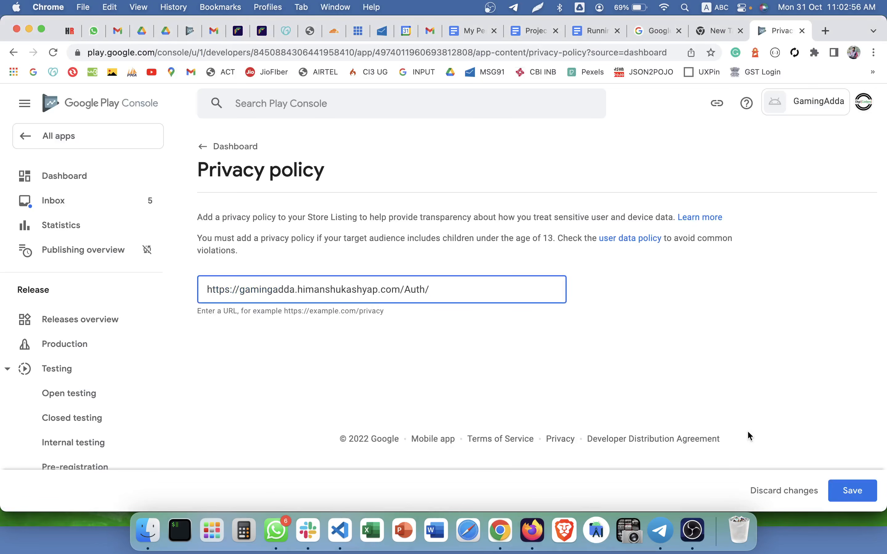
click(854, 490)
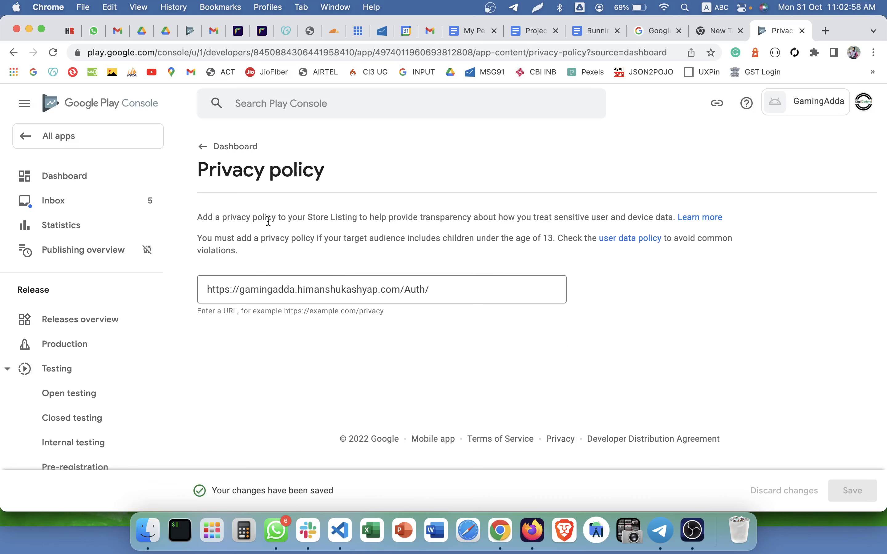
Open the App access declaration from the dashboard checklist.
click(234, 148)
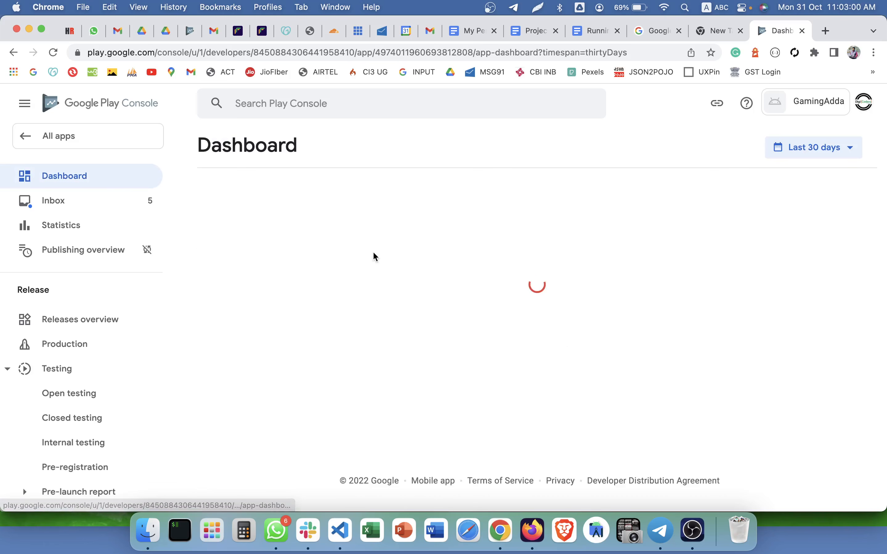
scroll(382, 307, down, 5)
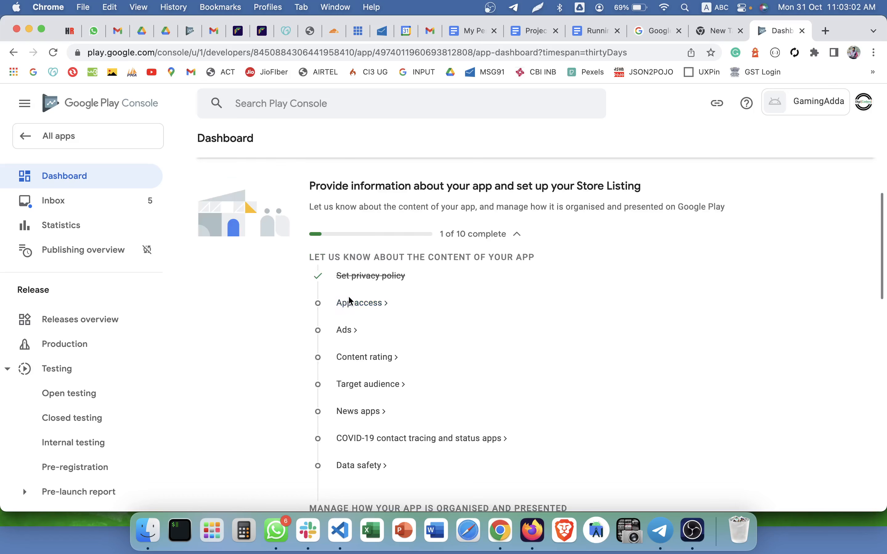
click(349, 301)
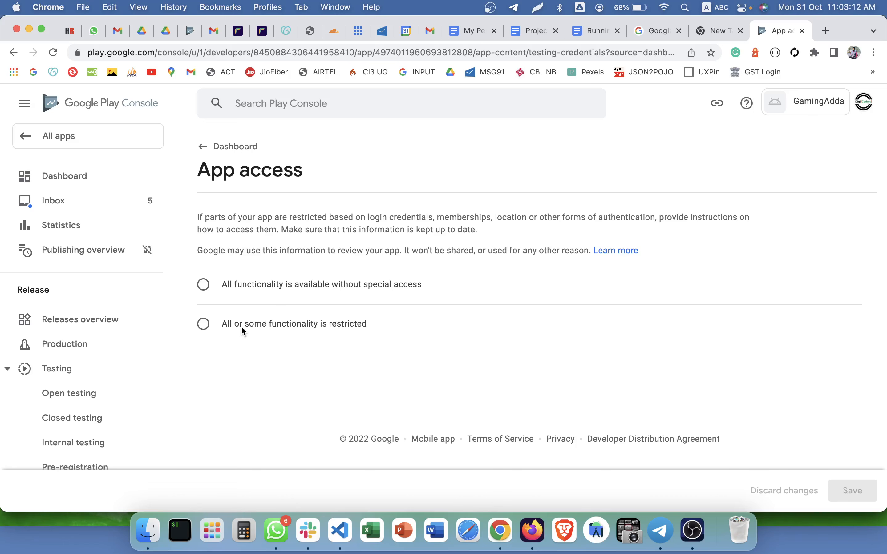
Declare that all or some of the app's functionality is restricted.
click(243, 289)
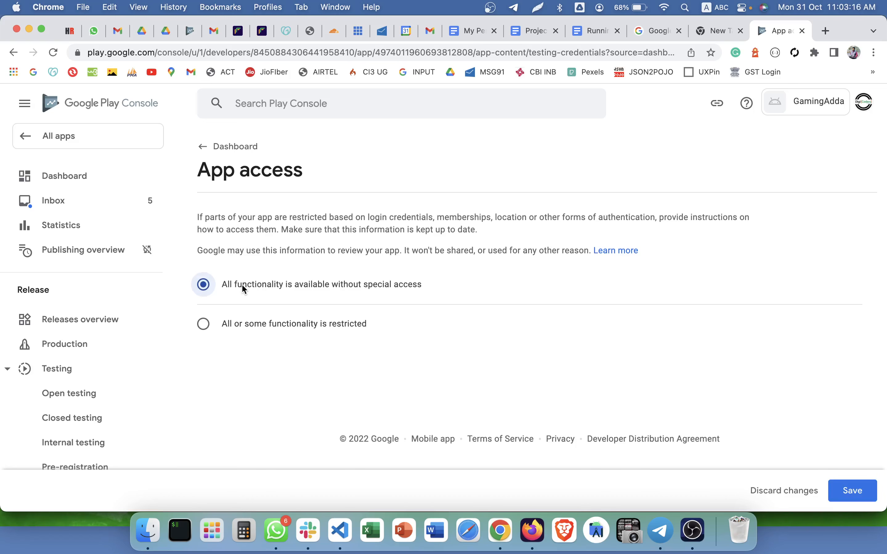
click(243, 329)
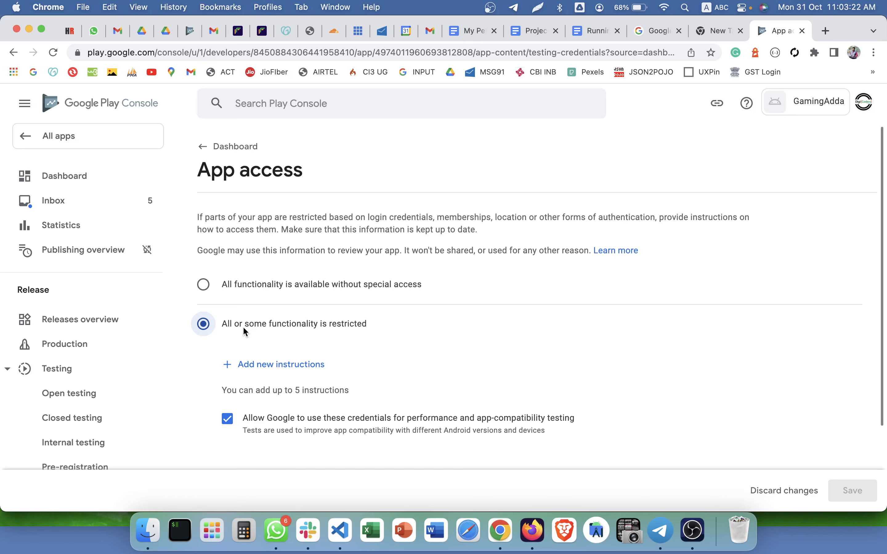
click(275, 284)
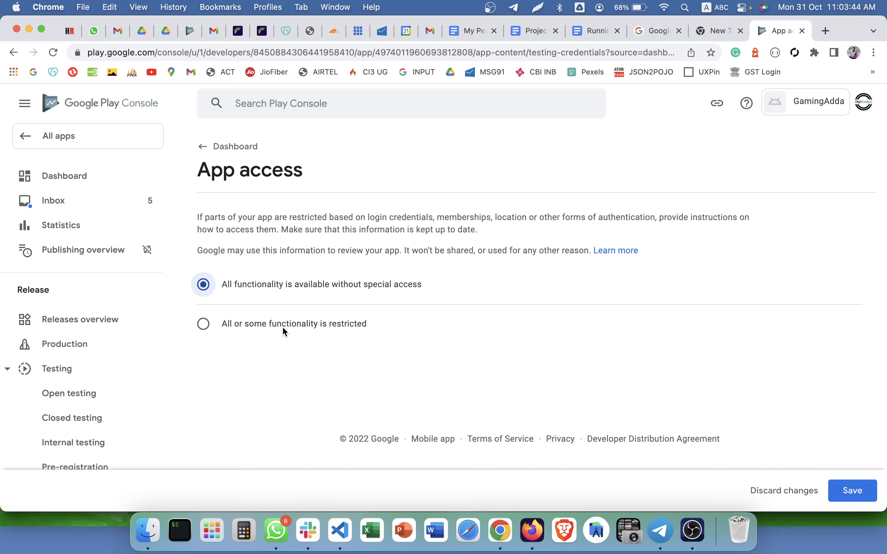
click(282, 328)
scroll(284, 326, down, 2)
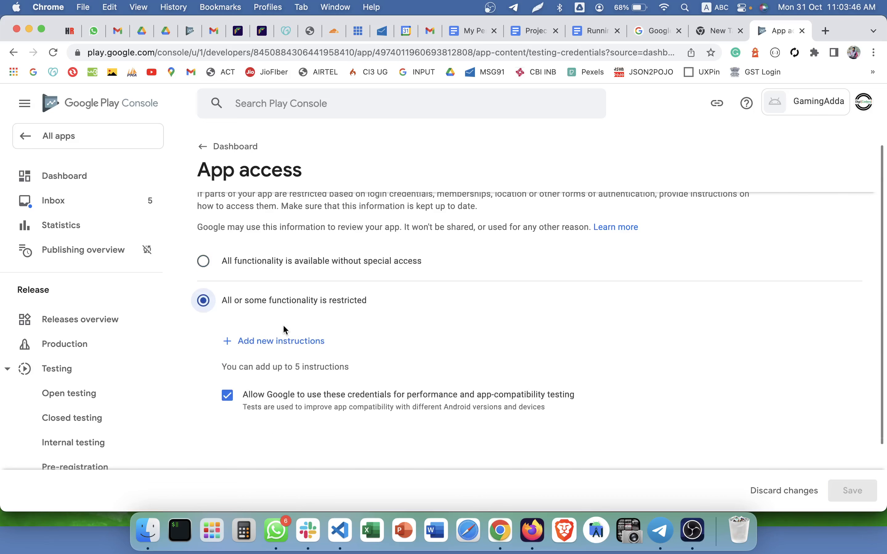
Add a new set of access instructions named 'Demo Login'.
click(281, 304)
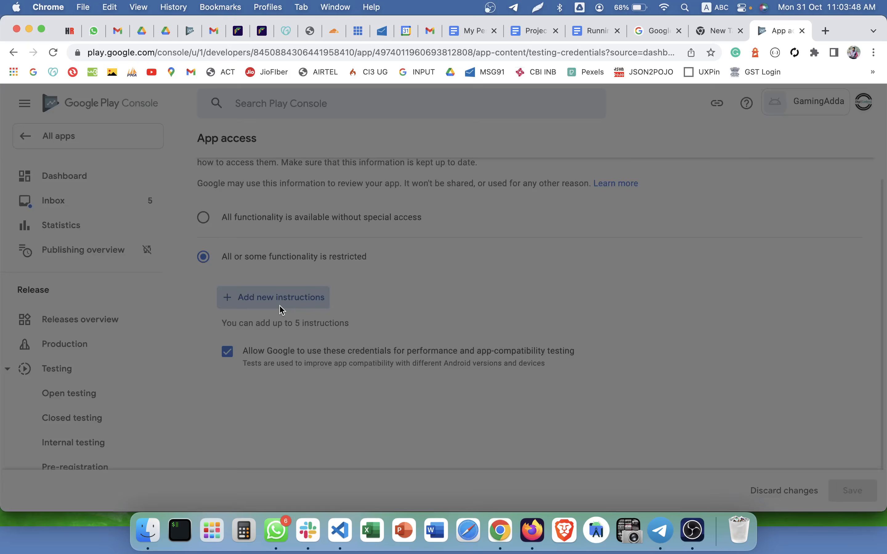
click(212, 223)
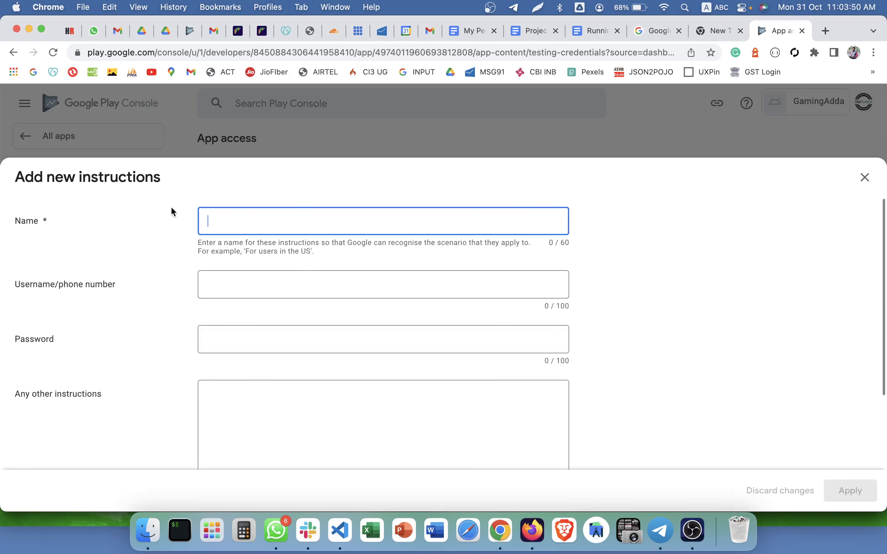
click(273, 162)
click(342, 128)
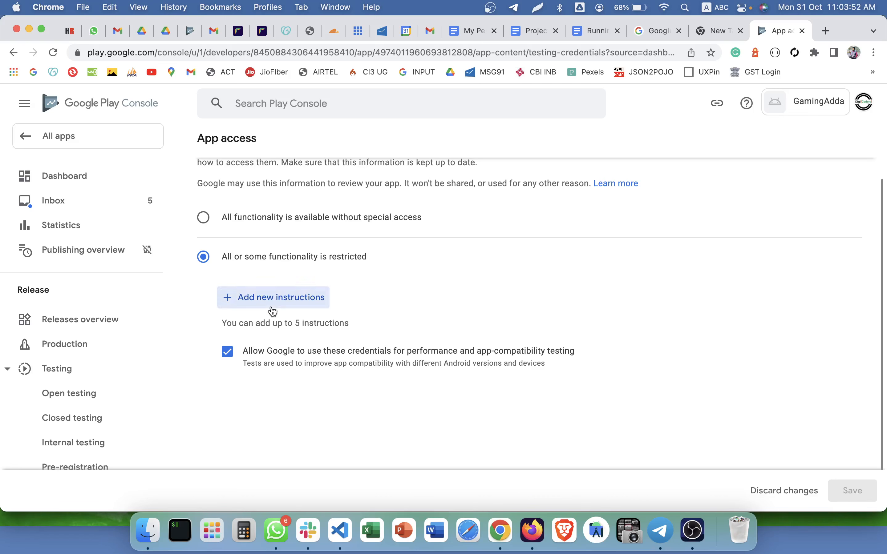
click(273, 307)
click(235, 223)
text(Demo )
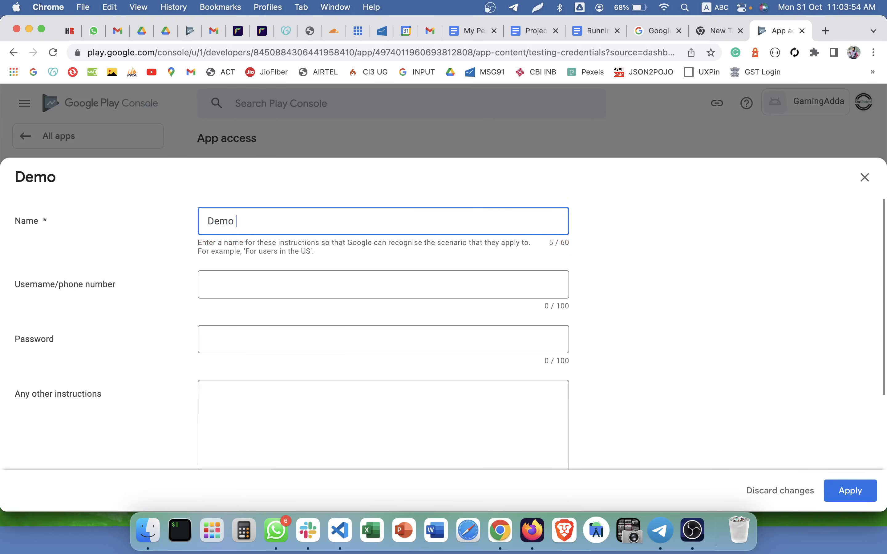
text(Login)
key(Tab)
Enter the test username and password, with 'Google Login' as the other instructions.
scroll(253, 309, down, 1)
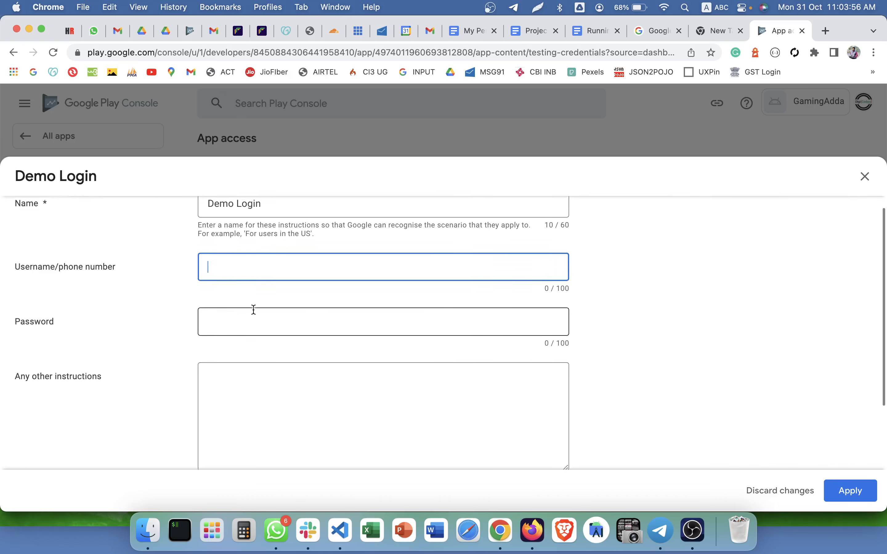
text(Any Gma)
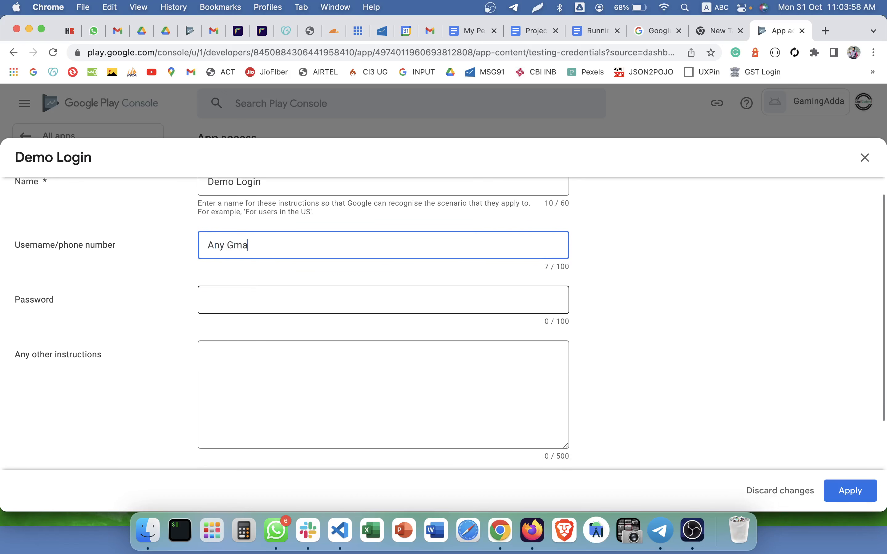
text(il Account)
key(Tab)
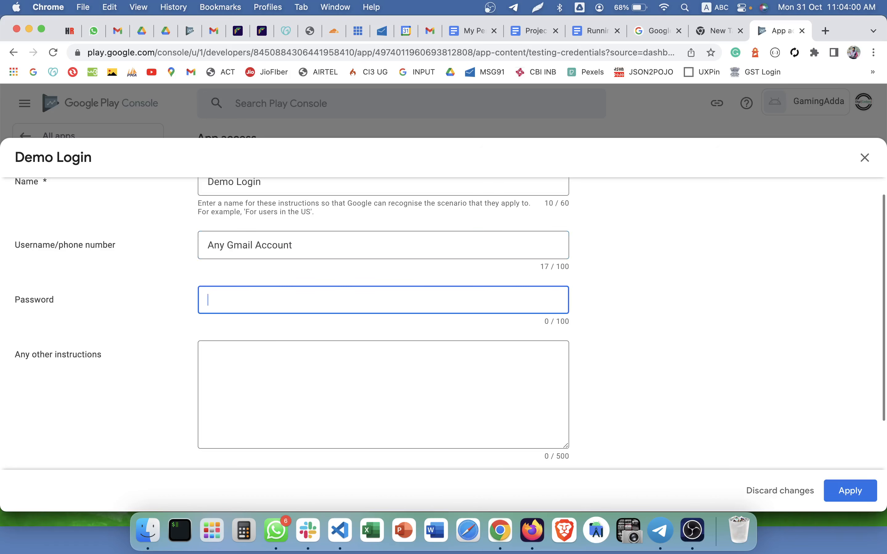
text(Any Gmail Accoun)
key(Tab)
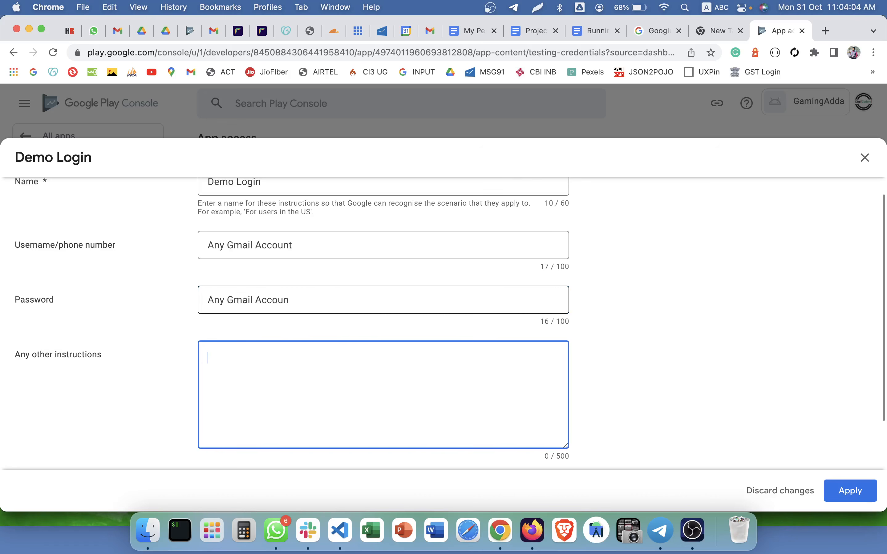
text(Google Login)
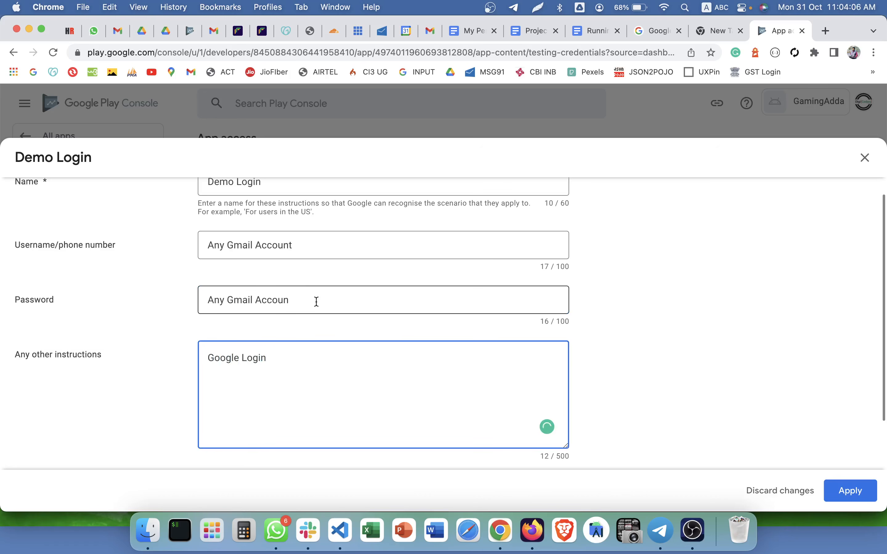
scroll(269, 323, up, 3)
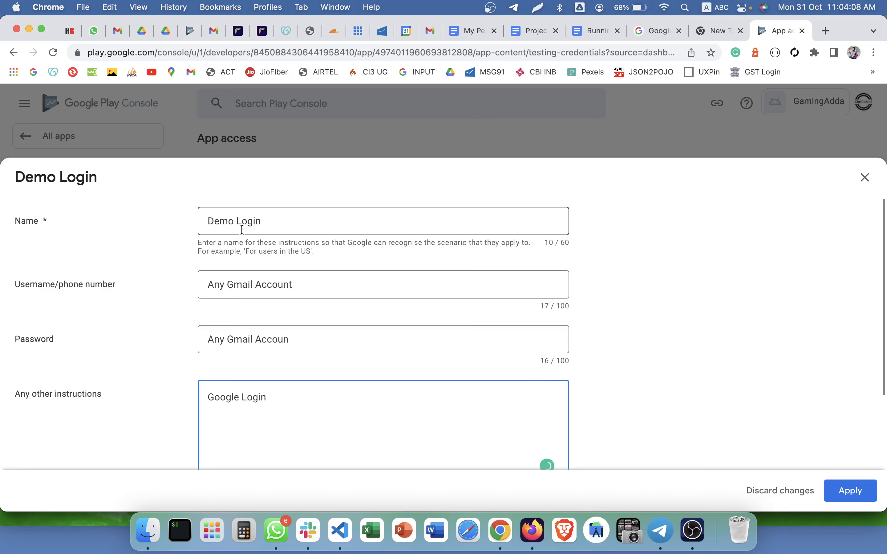
Review the test credentials and apply the Demo Login instructions.
click(252, 283)
click(260, 345)
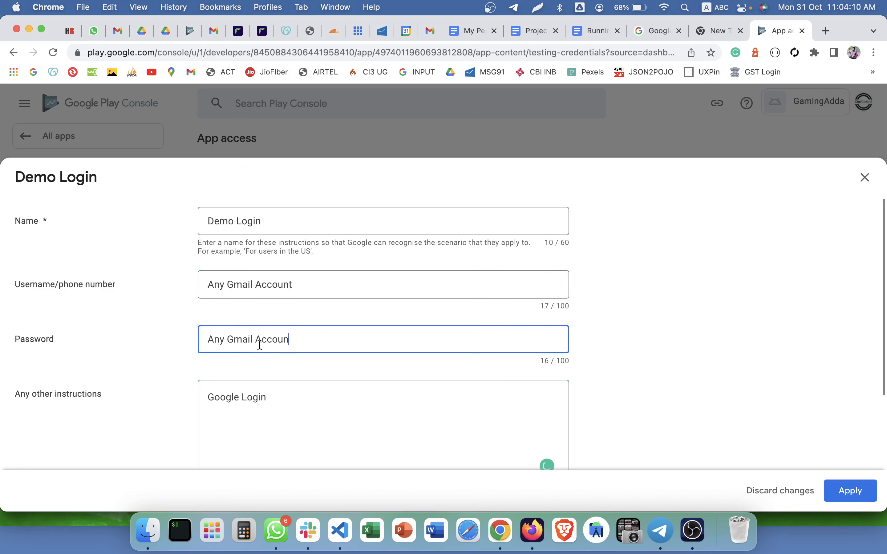
scroll(277, 370, down, 5)
click(340, 316)
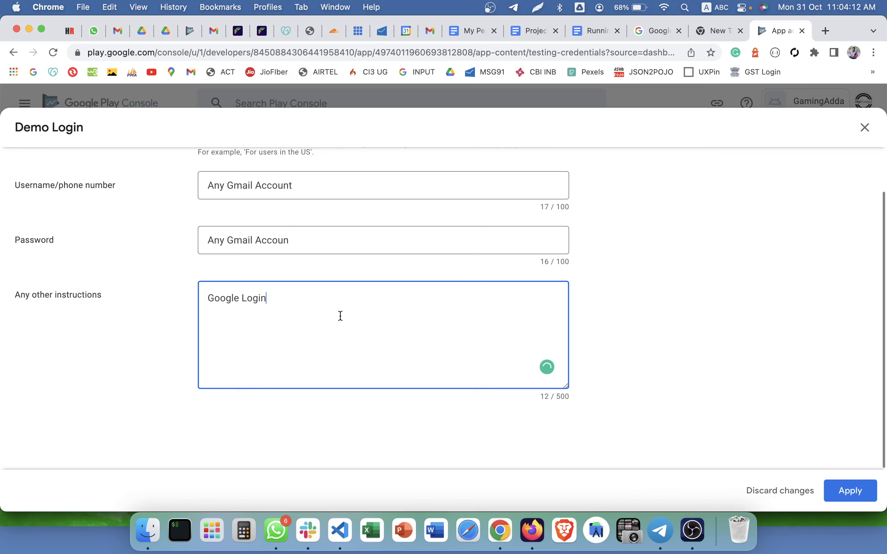
click(860, 495)
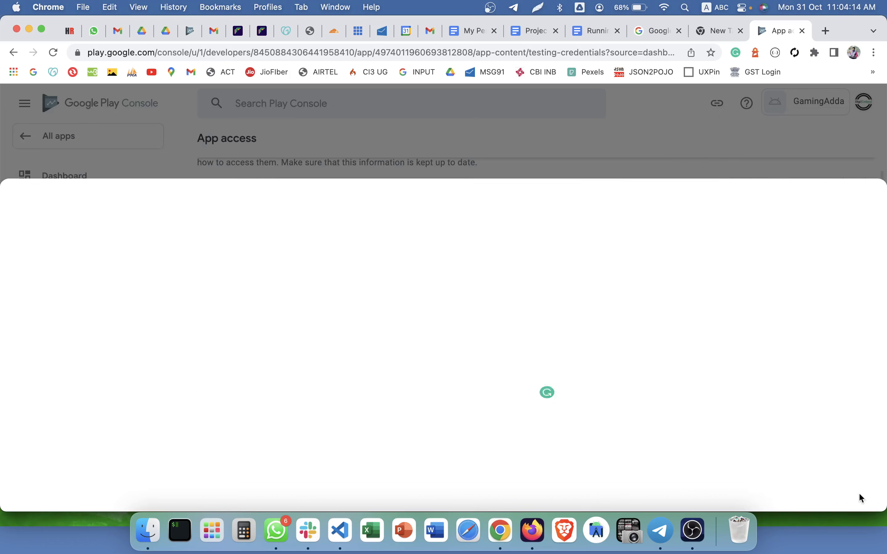
scroll(457, 319, down, 3)
scroll(355, 269, up, 2)
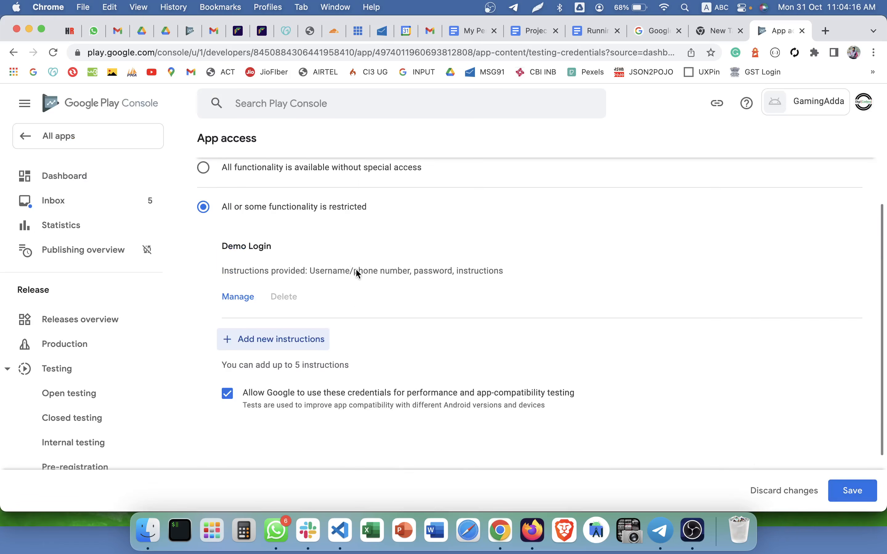
scroll(355, 269, up, 1)
Save the restricted app access declaration.
triple_click(236, 254)
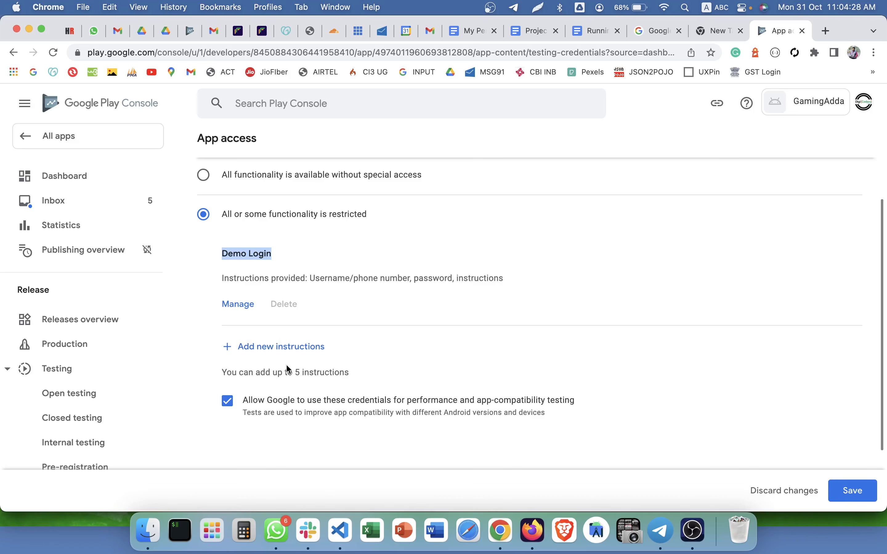
click(852, 491)
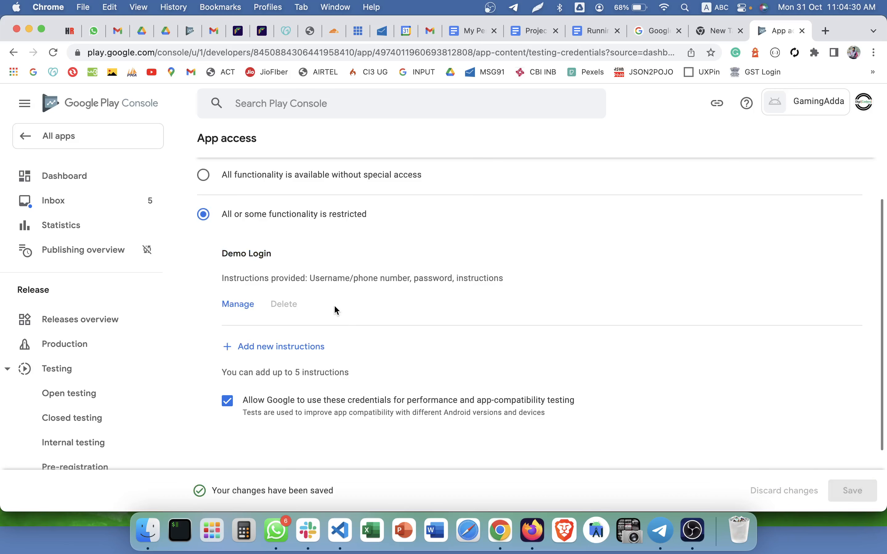
scroll(296, 282, up, 5)
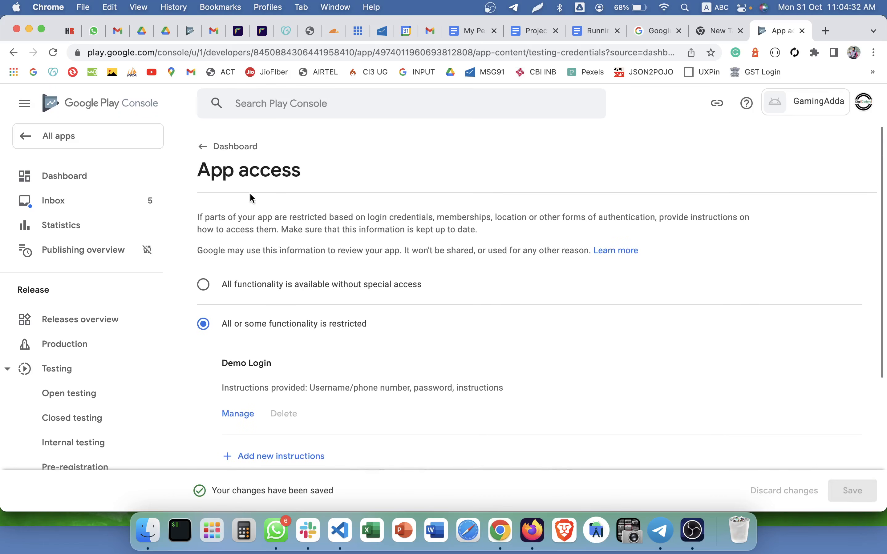
Open the Ads declaration task from the GamingAdda dashboard.
click(231, 158)
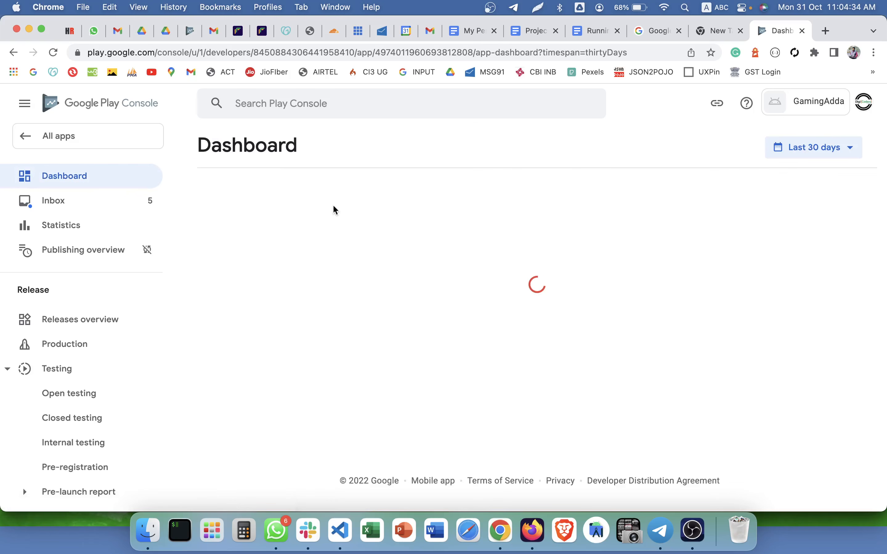
scroll(371, 279, down, 10)
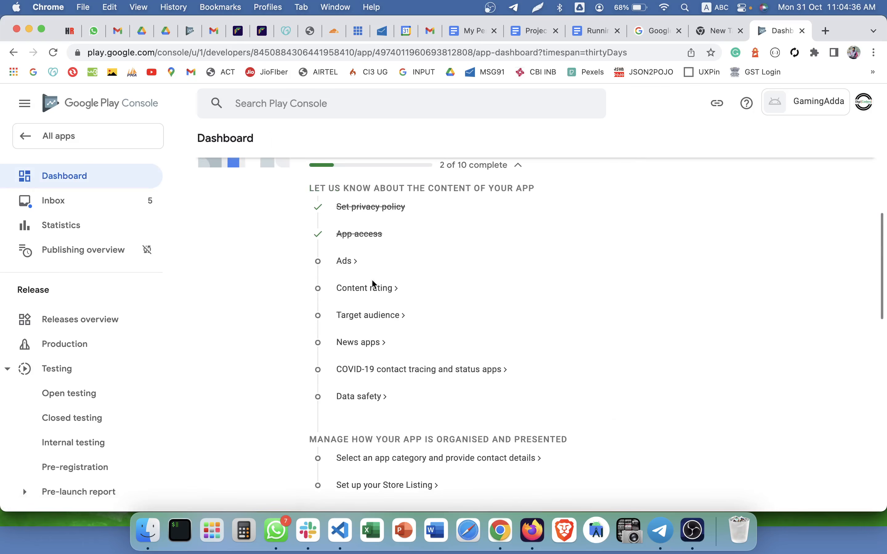
click(348, 261)
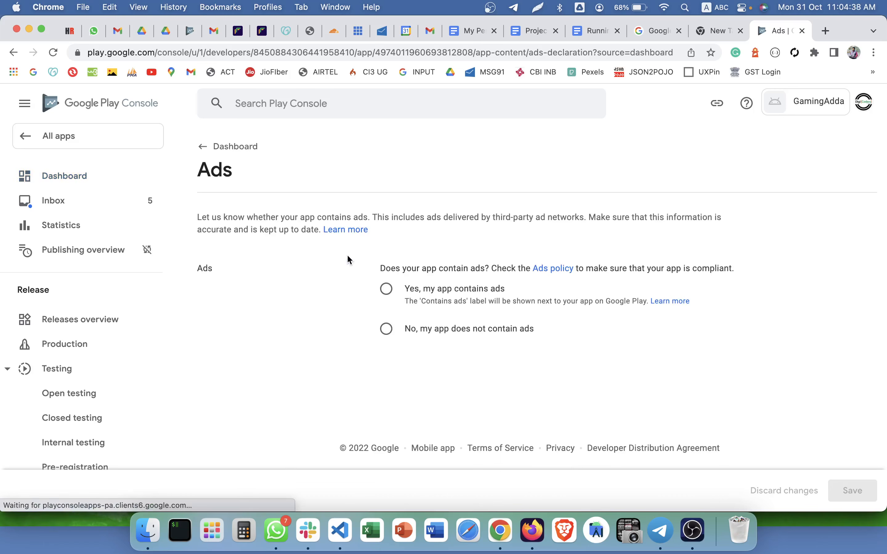
click(220, 149)
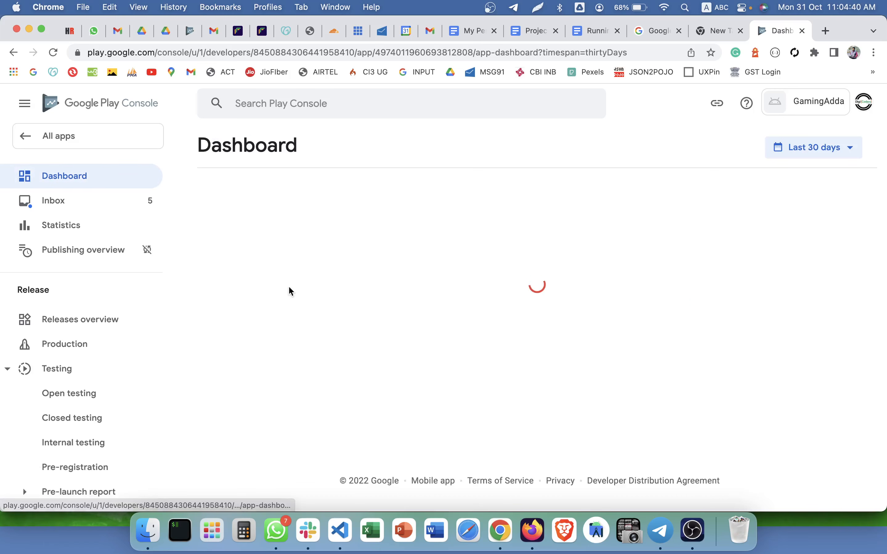
scroll(331, 414, down, 4)
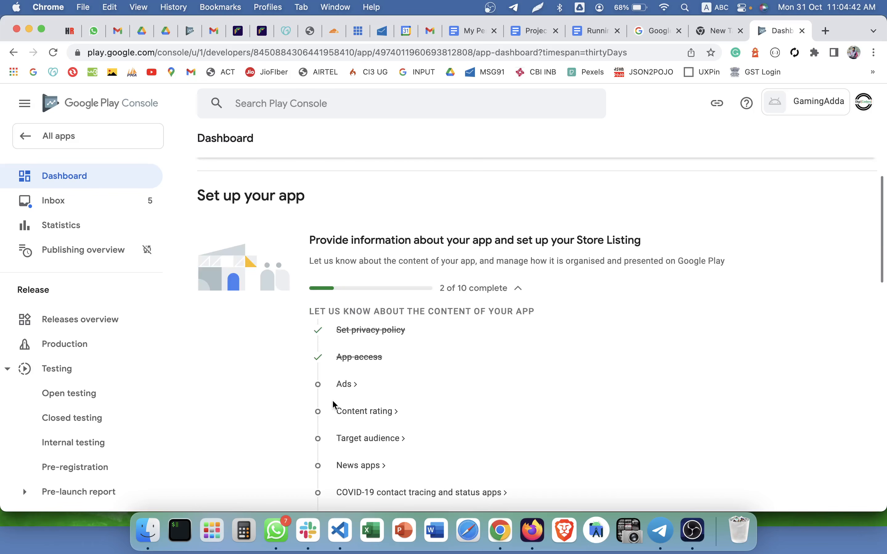
click(346, 388)
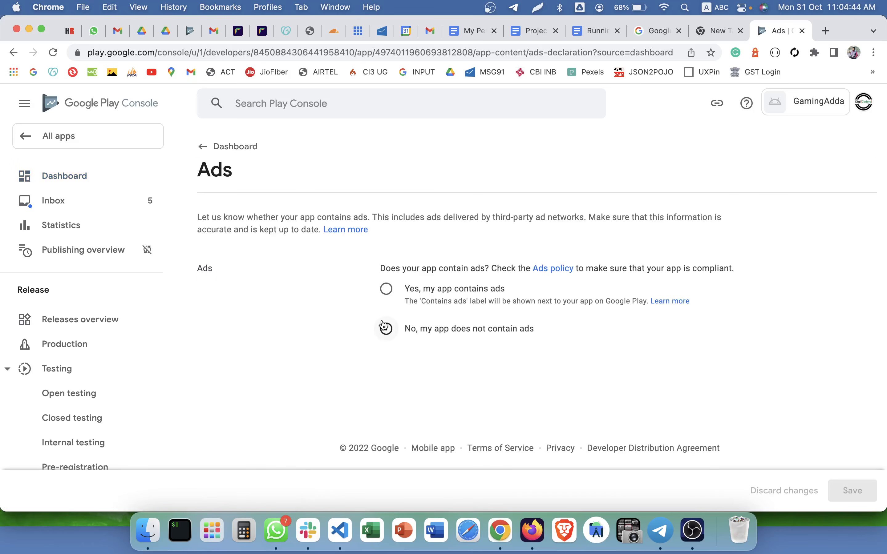
Answer 'Yes, my app contains ads', save, and go back to the dashboard.
click(386, 290)
click(388, 327)
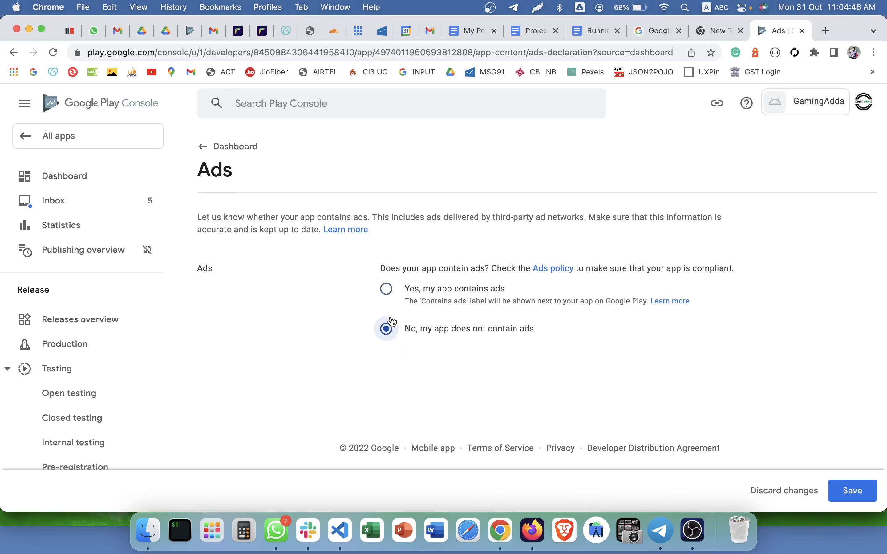
click(388, 293)
click(388, 328)
click(449, 290)
click(856, 489)
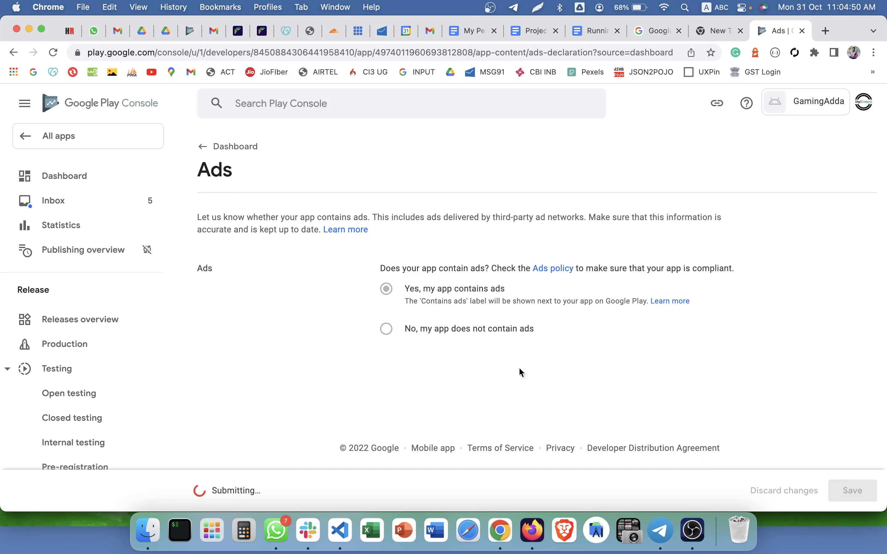
click(229, 147)
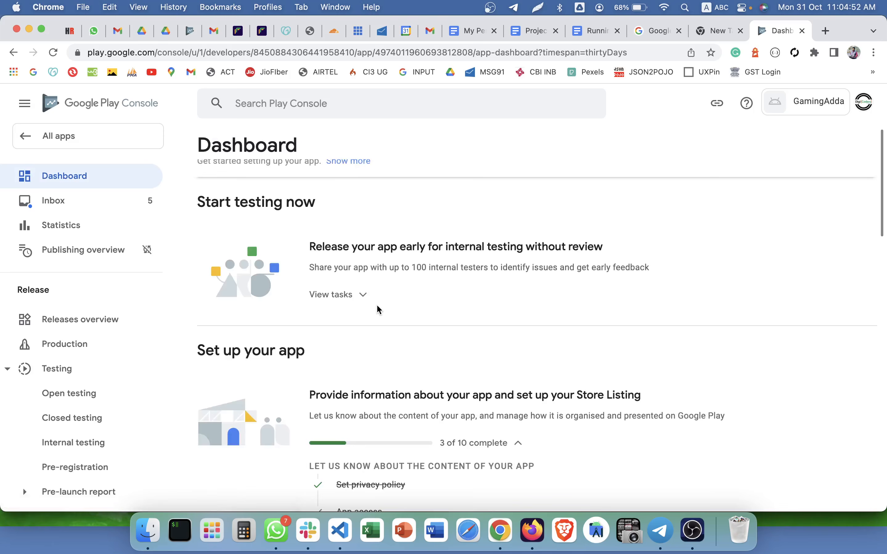
scroll(376, 309, down, 10)
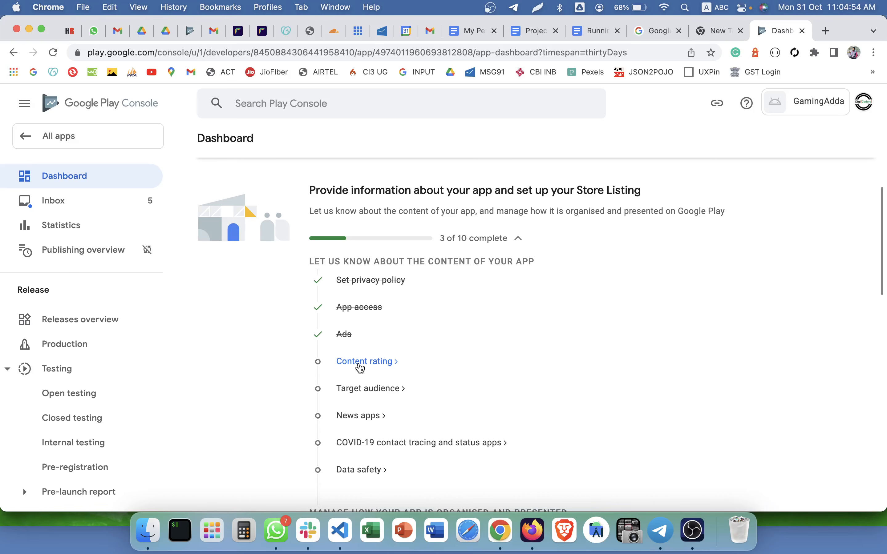
Start the content rating questionnaire with a contact e-mail and the 'All other app types' category.
click(360, 366)
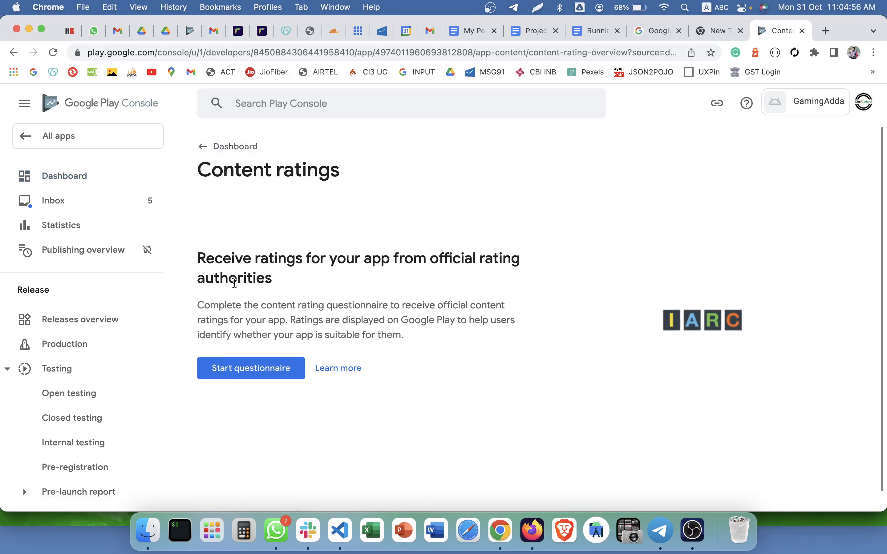
triple_click(212, 263)
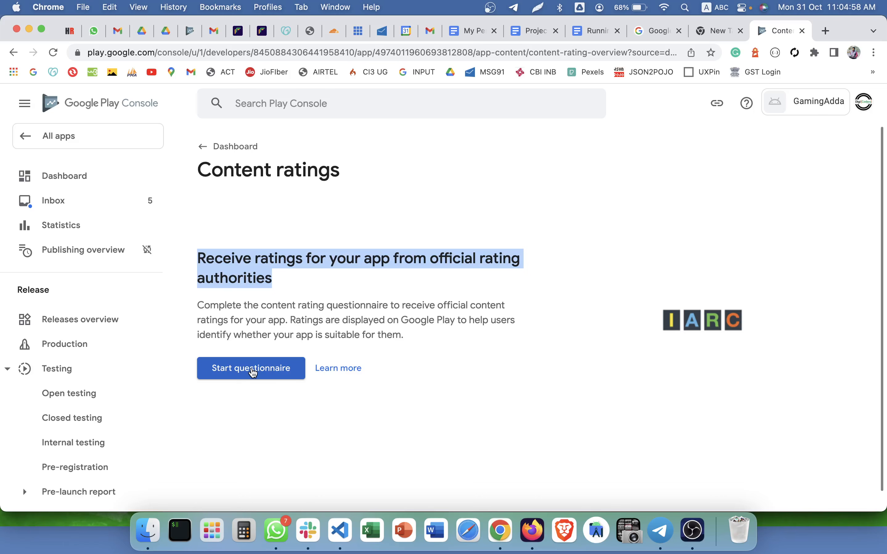
click(236, 374)
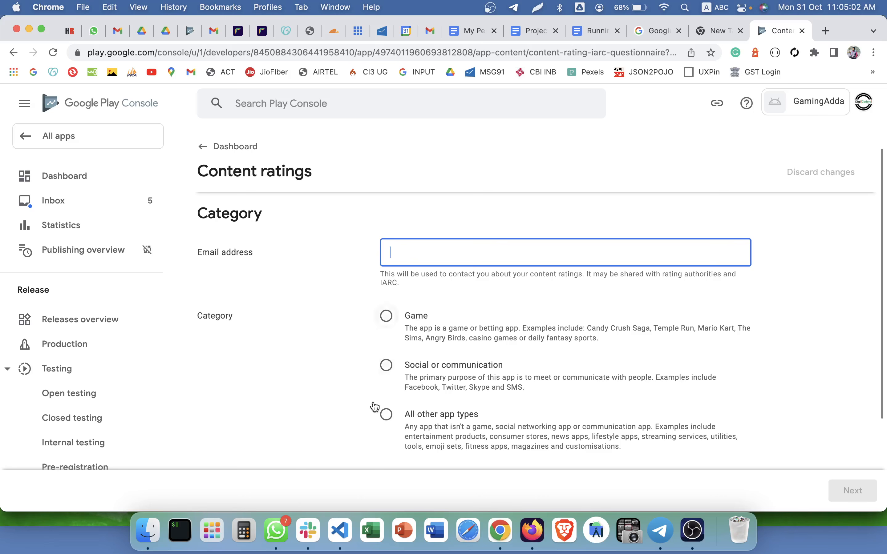
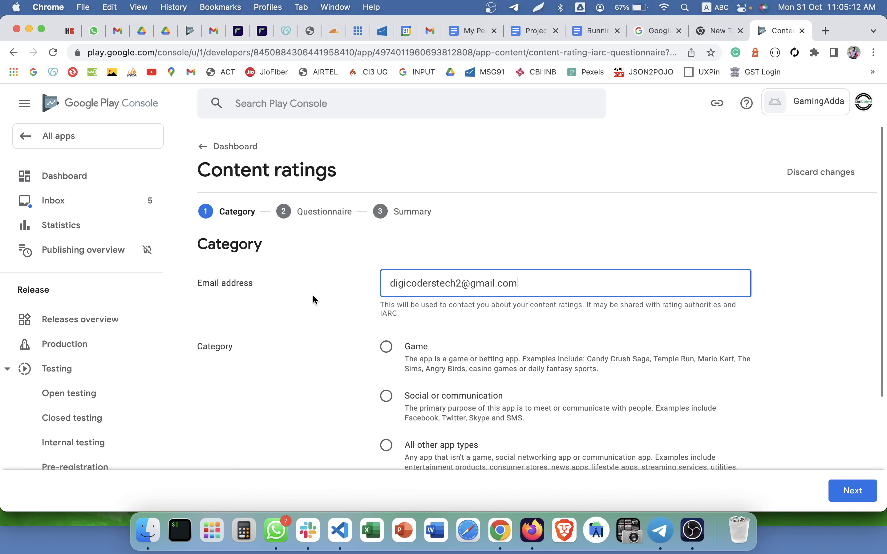
scroll(312, 294, down, 3)
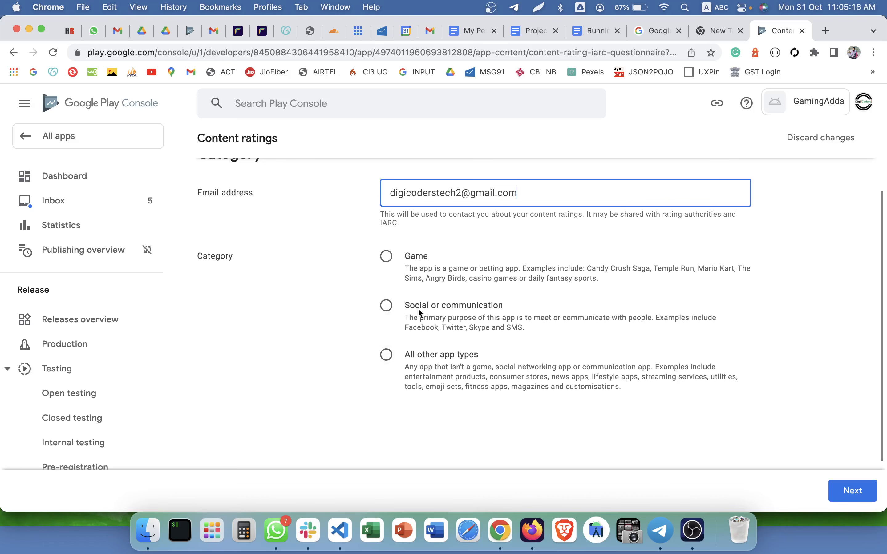
click(415, 354)
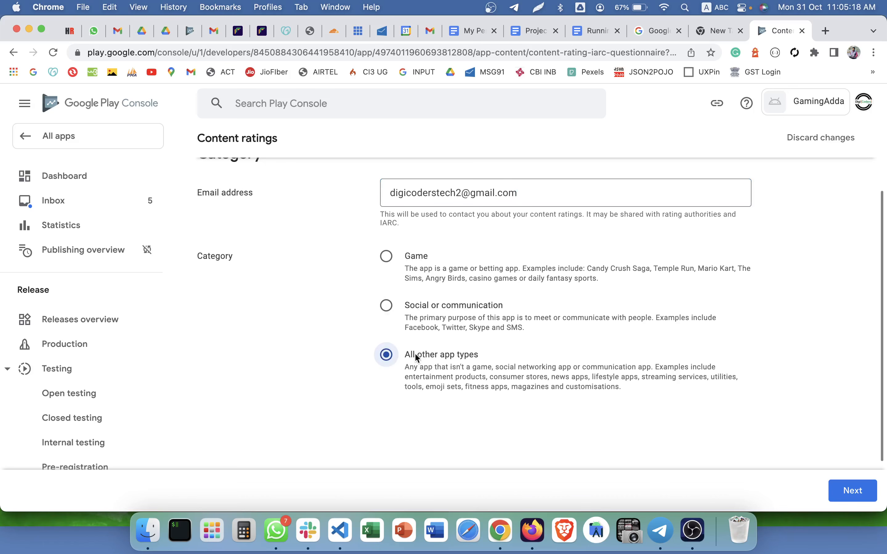
click(853, 490)
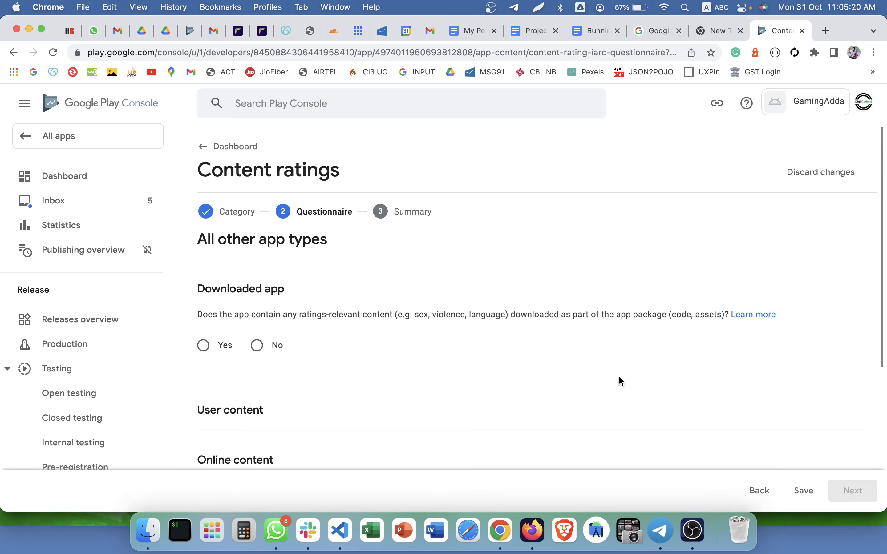
Answer No to the downloaded app, user content, online content, promotion, location and digital purchase questions.
scroll(248, 288, down, 3)
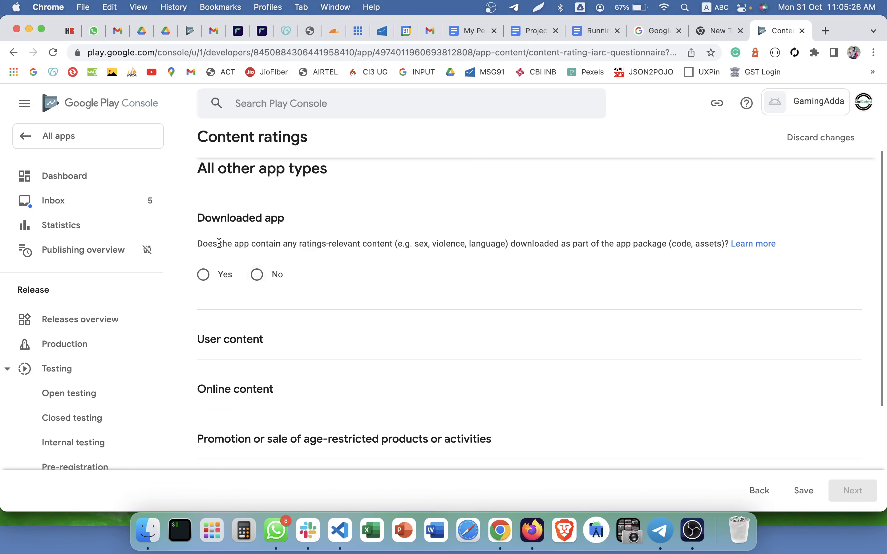
drag(197, 243, 731, 247)
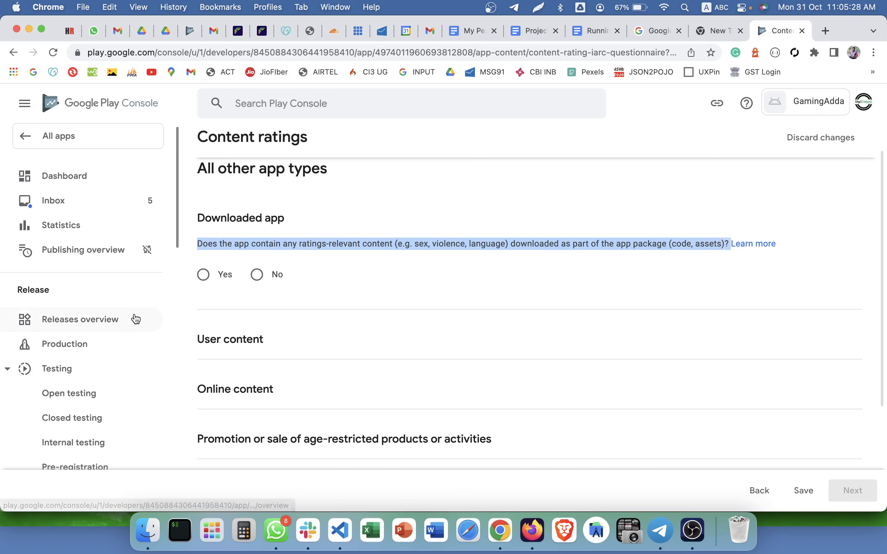
click(259, 286)
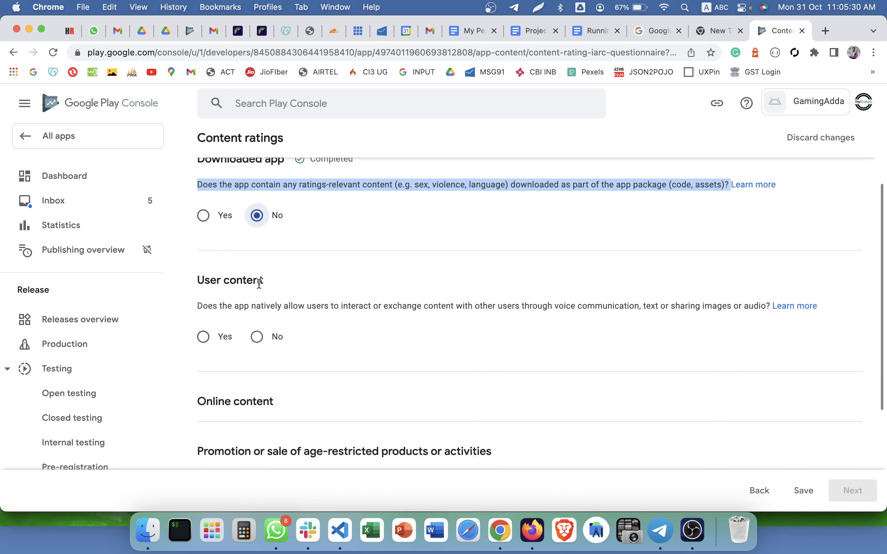
click(258, 279)
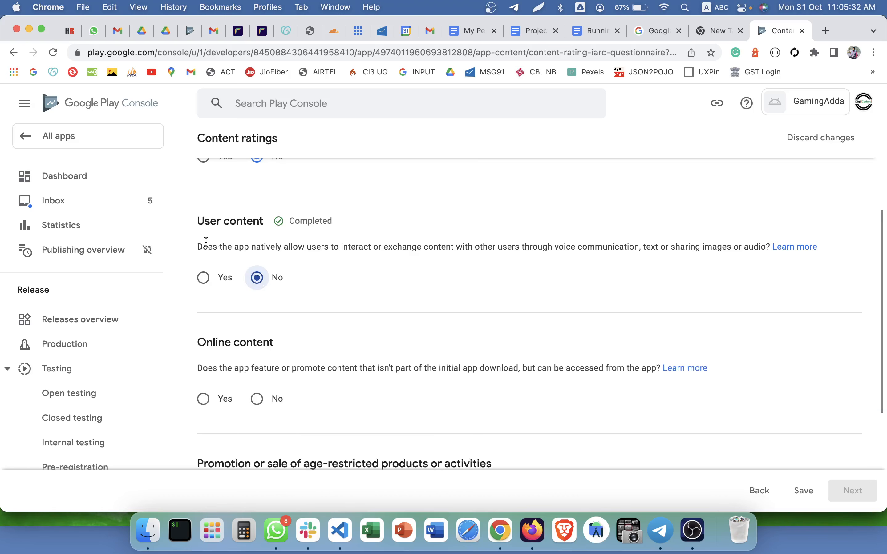
drag(197, 244, 684, 254)
click(331, 289)
scroll(293, 301, down, 3)
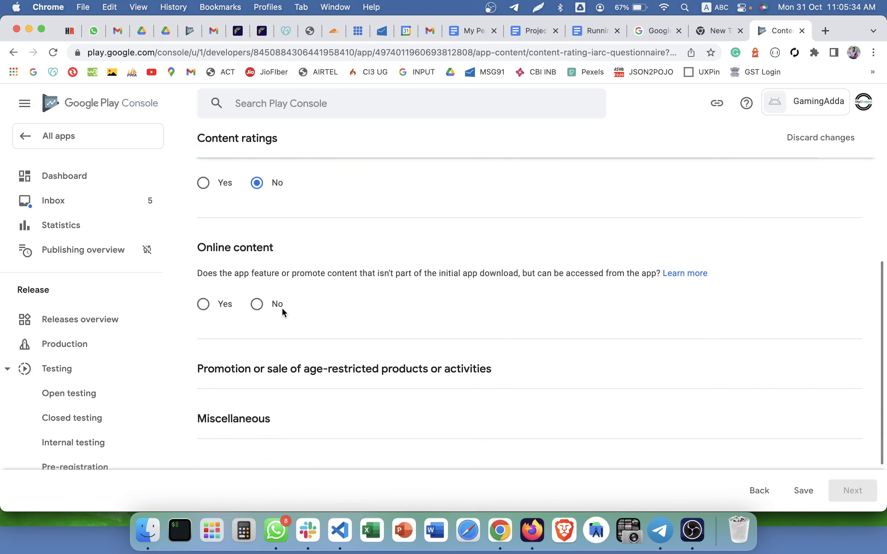
click(272, 308)
click(267, 341)
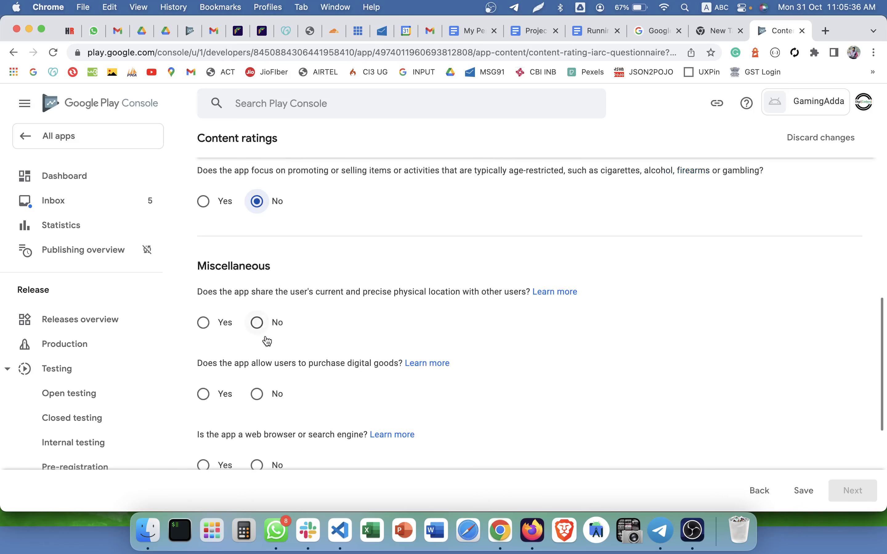
click(256, 323)
click(257, 354)
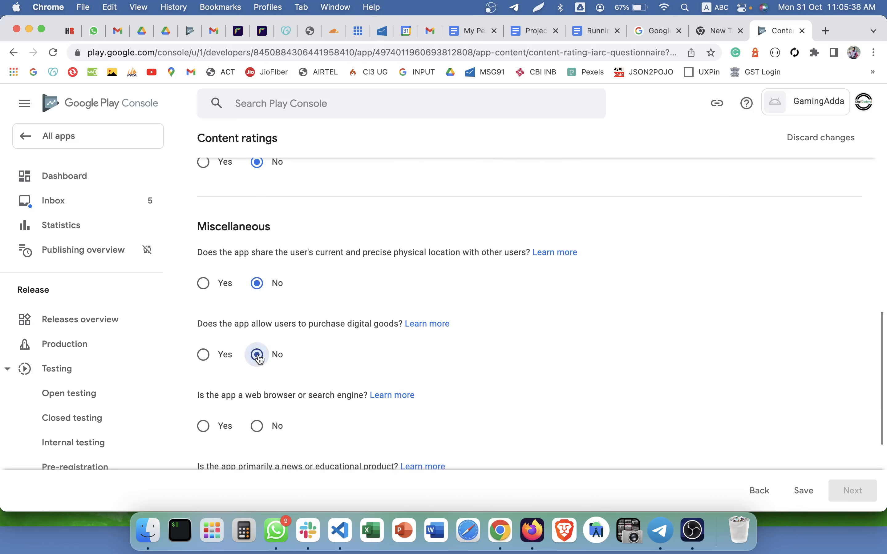
Answer No to the news or educational question, save, and view the rating summary.
scroll(258, 354, down, 3)
click(257, 376)
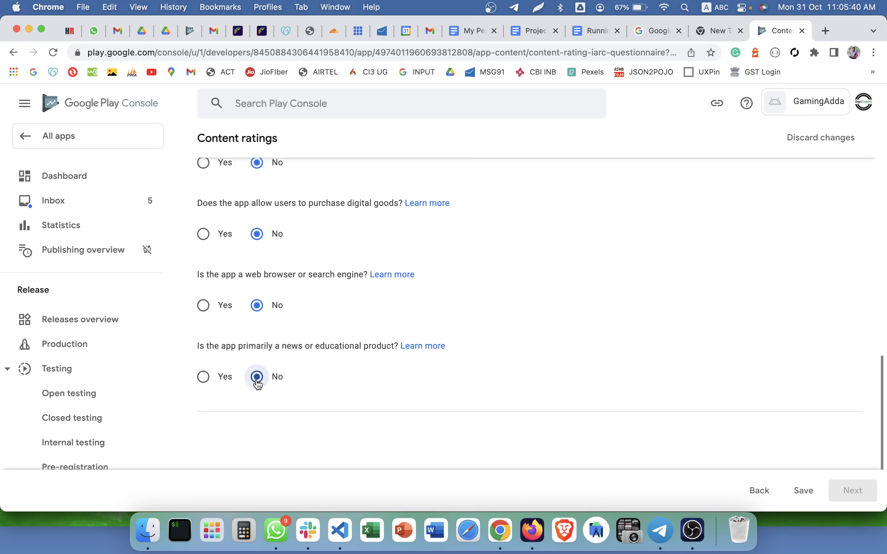
scroll(307, 393, up, 5)
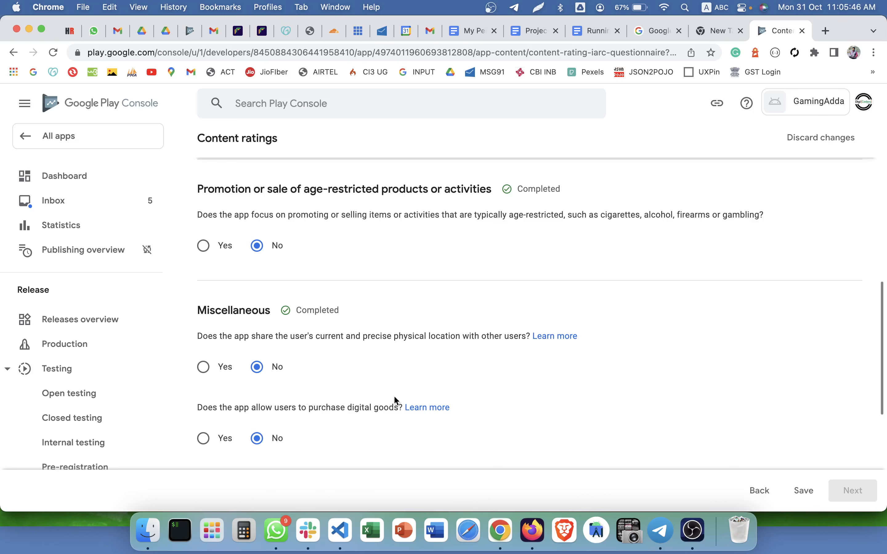
scroll(421, 400, up, 5)
scroll(421, 400, down, 12)
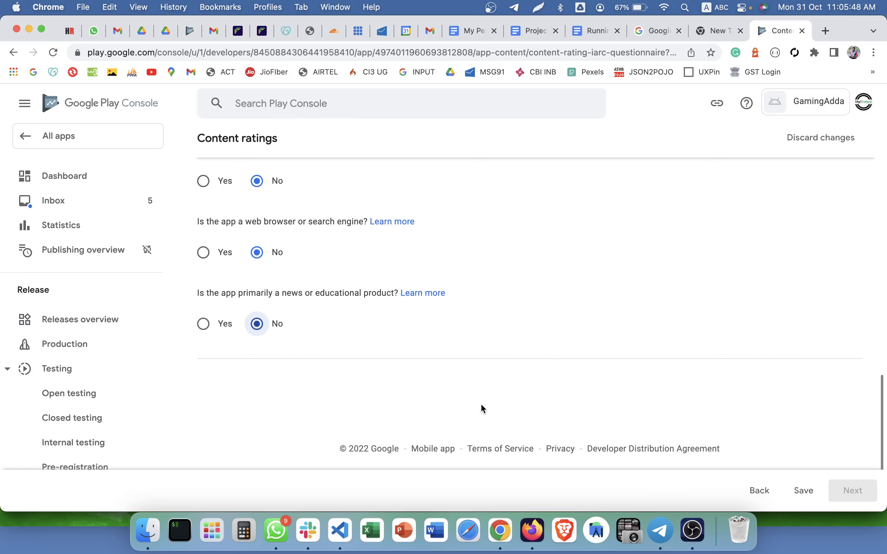
click(797, 489)
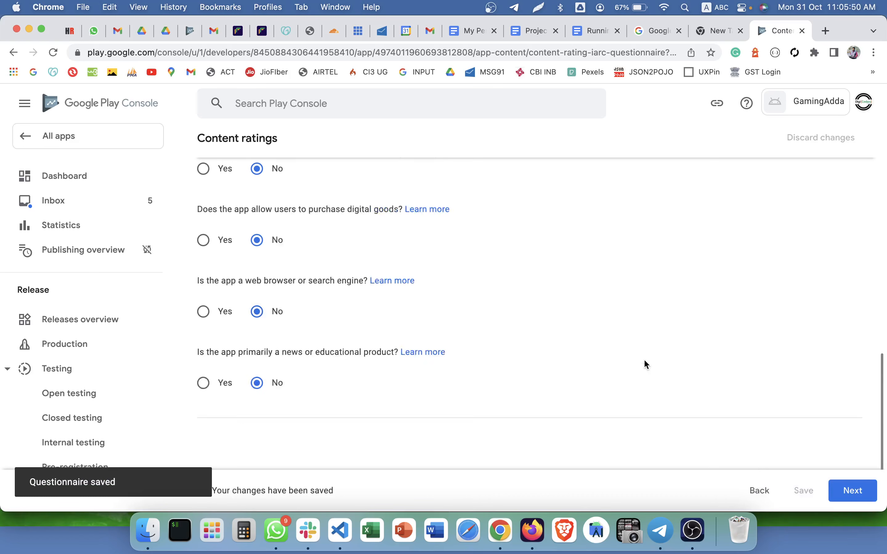
click(849, 485)
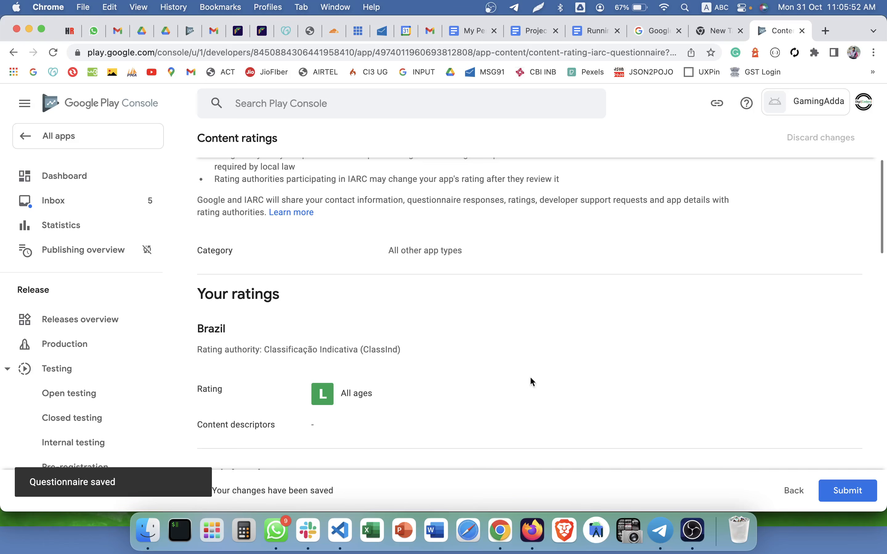
scroll(507, 339, down, 15)
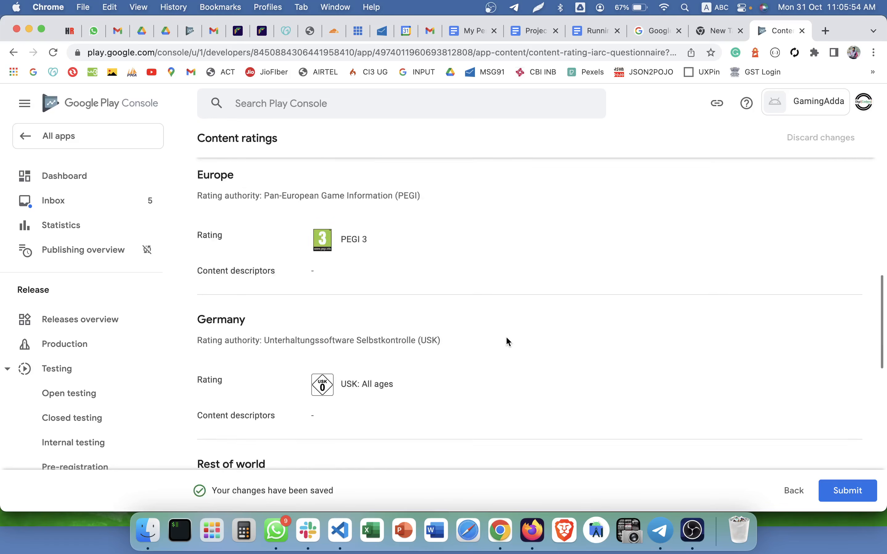
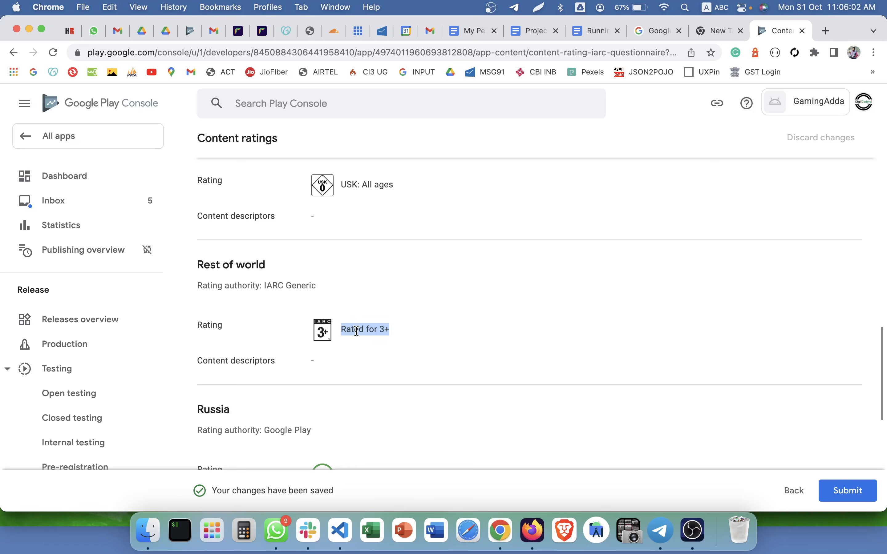
Submit the completed content rating questionnaire.
scroll(358, 332, down, 4)
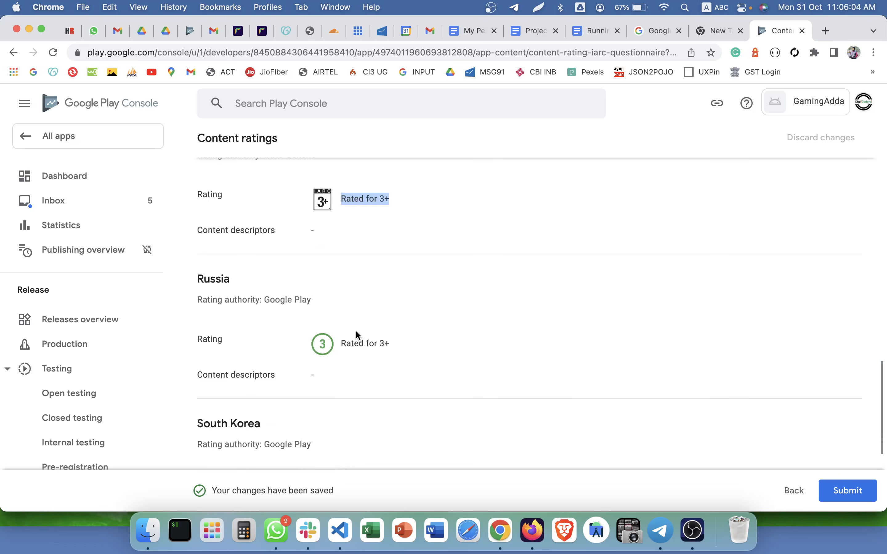
click(356, 332)
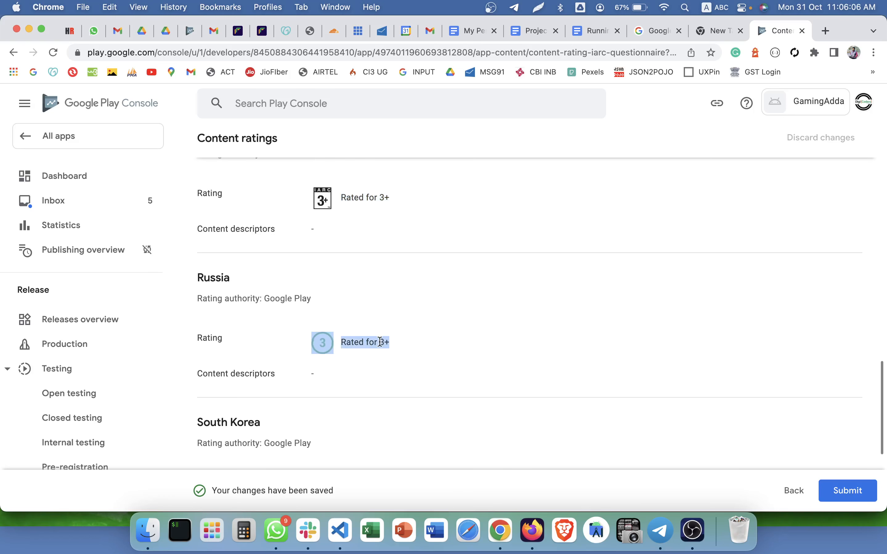
scroll(367, 344, down, 6)
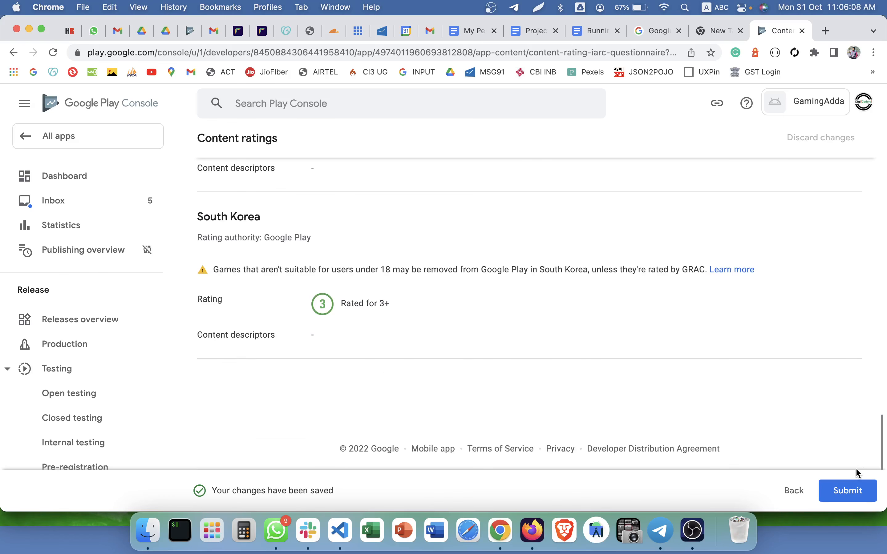
click(850, 489)
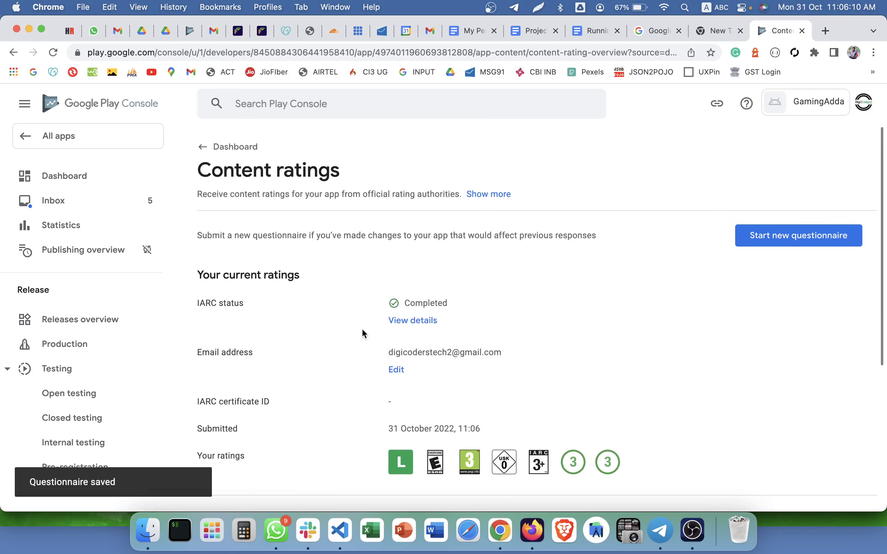
Return to the app dashboard and open the Target audience and content section.
click(73, 176)
scroll(382, 257, down, 5)
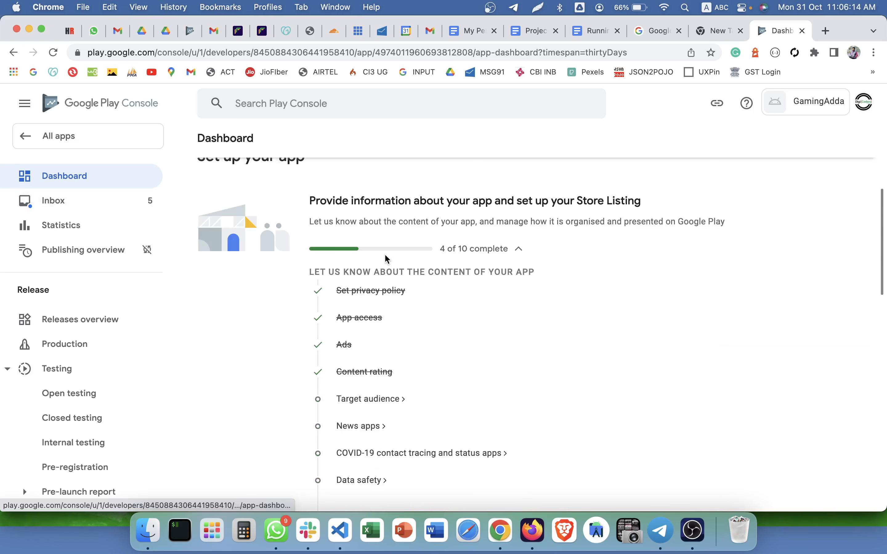
scroll(458, 244, down, 2)
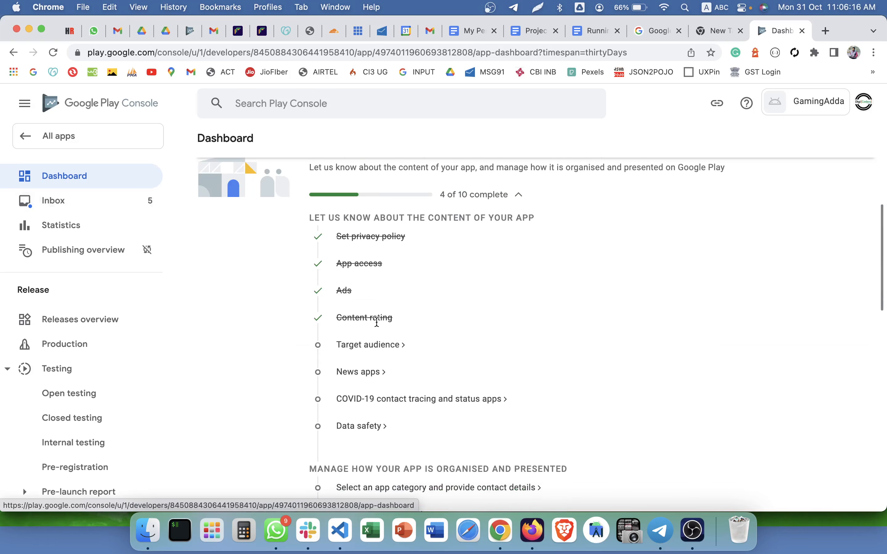
click(357, 345)
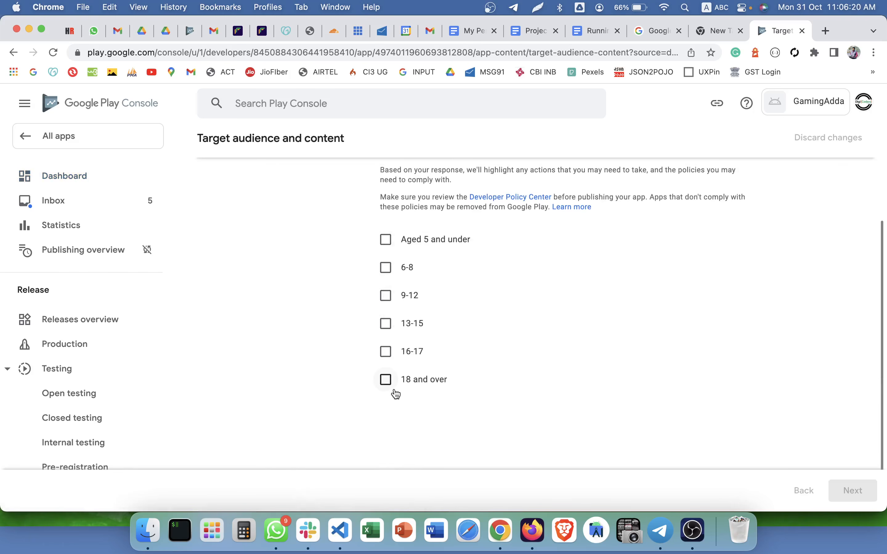
Choose target age groups 13-15, 16-17 and 18 and over, and continue.
click(385, 326)
click(385, 352)
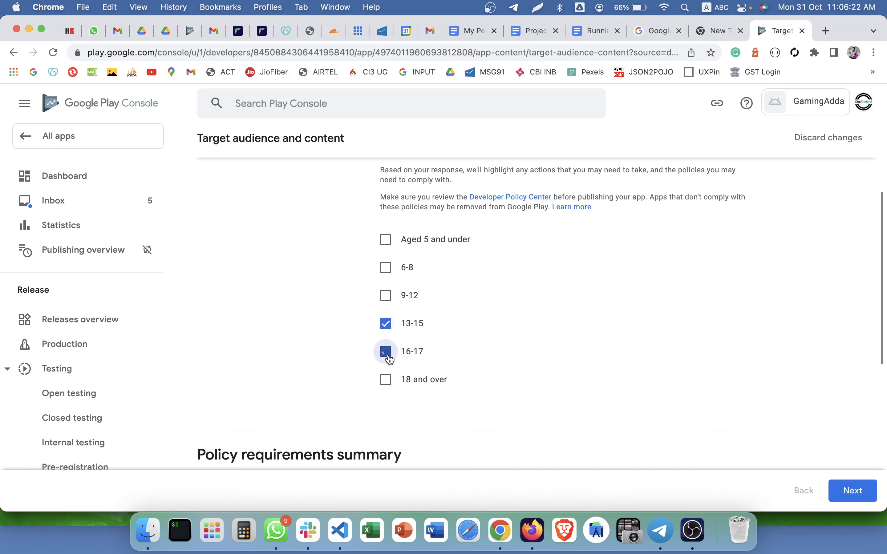
click(389, 383)
scroll(388, 381, down, 1)
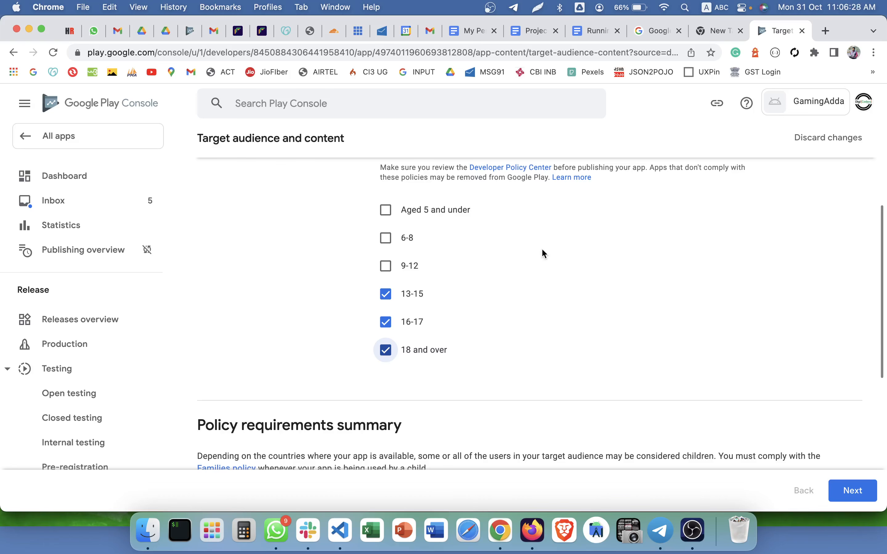
scroll(541, 248, up, 1)
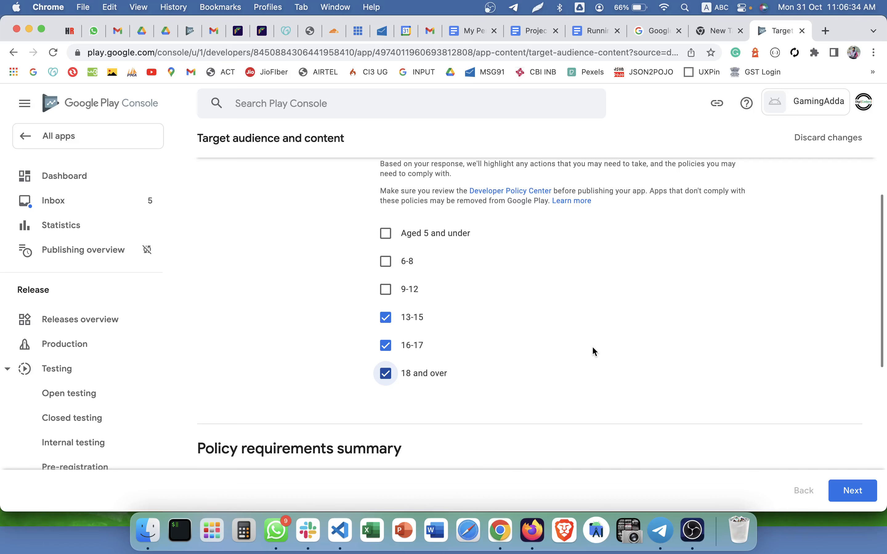
scroll(592, 350, down, 10)
scroll(592, 351, up, 8)
click(853, 490)
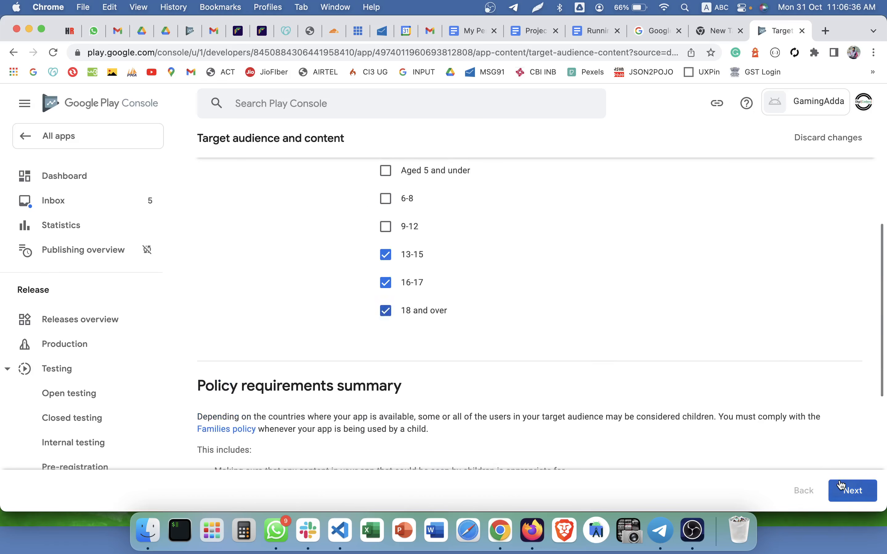
Answer No to whether the store listing could unintentionally appeal to children.
scroll(606, 371, down, 5)
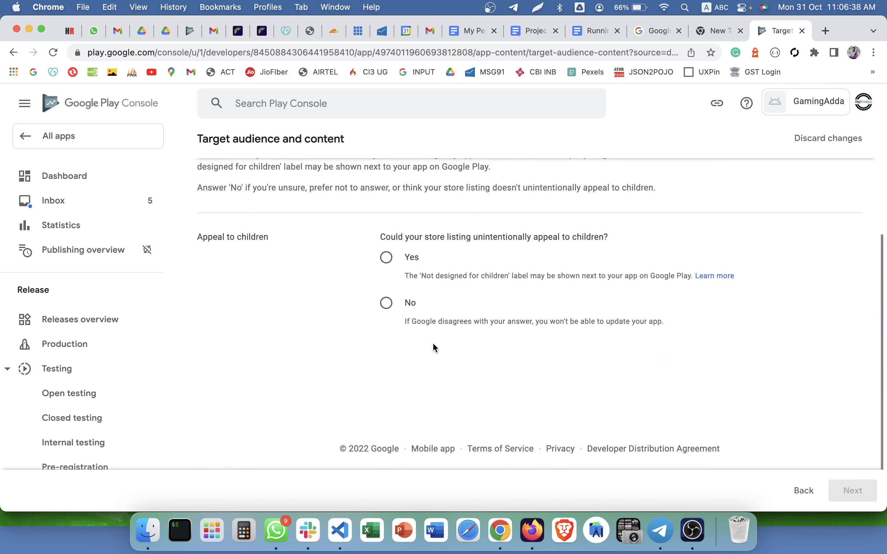
click(398, 314)
scroll(425, 319, up, 5)
scroll(698, 381, down, 5)
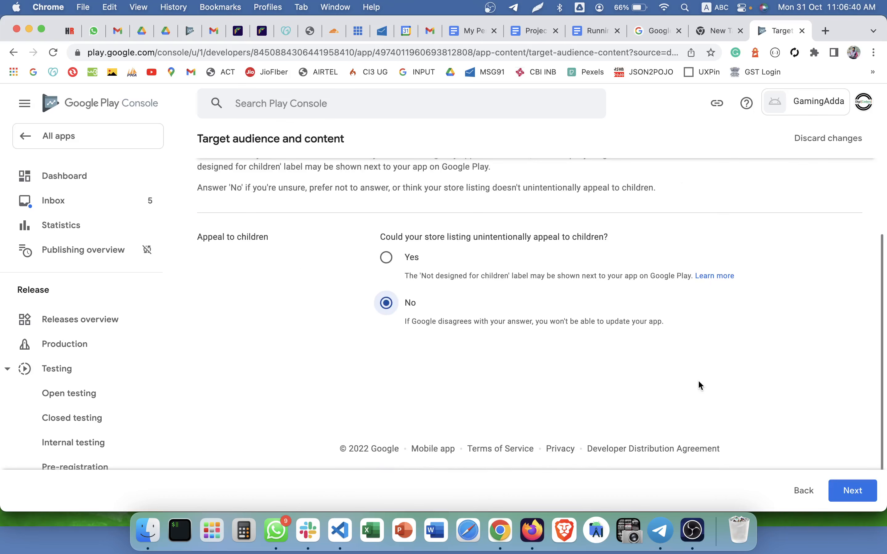
scroll(698, 381, up, 5)
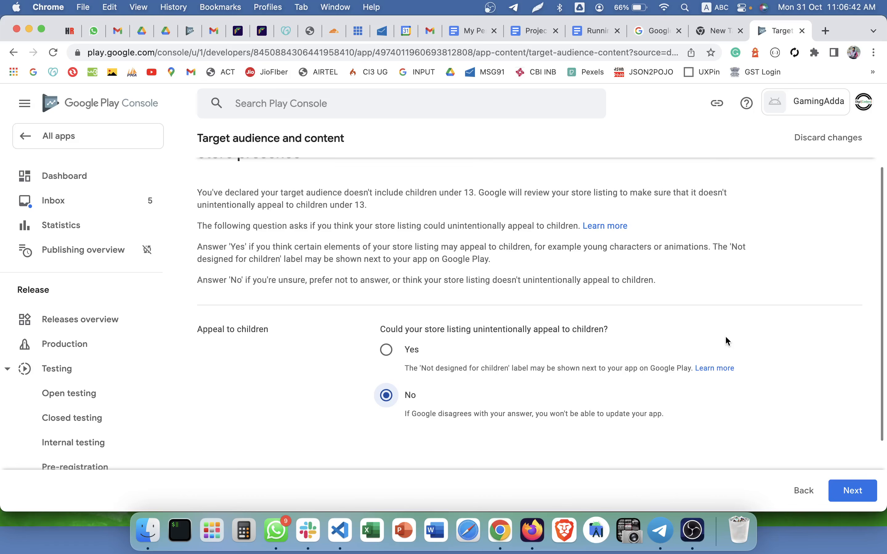
scroll(728, 341, down, 5)
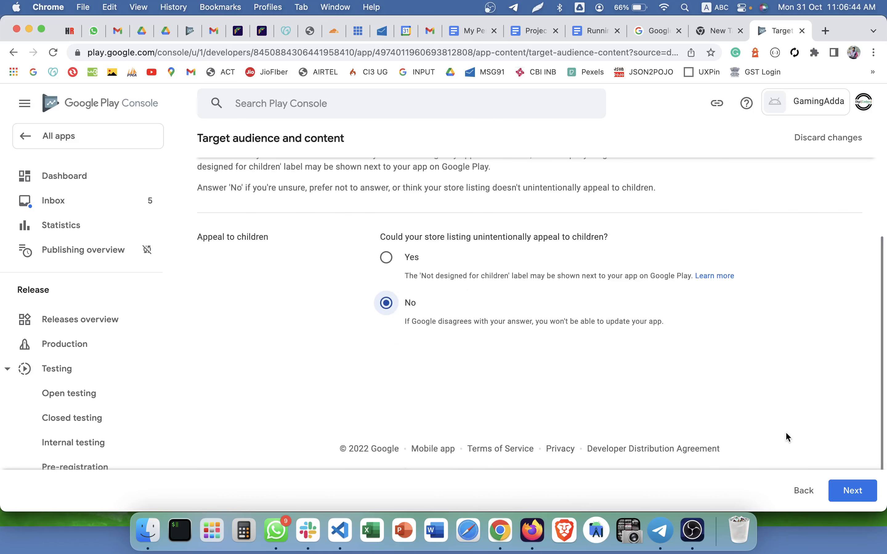
click(852, 491)
Save the target audience answers and go back to the dashboard.
scroll(630, 371, down, 3)
scroll(630, 371, up, 3)
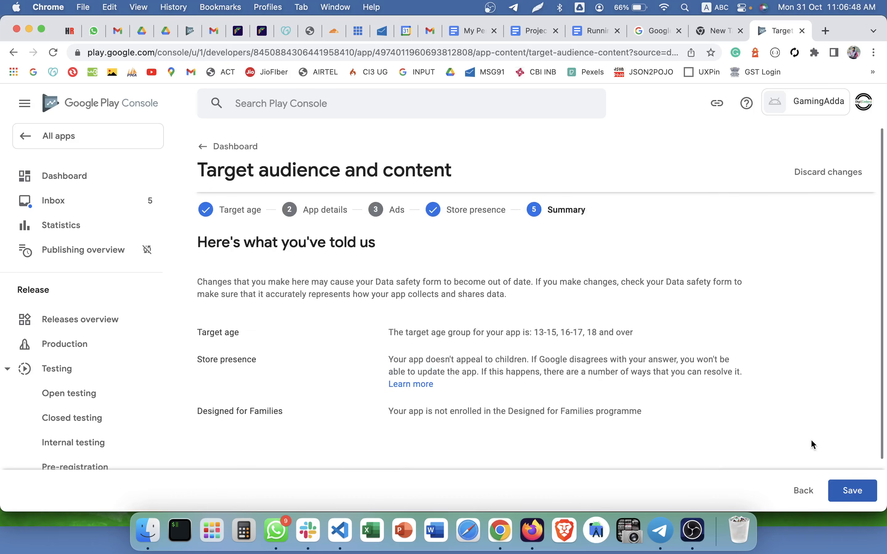
click(849, 492)
scroll(672, 389, down, 3)
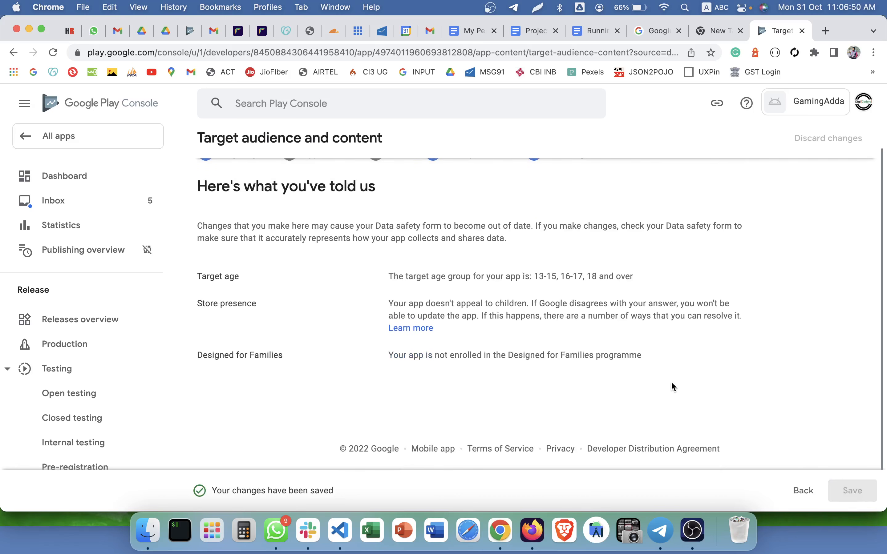
scroll(476, 366, up, 3)
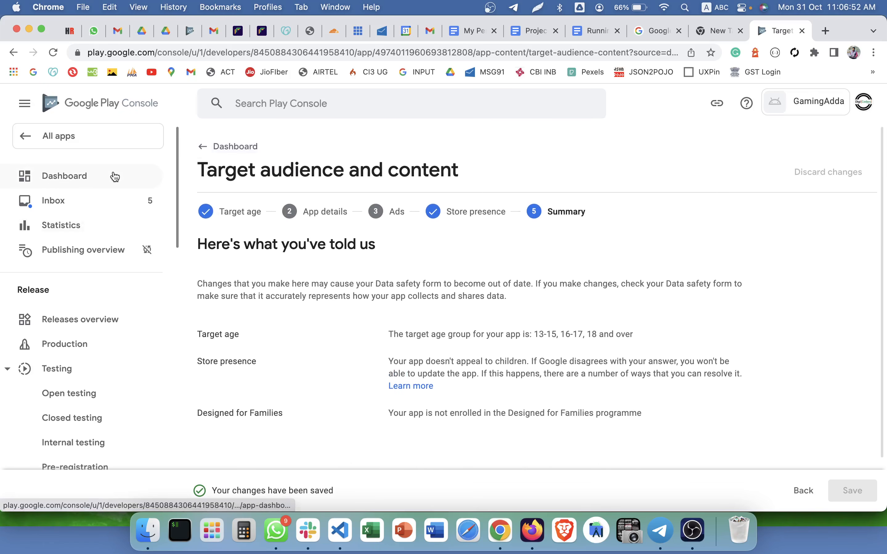
click(94, 177)
scroll(376, 266, down, 9)
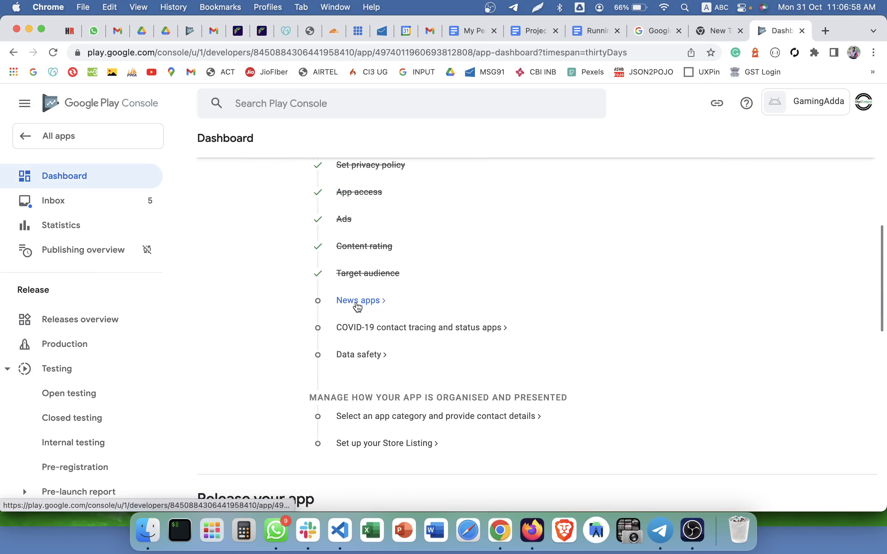
Answer No on the News apps declaration, save it, and return to the dashboard.
click(357, 304)
click(395, 266)
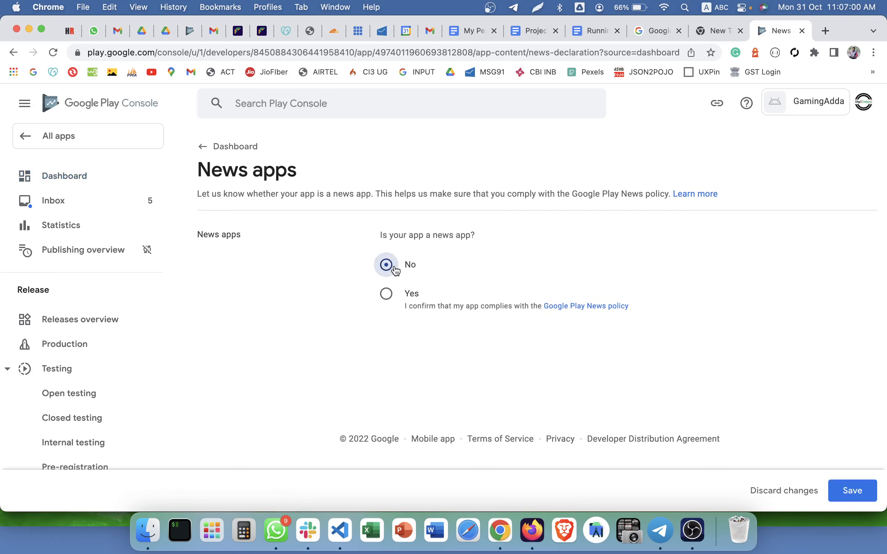
click(852, 490)
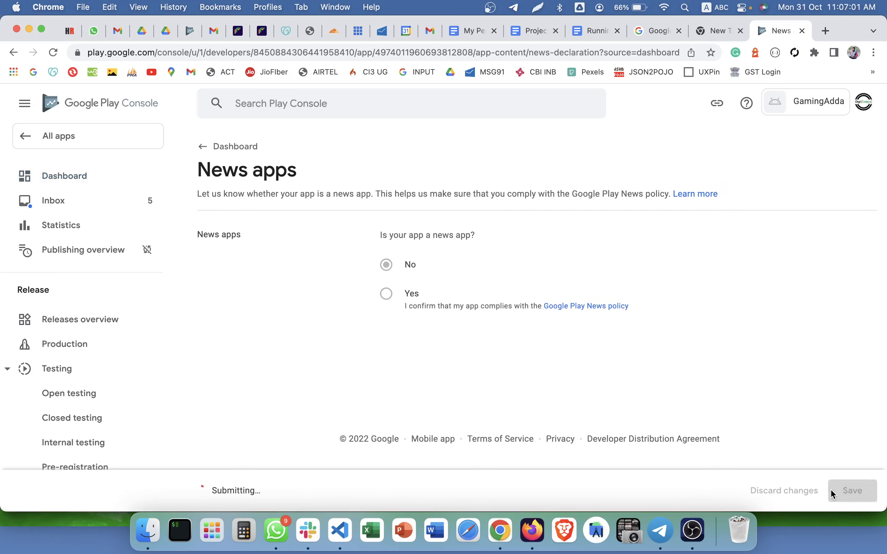
click(67, 176)
scroll(345, 281, down, 5)
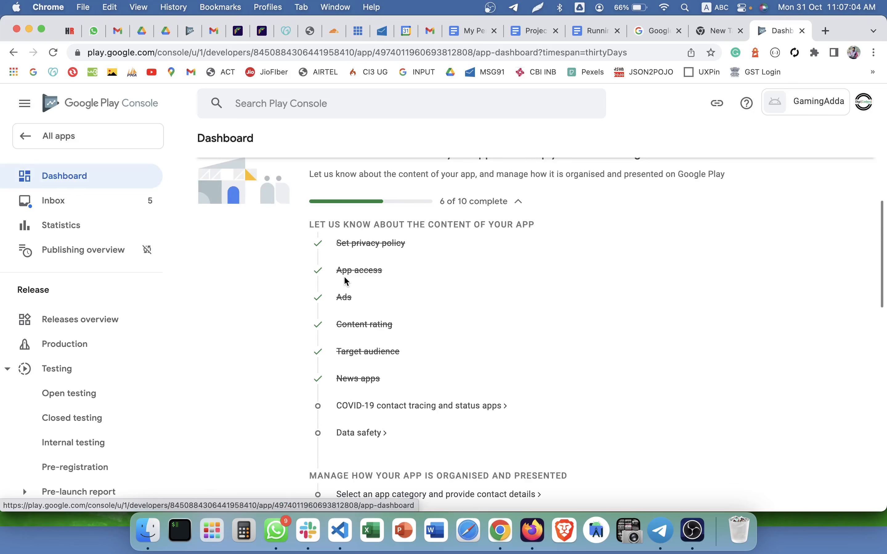
scroll(347, 281, down, 3)
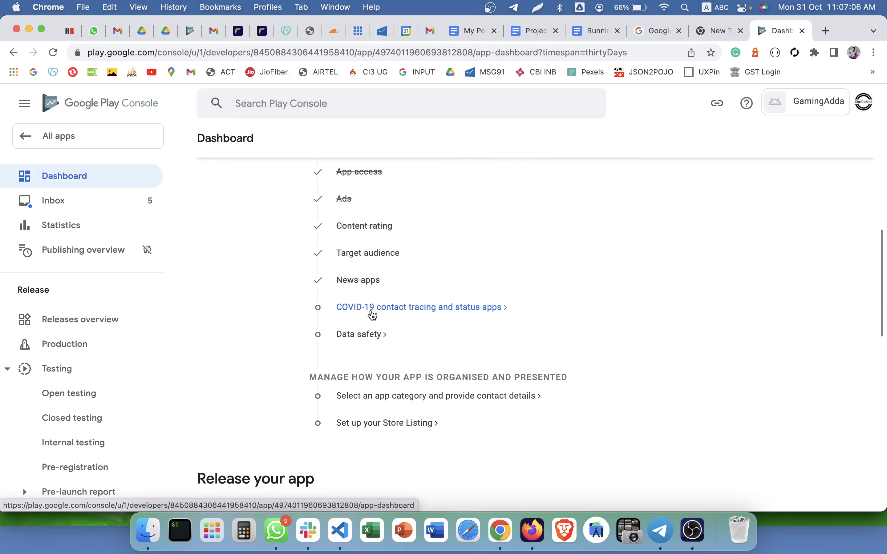
Tick 'not a publicly available COVID-19 contact tracing or status app', save, and return to the dashboard.
click(372, 315)
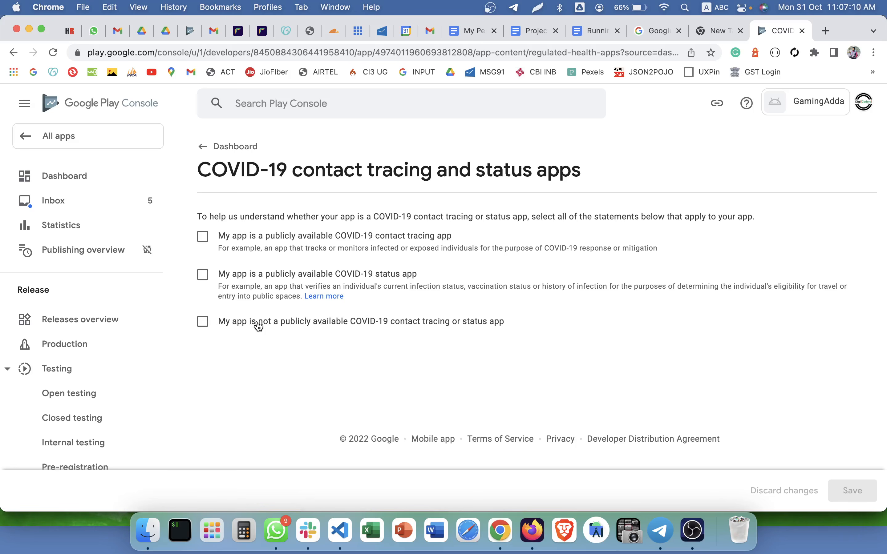
click(360, 326)
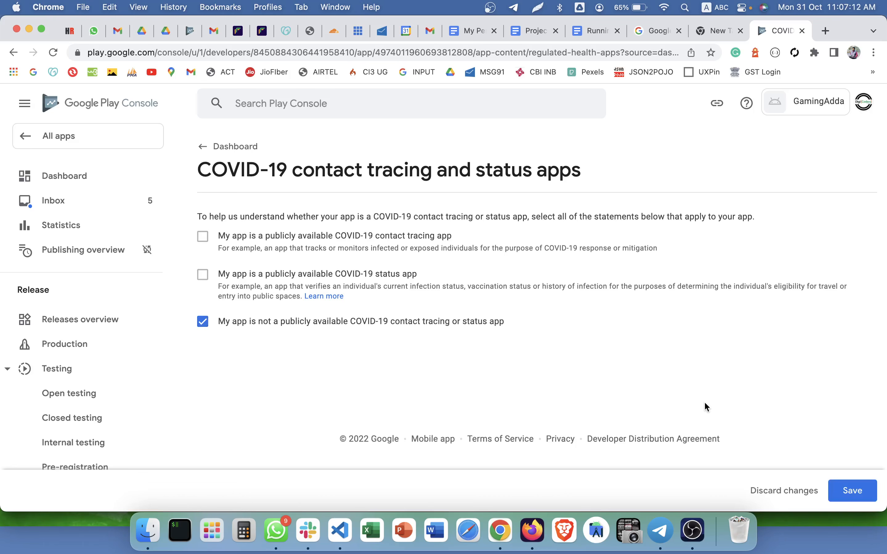
click(850, 490)
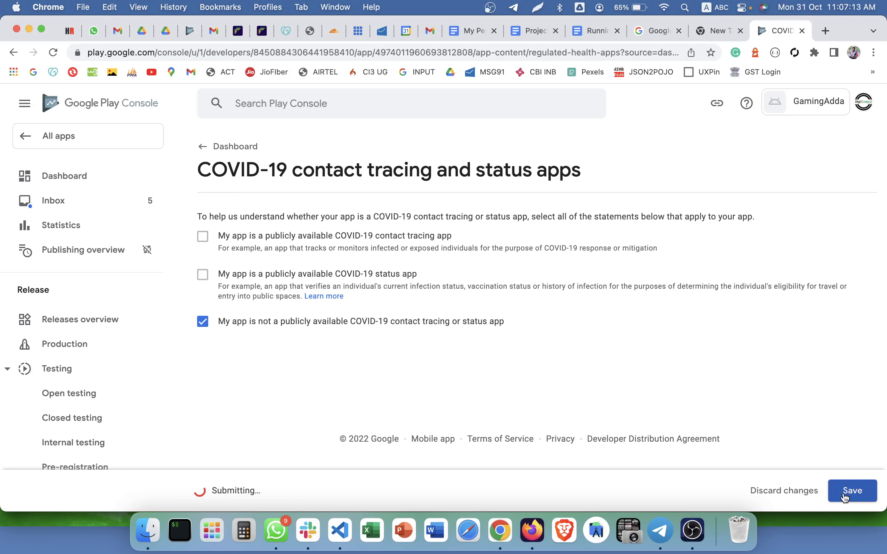
click(203, 147)
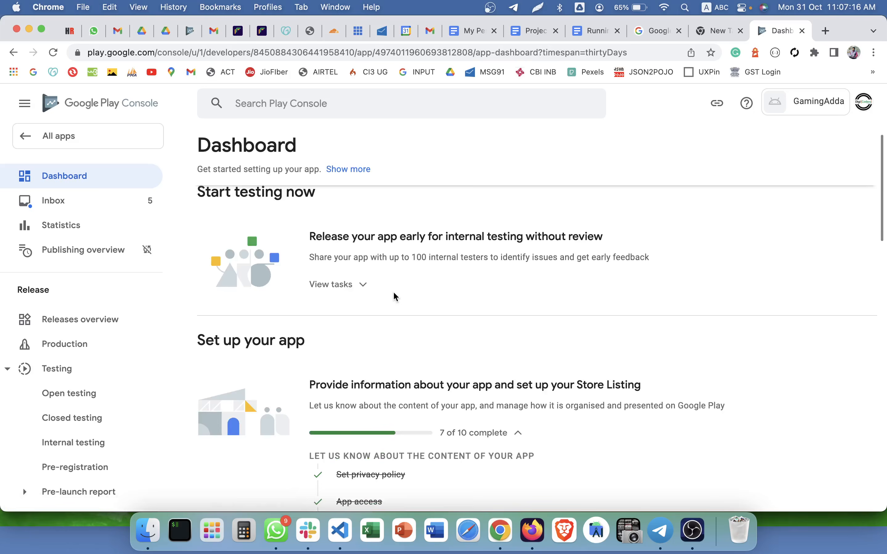
scroll(395, 297, down, 5)
scroll(395, 297, down, 4)
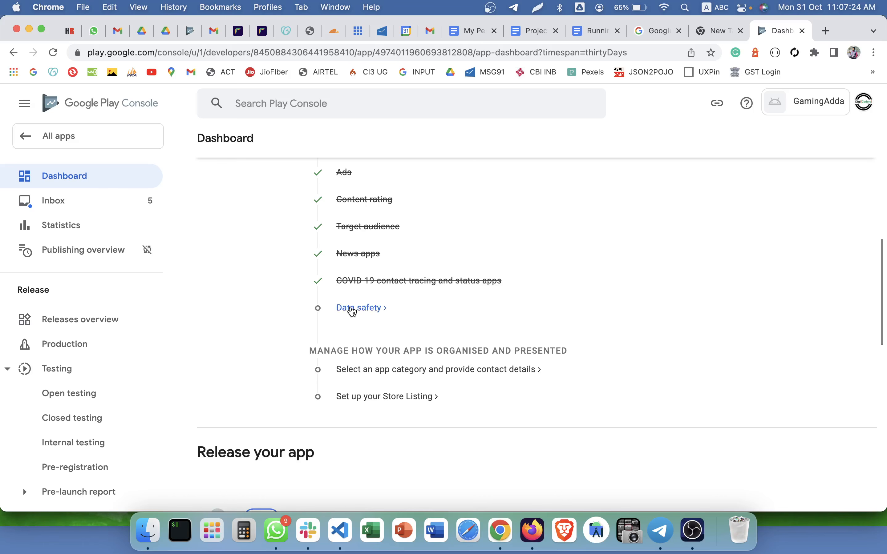
Open the Data safety questionnaire and move past the overview to the data collection question.
click(351, 309)
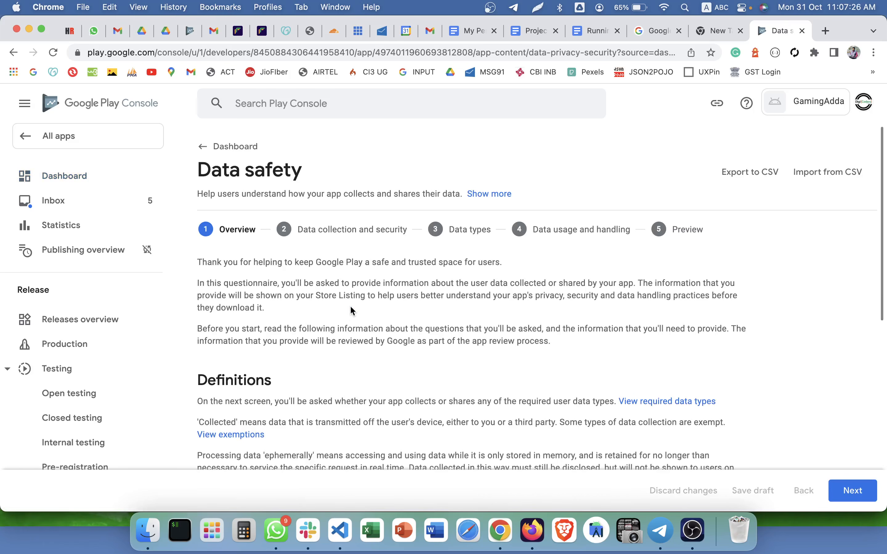
scroll(350, 308, down, 10)
scroll(351, 307, up, 10)
scroll(351, 310, down, 10)
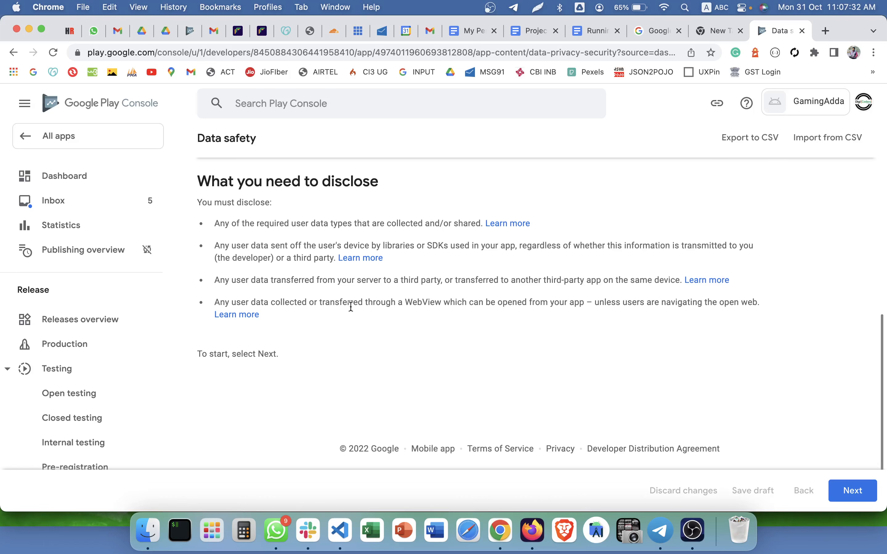
scroll(461, 337, up, 10)
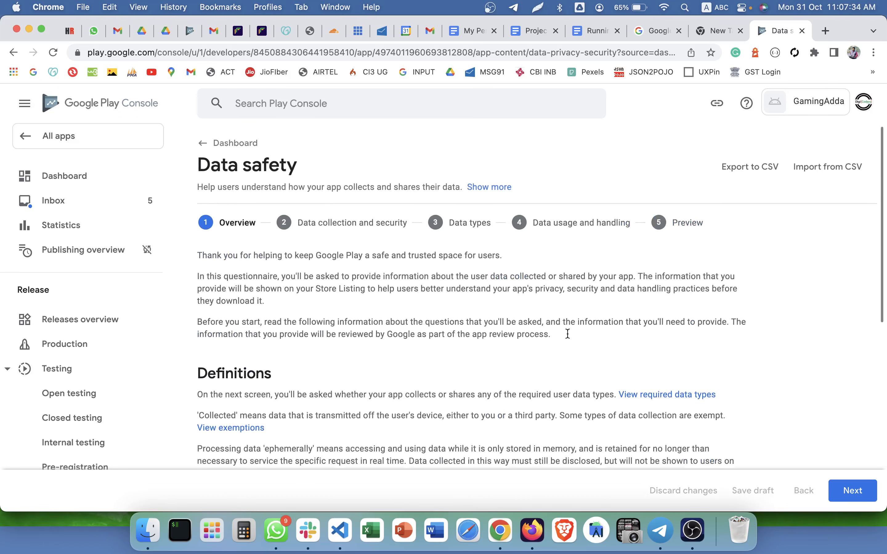
scroll(568, 332, down, 10)
click(851, 491)
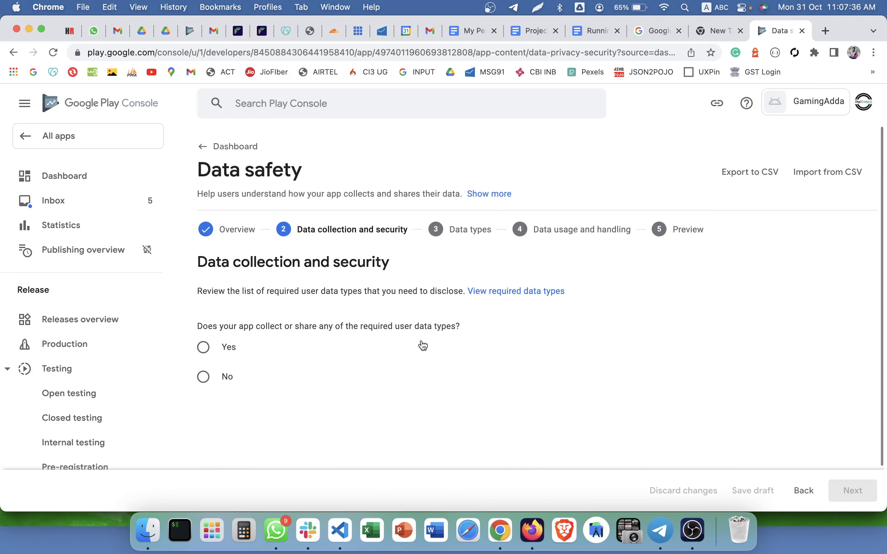
Answer No to collecting or sharing user data and continue to the store listing preview.
drag(201, 279, 476, 287)
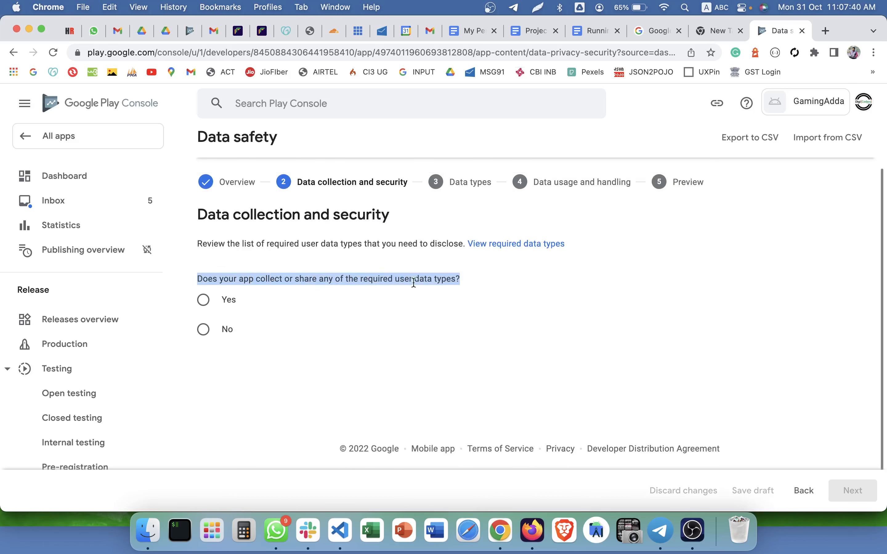
click(203, 330)
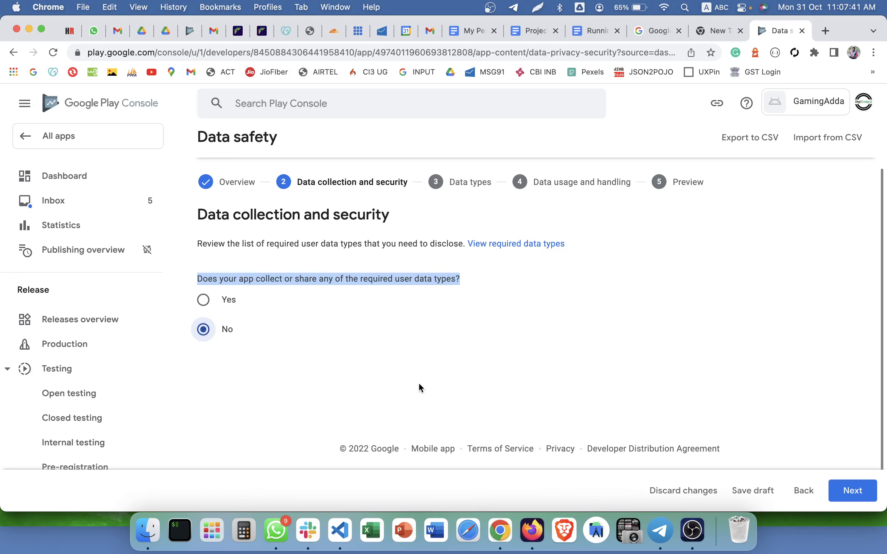
click(854, 491)
scroll(493, 391, down, 5)
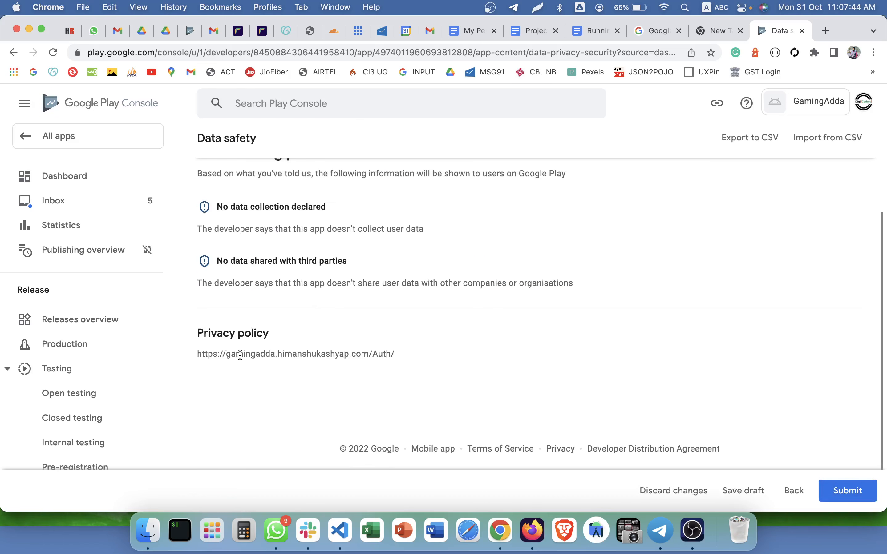
drag(197, 356, 332, 354)
triple_click(405, 354)
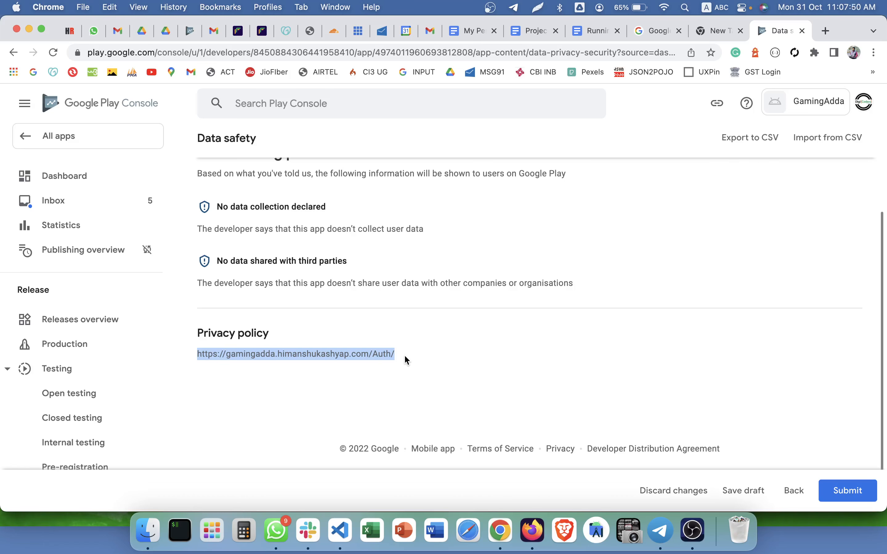
Submit the Data safety form and return to the dashboard.
scroll(405, 357, up, 3)
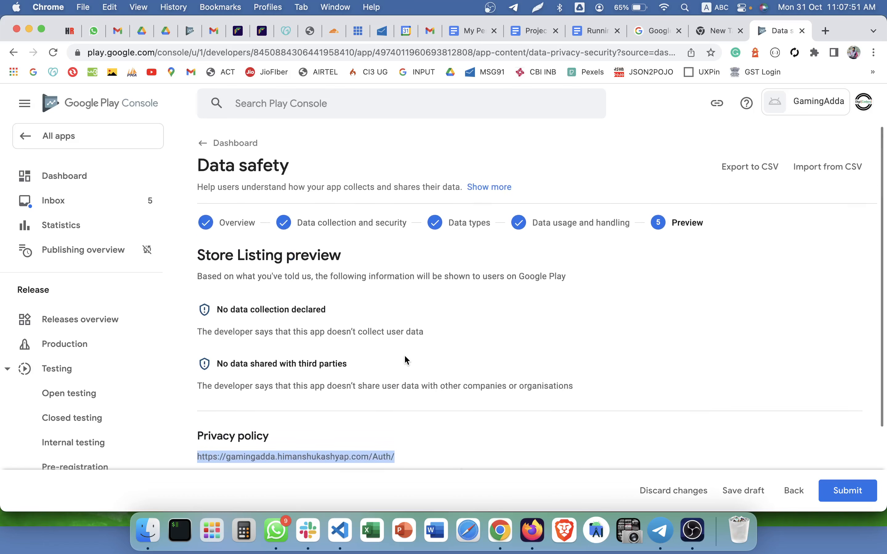
triple_click(282, 170)
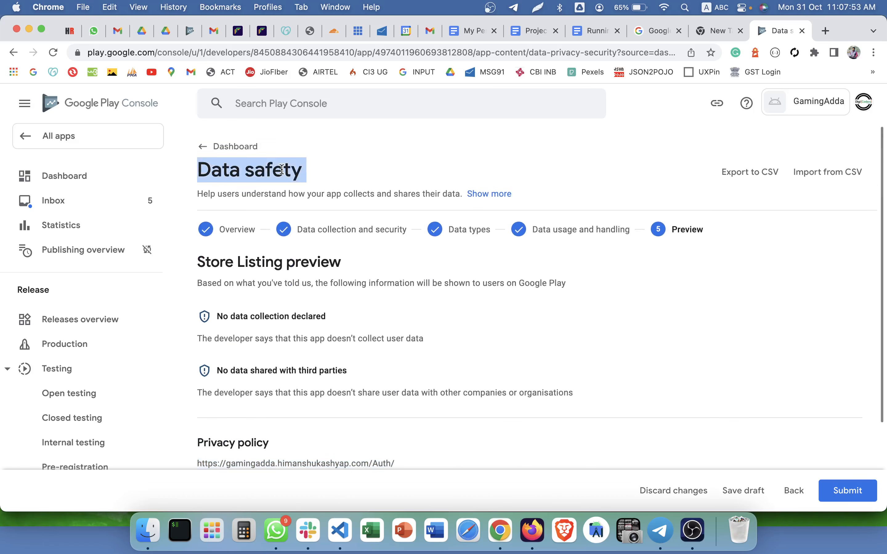
triple_click(226, 170)
scroll(301, 181, down, 3)
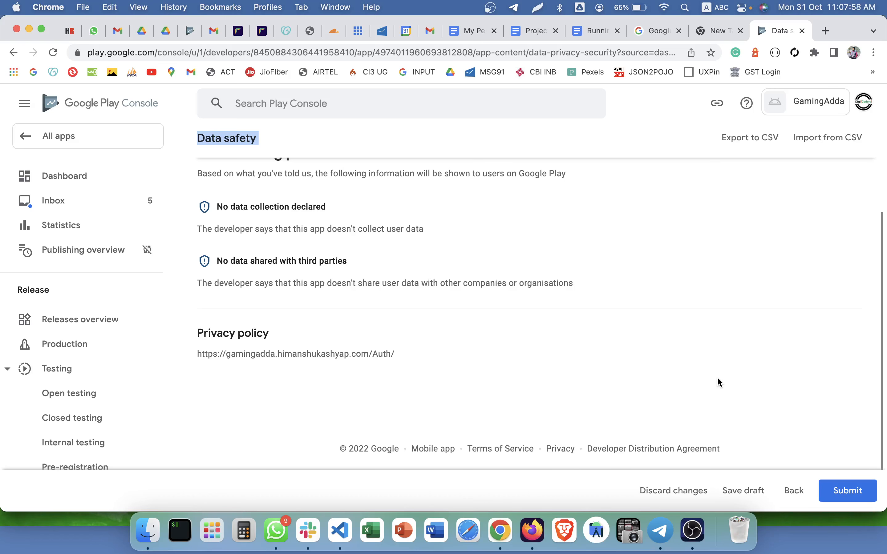
click(850, 489)
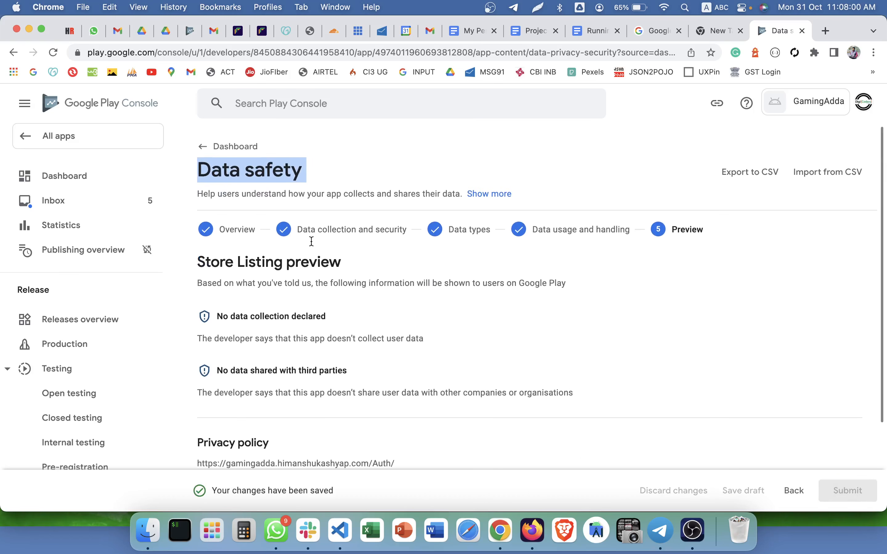
click(108, 174)
scroll(322, 333, down, 5)
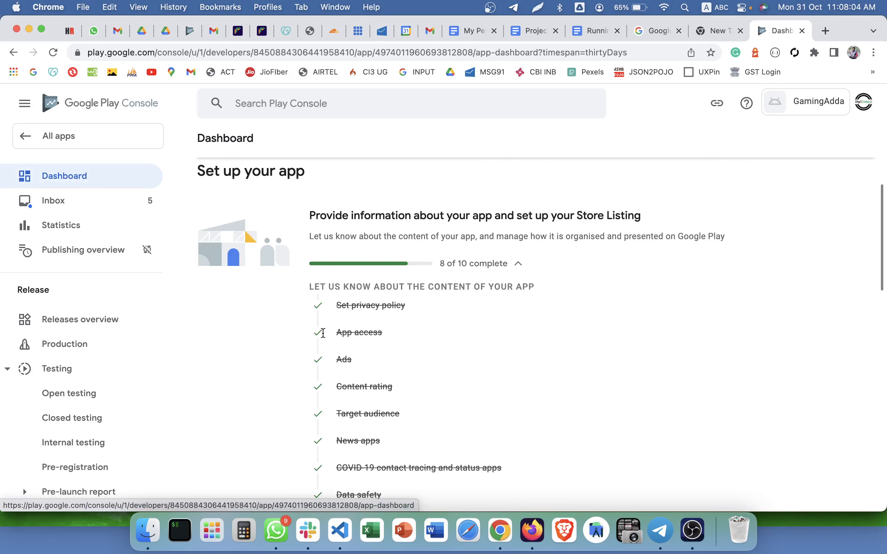
scroll(322, 334, down, 4)
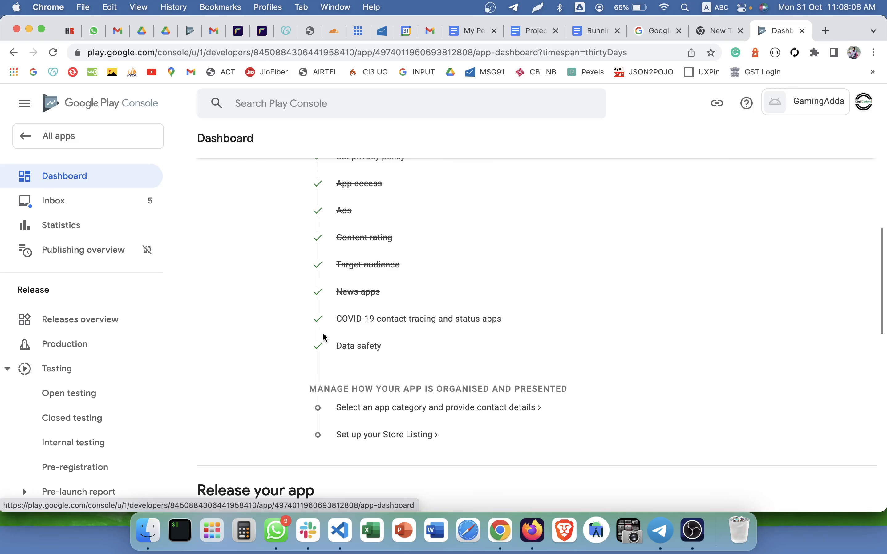
scroll(325, 336, down, 3)
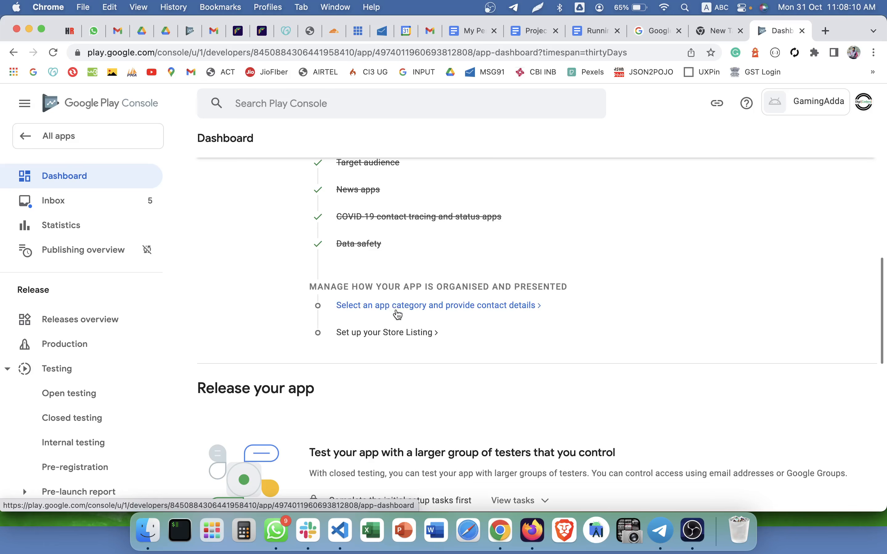
Set the store listing type to App with category Entertainment.
click(387, 314)
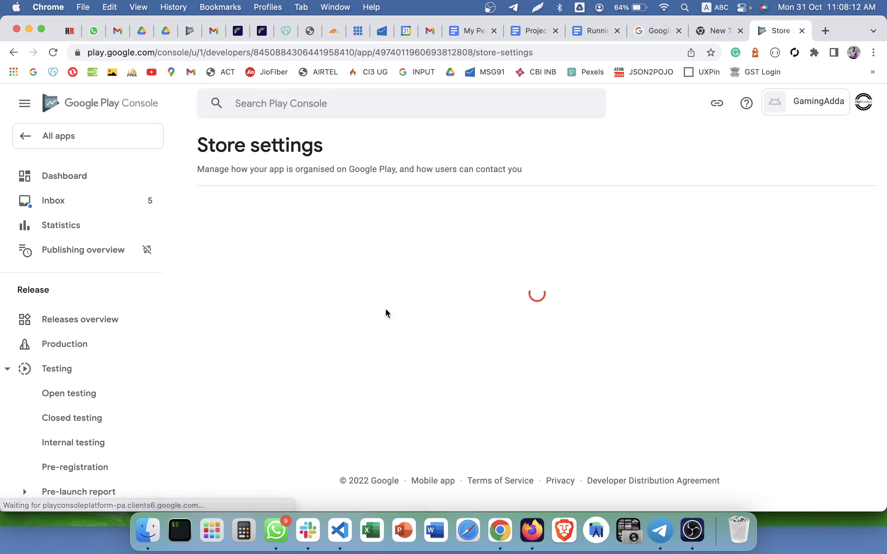
scroll(391, 297, down, 2)
click(412, 235)
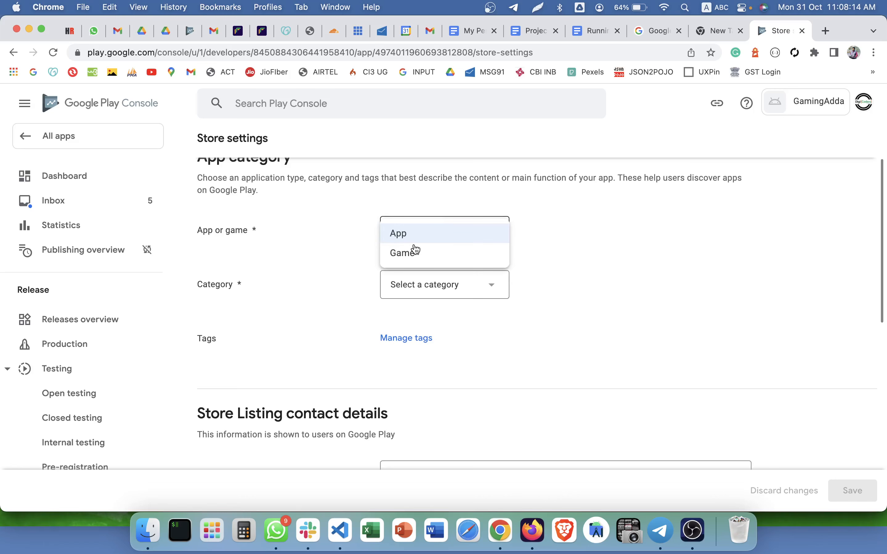
click(417, 243)
scroll(416, 241, down, 1)
click(409, 256)
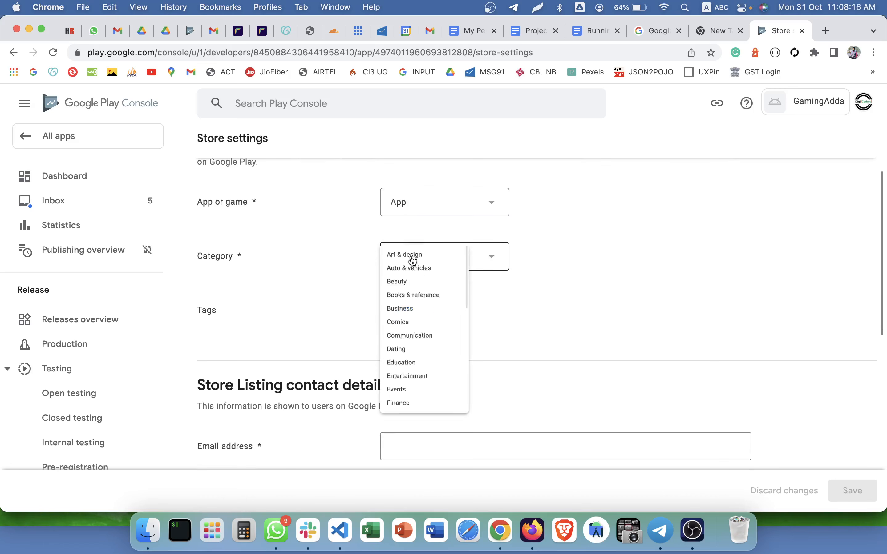
scroll(412, 259, down, 1)
scroll(414, 293, down, 3)
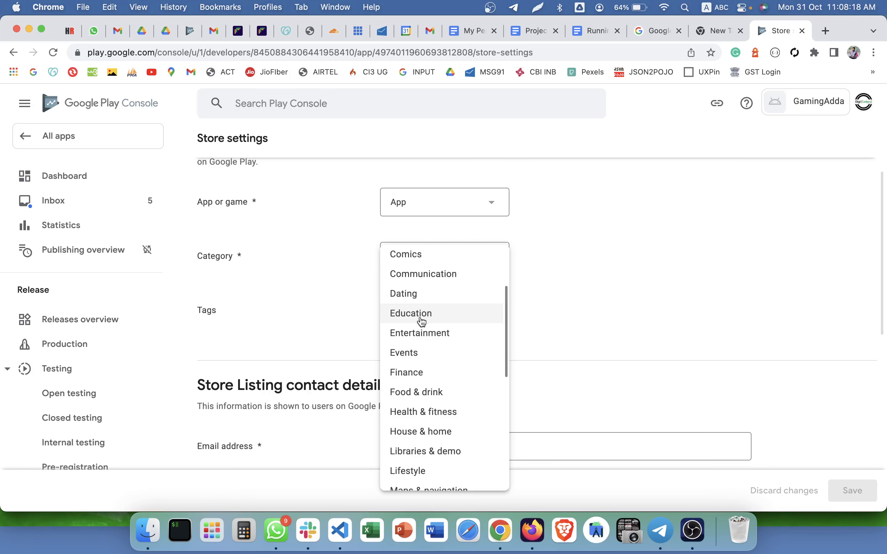
click(420, 334)
Enter the contact e-mail and paste the website URL copied from the other browser.
scroll(378, 306, down, 7)
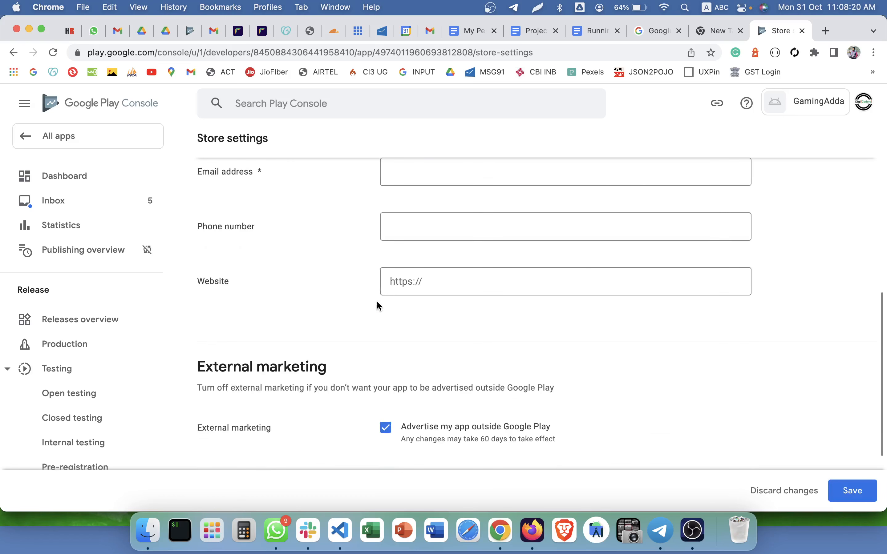
click(384, 209)
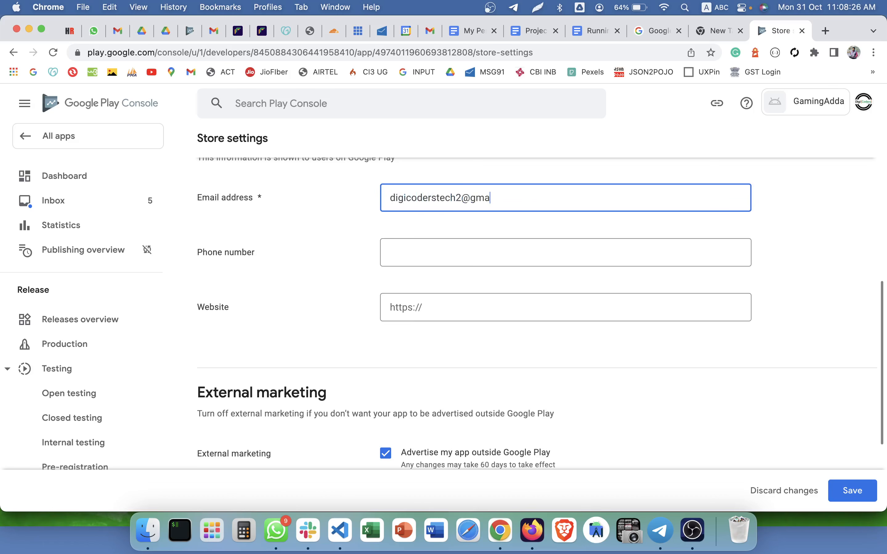
key(Tab)
key(super+Tab)
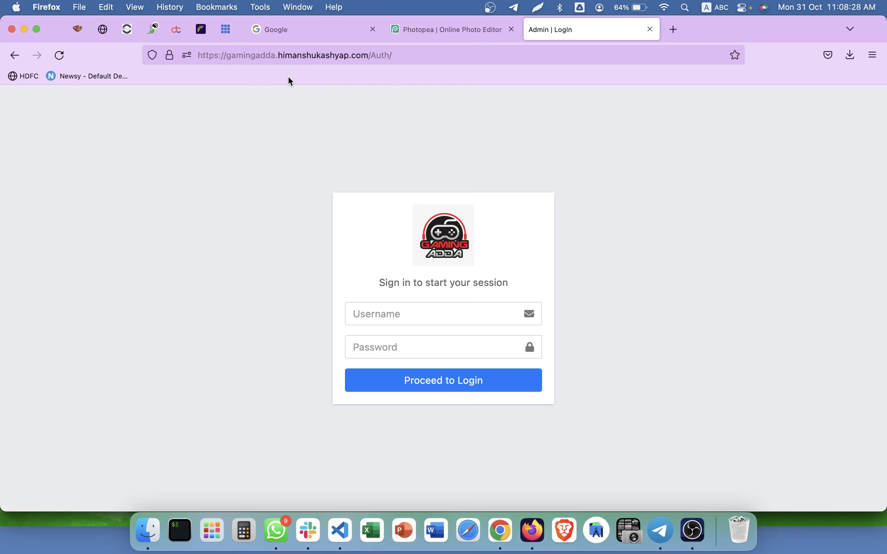
click(278, 55)
key(super+c)
key(super+Tab)
click(392, 306)
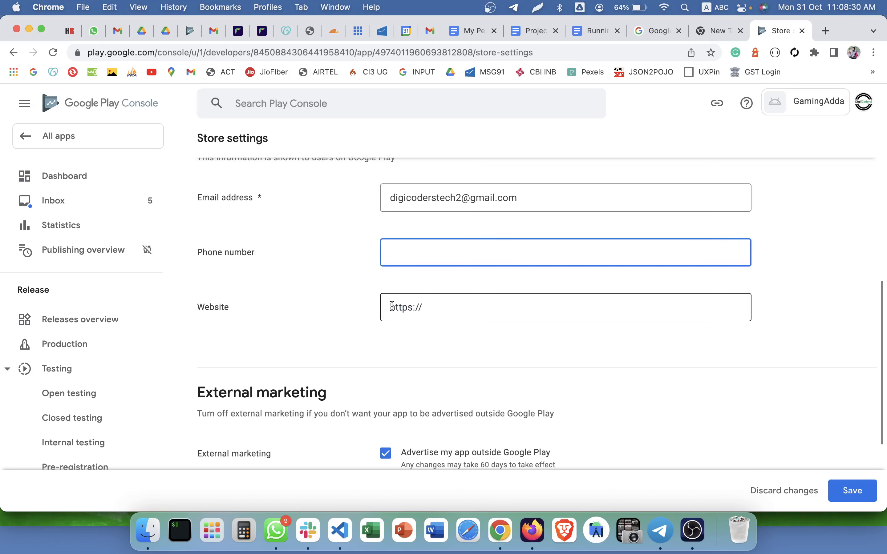
key(super+v)
Save the store settings and return to the dashboard.
scroll(405, 370, down, 3)
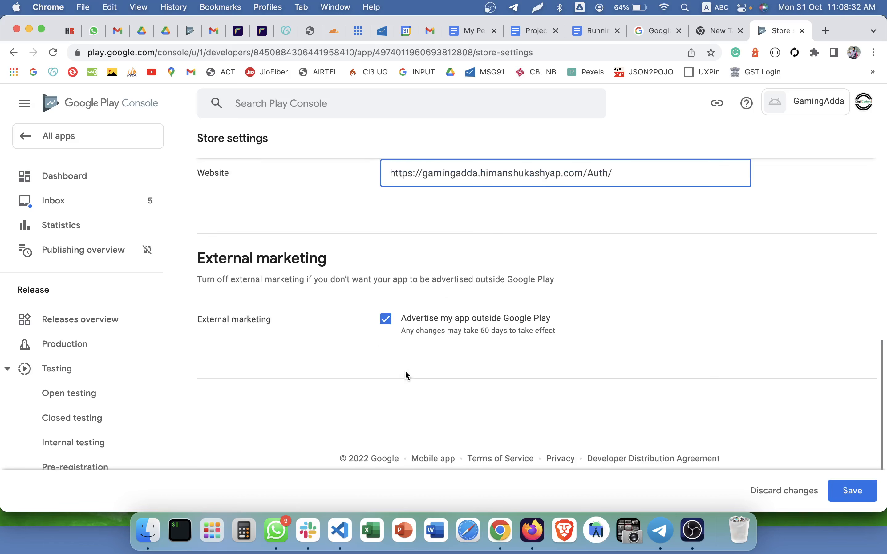
scroll(699, 362, up, 10)
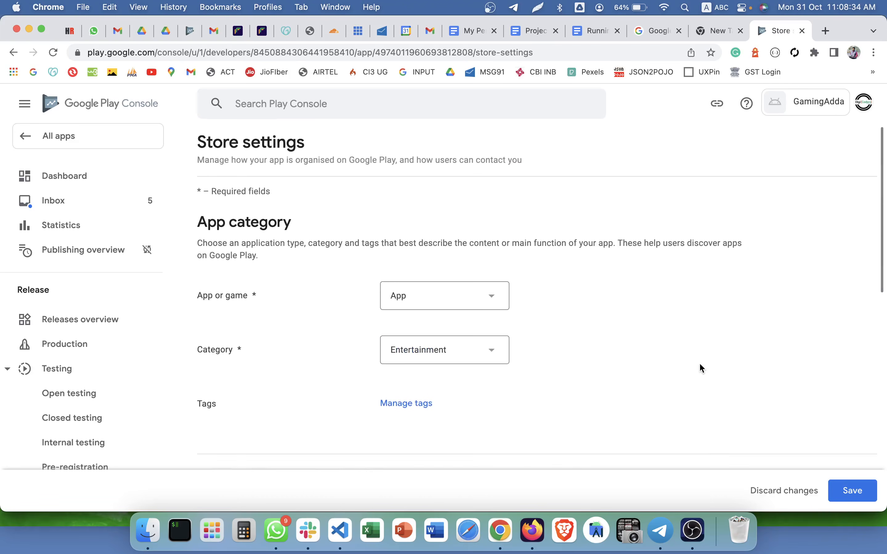
scroll(699, 362, down, 10)
click(852, 490)
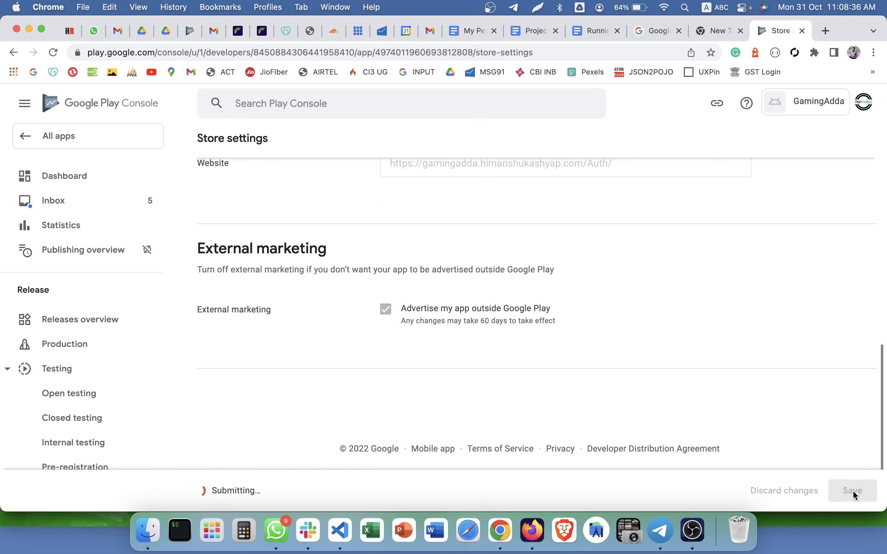
scroll(502, 316, up, 10)
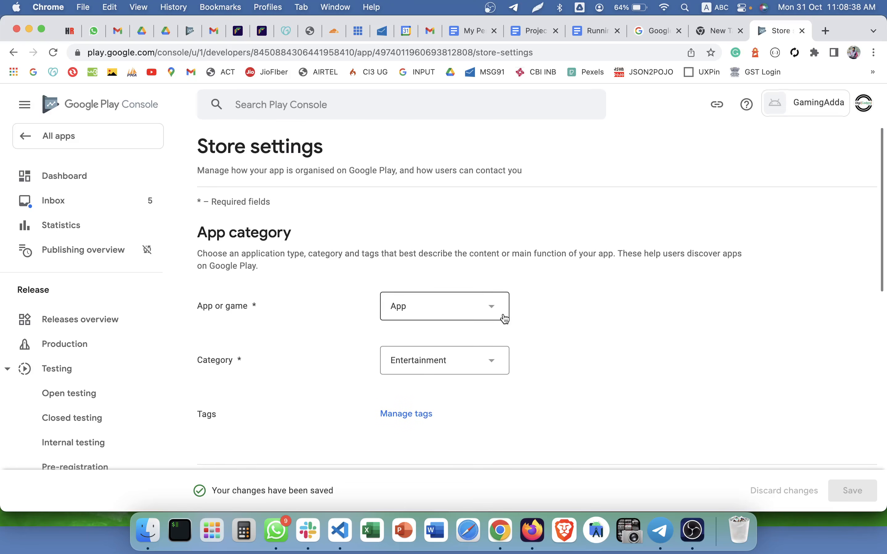
scroll(503, 315, down, 10)
scroll(502, 315, up, 10)
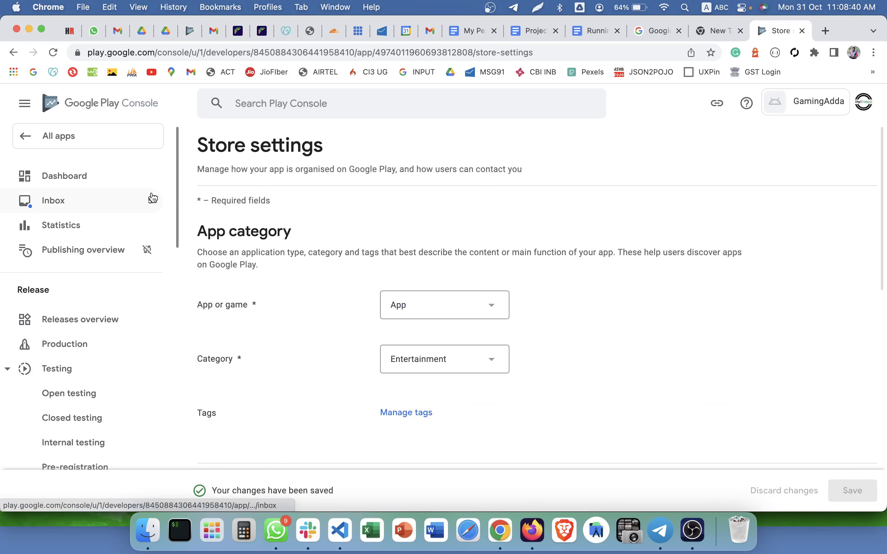
click(121, 179)
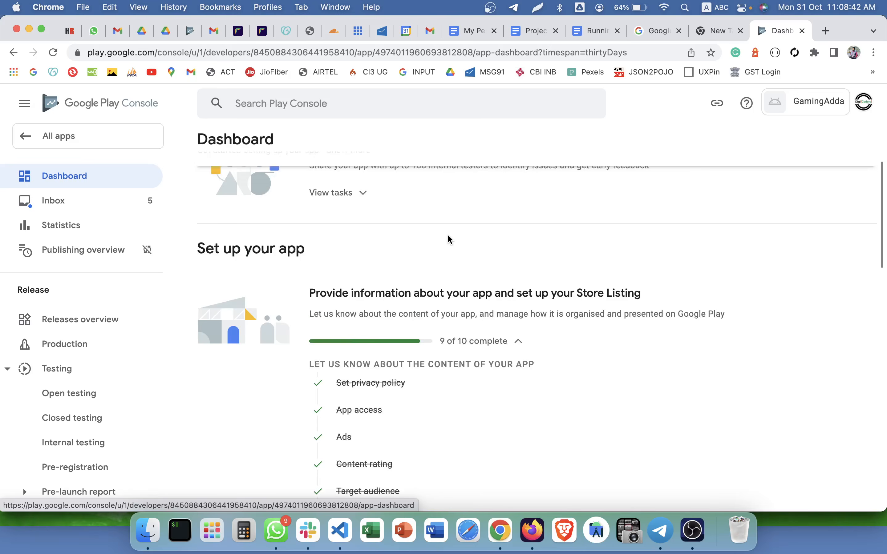
Open the main store listing setup and copy the app name GamingAdda.
scroll(449, 240, down, 10)
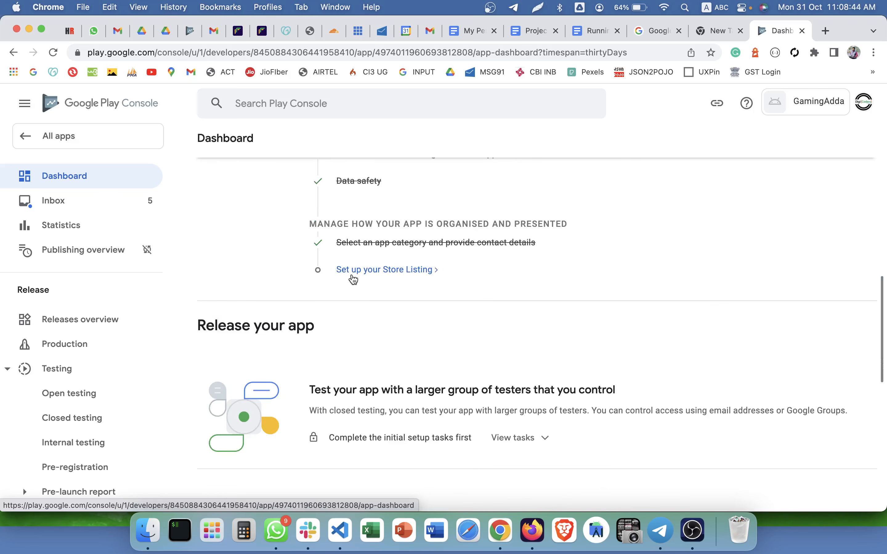
click(376, 271)
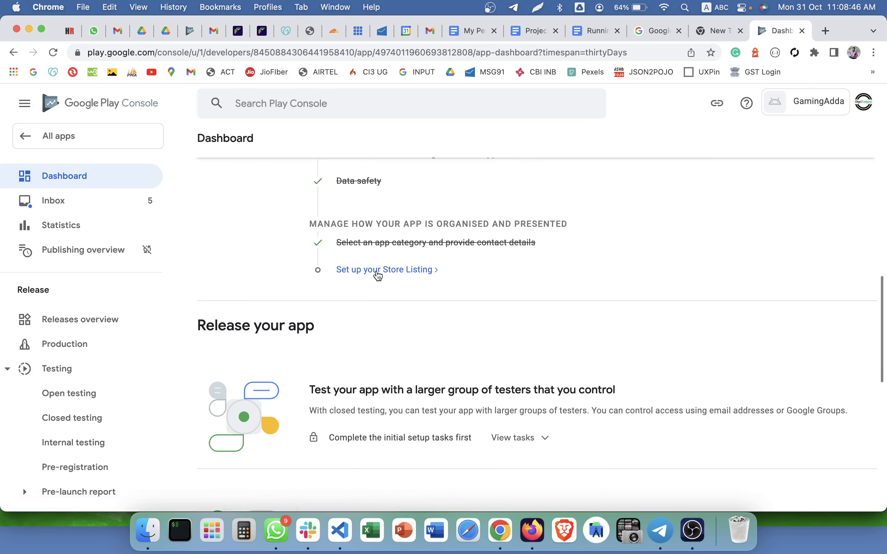
scroll(376, 271, down, 2)
scroll(376, 261, up, 1)
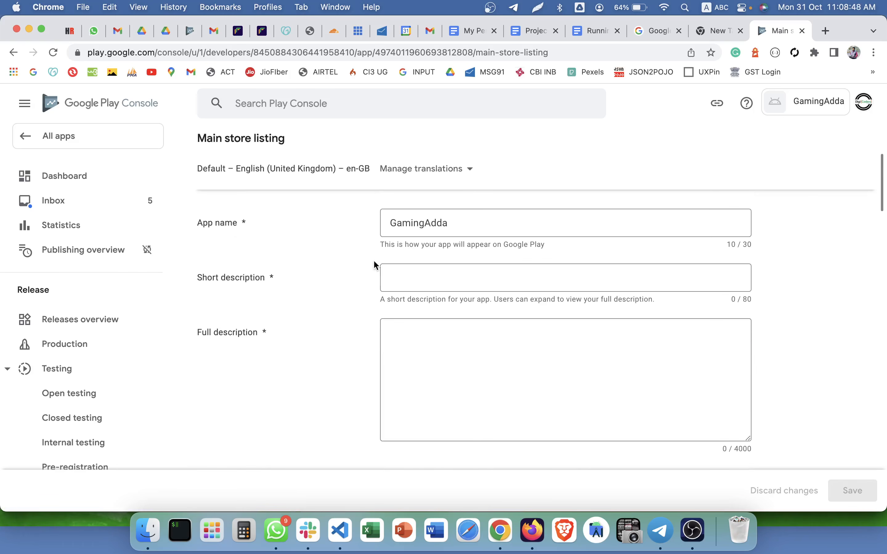
click(234, 228)
key(super+a)
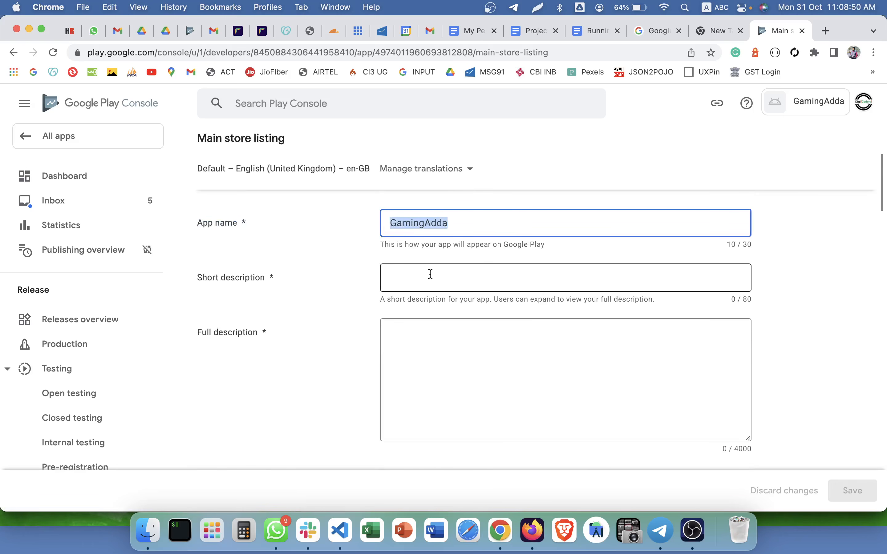
key(super+c)
click(412, 221)
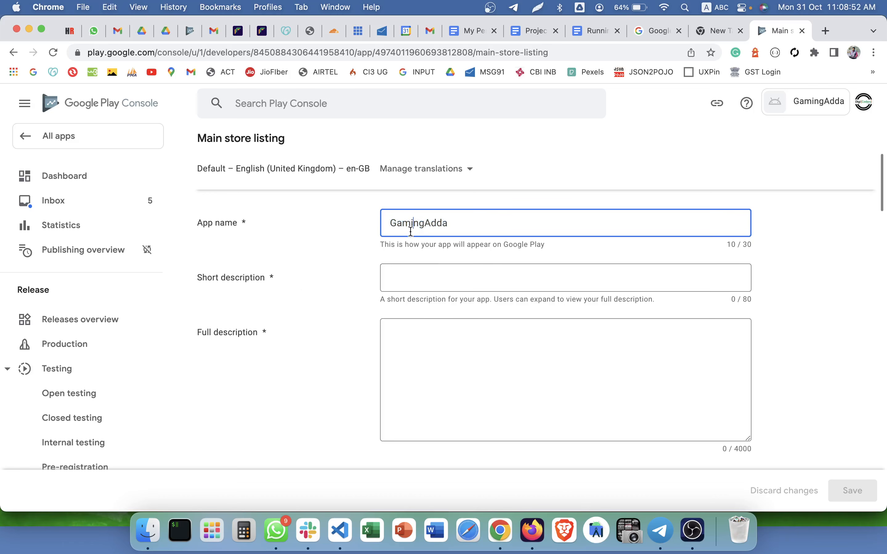
triple_click(255, 277)
Set the short description to 'GamingAdda is a platform where you can play multiple games.'.
click(399, 289)
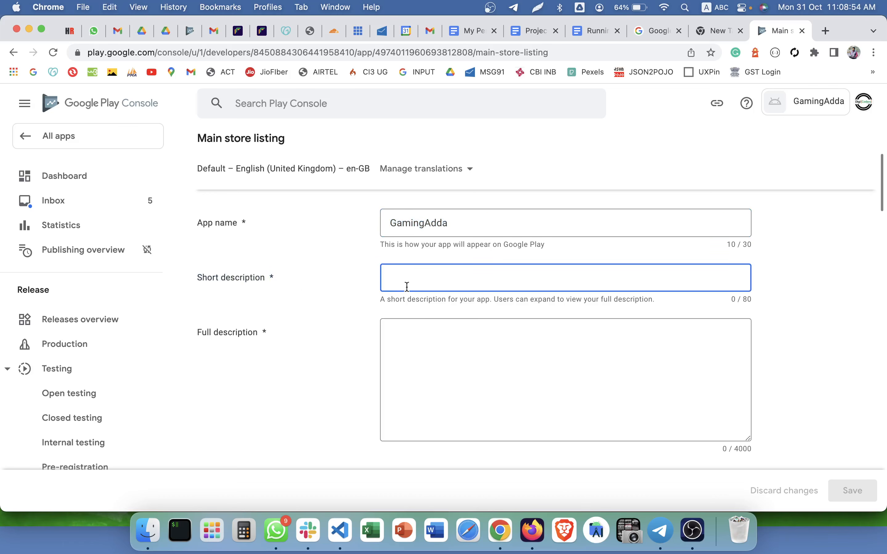
text(Gam)
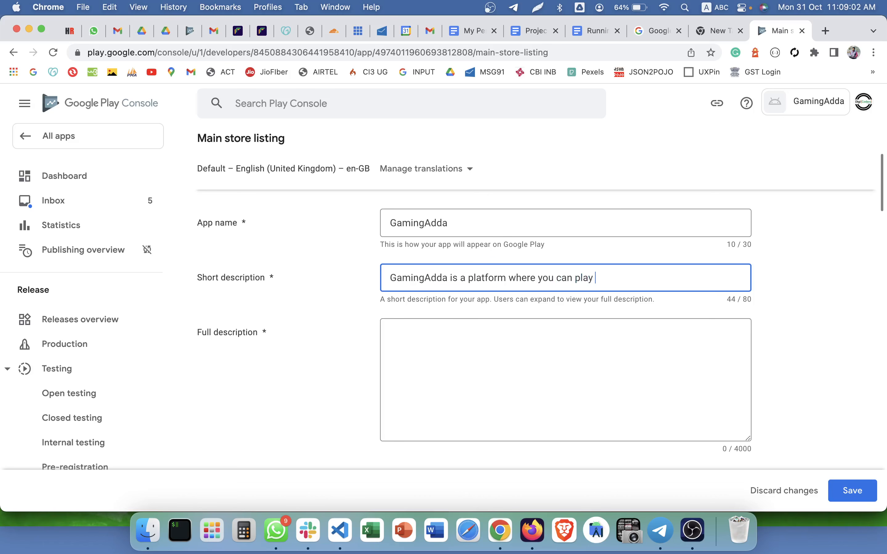
text(ltoiple games.)
scroll(398, 356, down, 1)
Begin the full description with 'GamingAdda is a platform where anyone can…' about free games anytime.
click(448, 308)
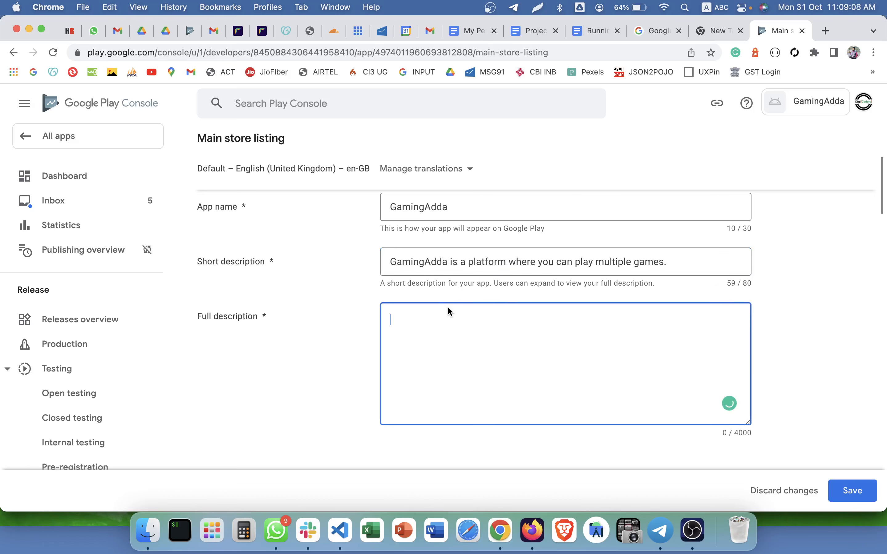
text(Game)
text(ngAdda)
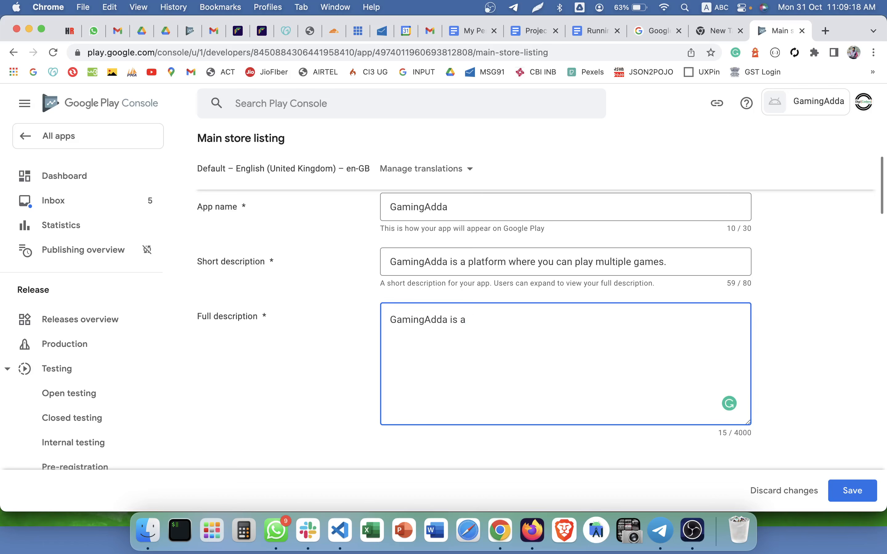
text(is a platform where anyone can enjoy multp)
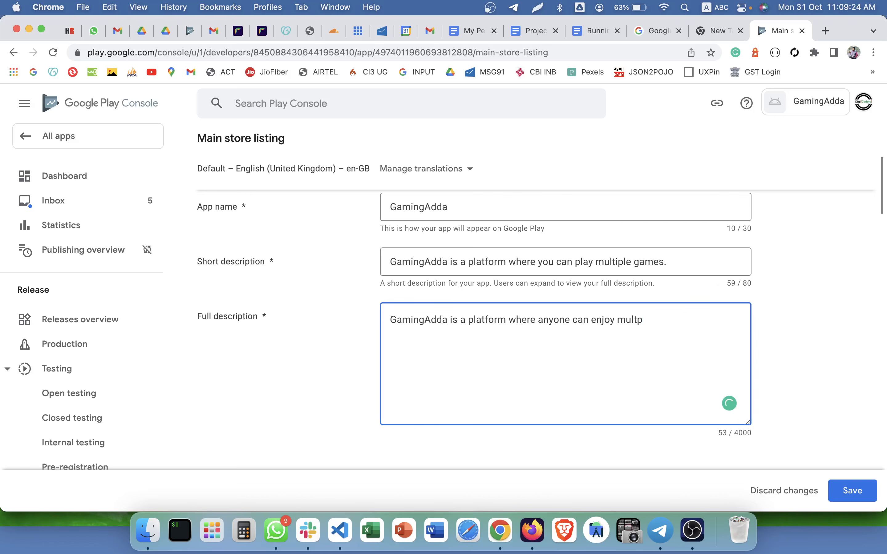
key(BackSpace)
key(BackSpace)
key(BackSpace)
key(BackSpace)
text(iple free games anytime, anywhere.)
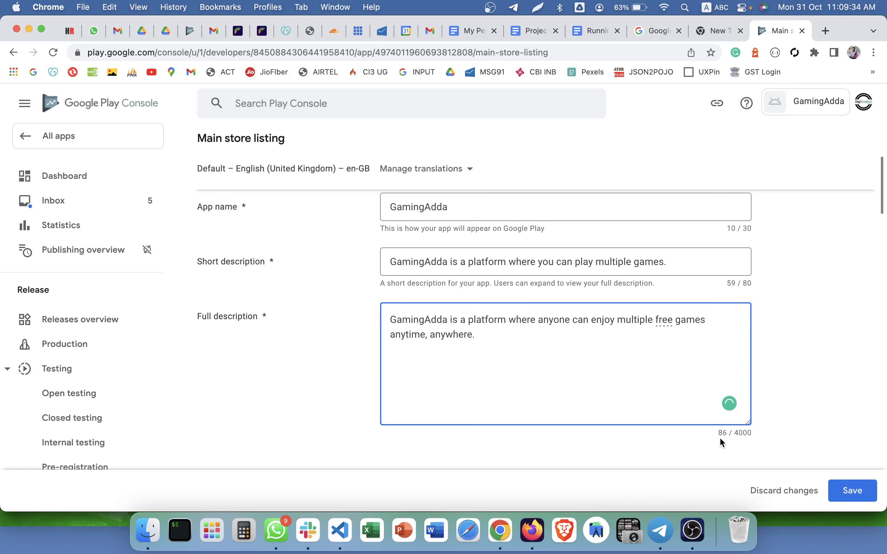
Scroll to the Graphics section and place the GamingAdda store assets folder beside the browser.
scroll(720, 439, down, 10)
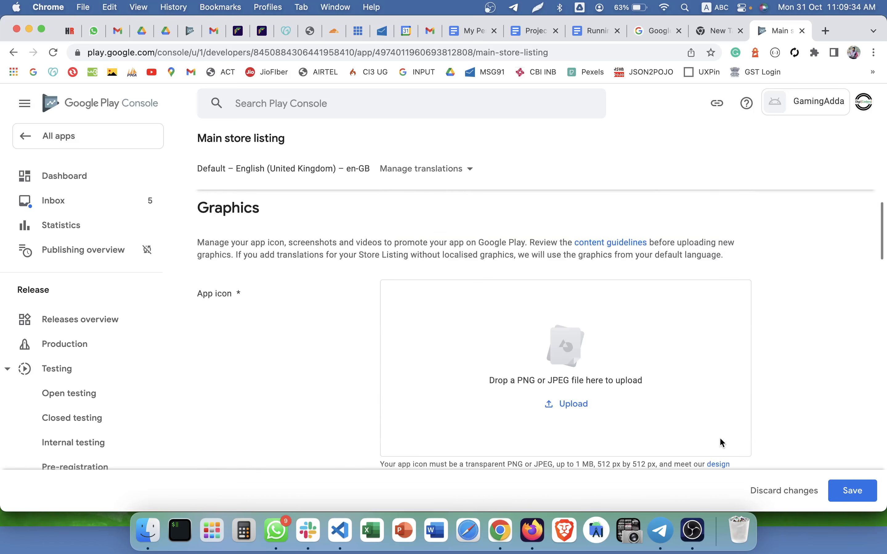
scroll(266, 245, up, 2)
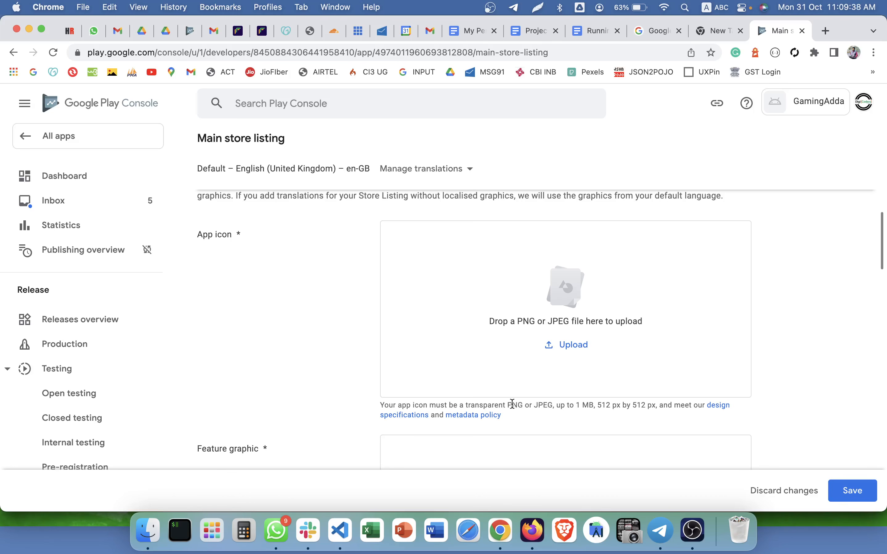
drag(512, 404, 649, 404)
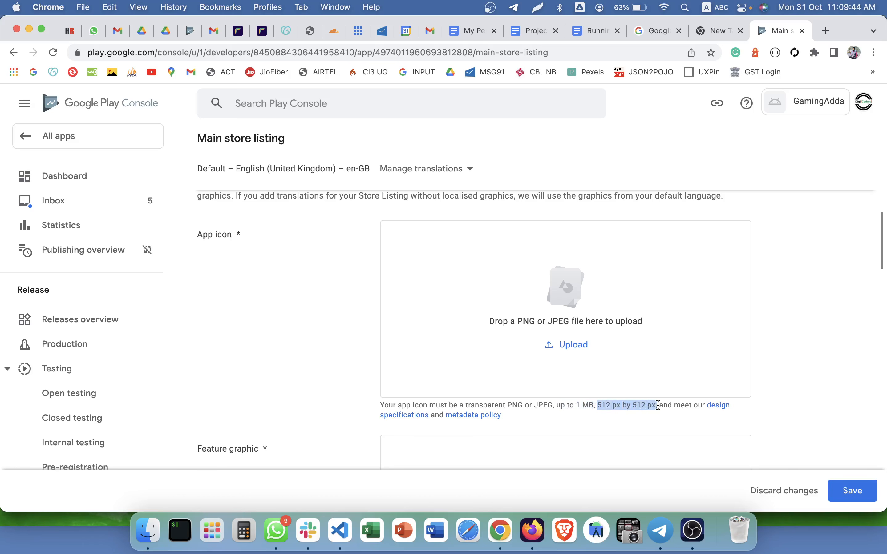
click(657, 405)
click(149, 531)
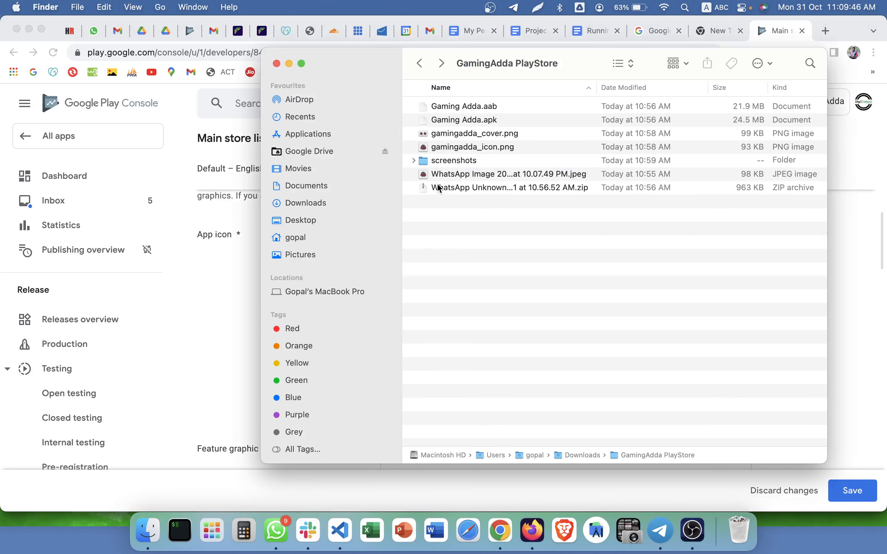
drag(493, 80, 283, 91)
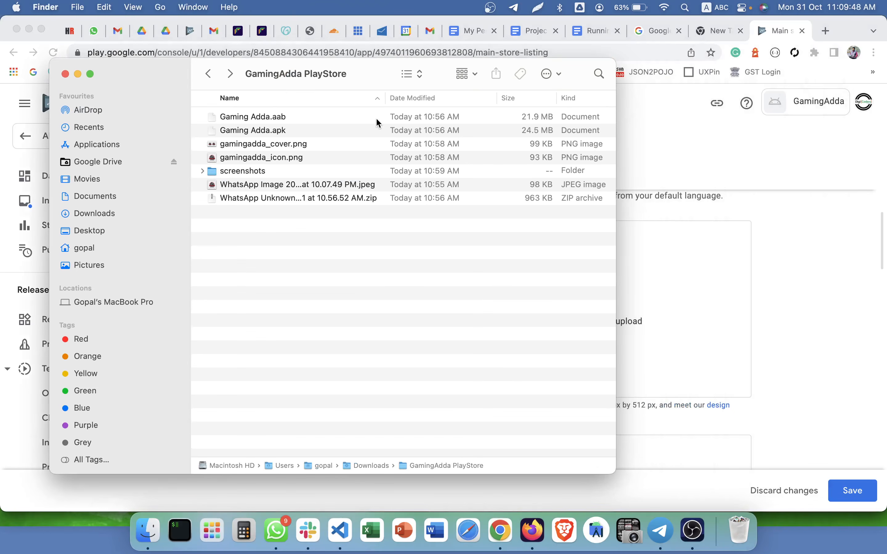
click(376, 120)
drag(377, 73, 330, 72)
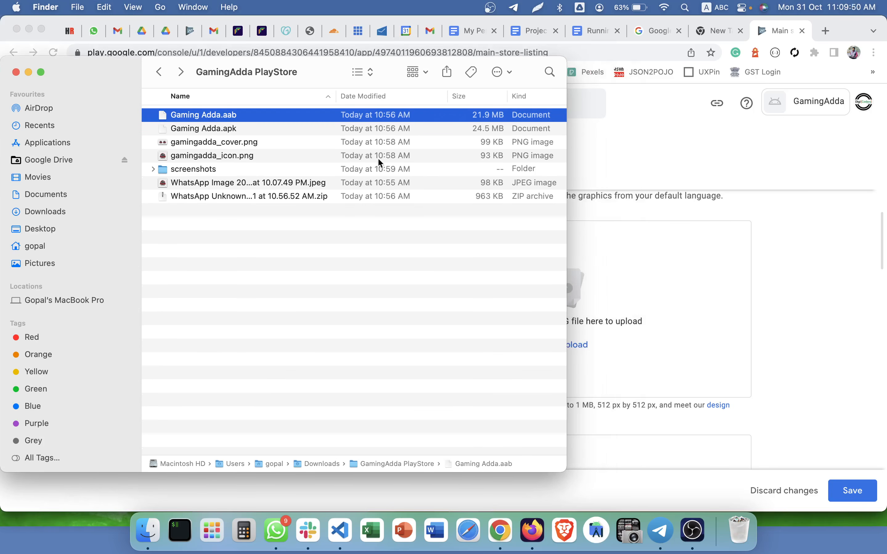
click(237, 227)
Drag gamingadda_icon.png onto the App icon drop zone.
drag(220, 158, 636, 278)
scroll(792, 309, down, 1)
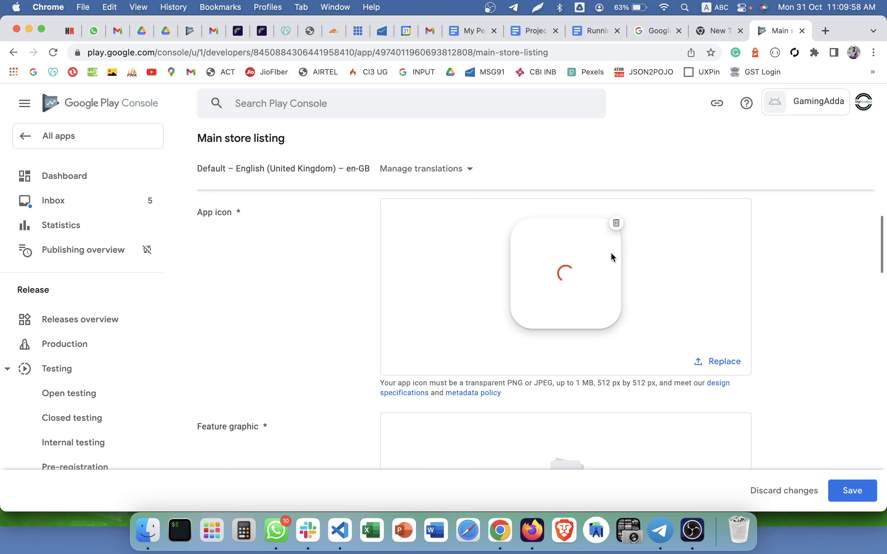
scroll(769, 292, down, 7)
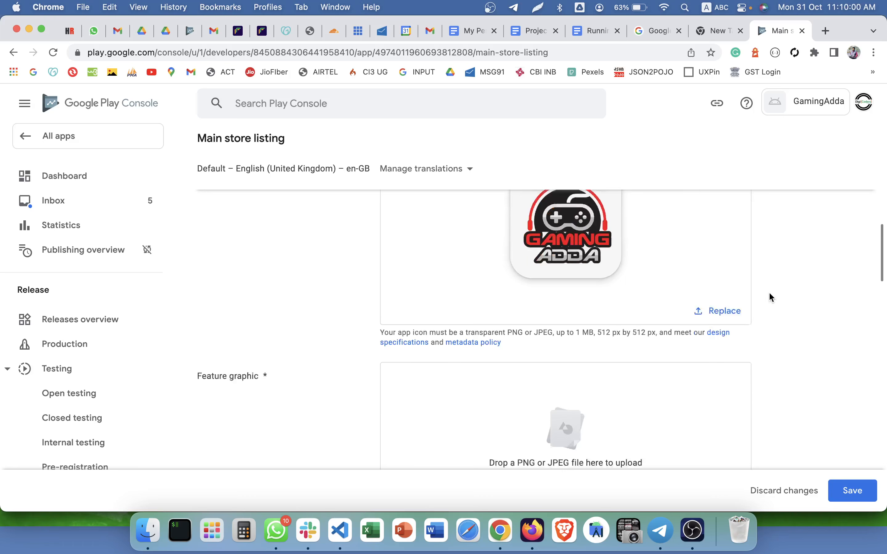
scroll(271, 242, up, 1)
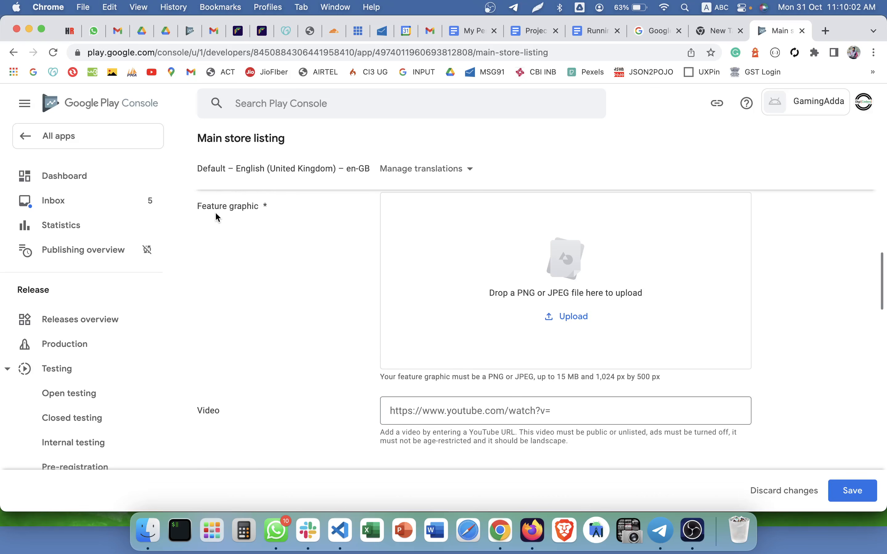
triple_click(216, 216)
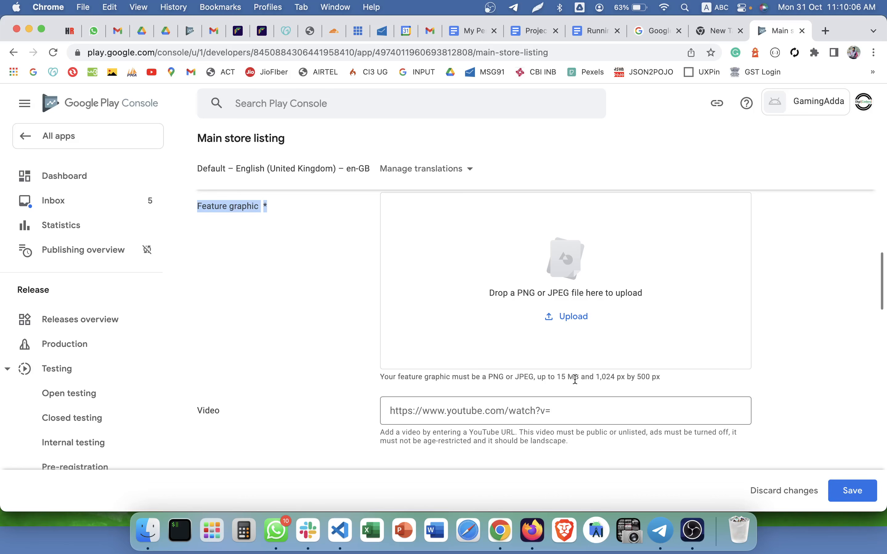
Drag gamingadda_cover.png from the assets folder onto the Feature graphic drop zone.
click(594, 379)
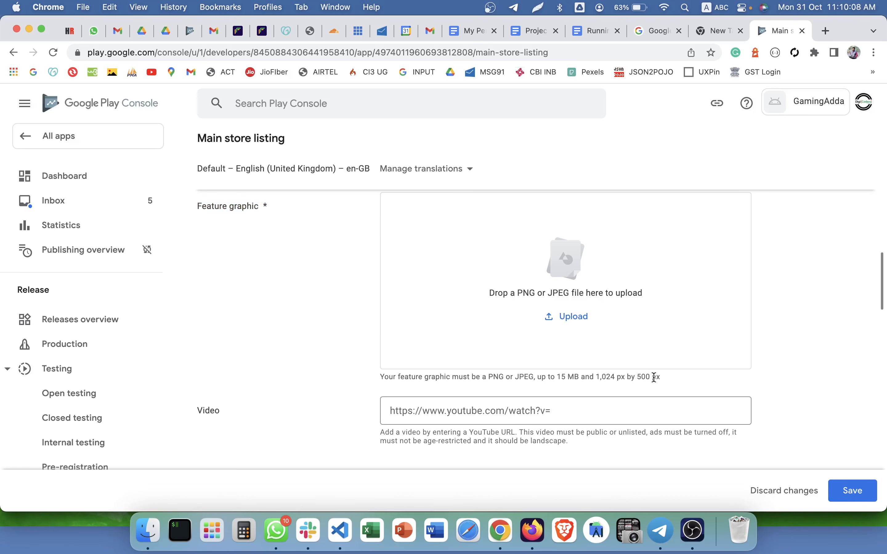
scroll(654, 377, up, 1)
click(148, 531)
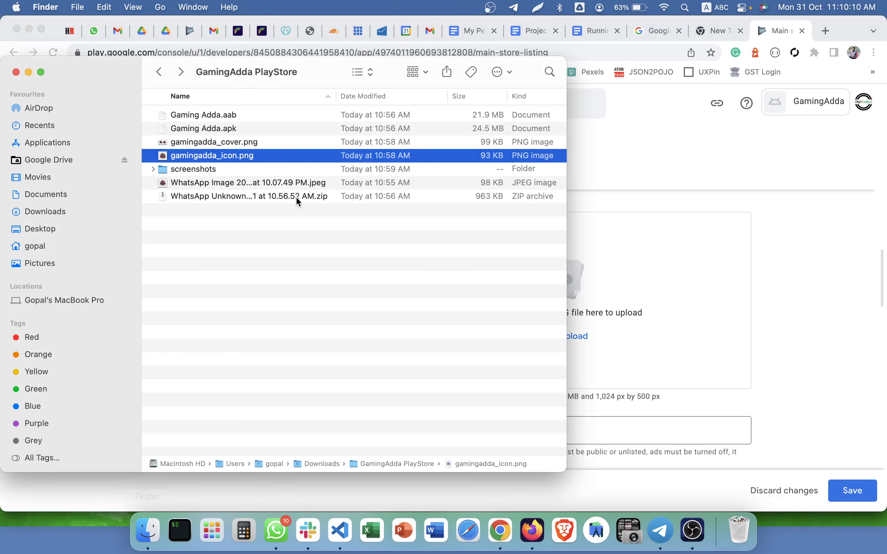
click(268, 141)
drag(268, 141, 700, 264)
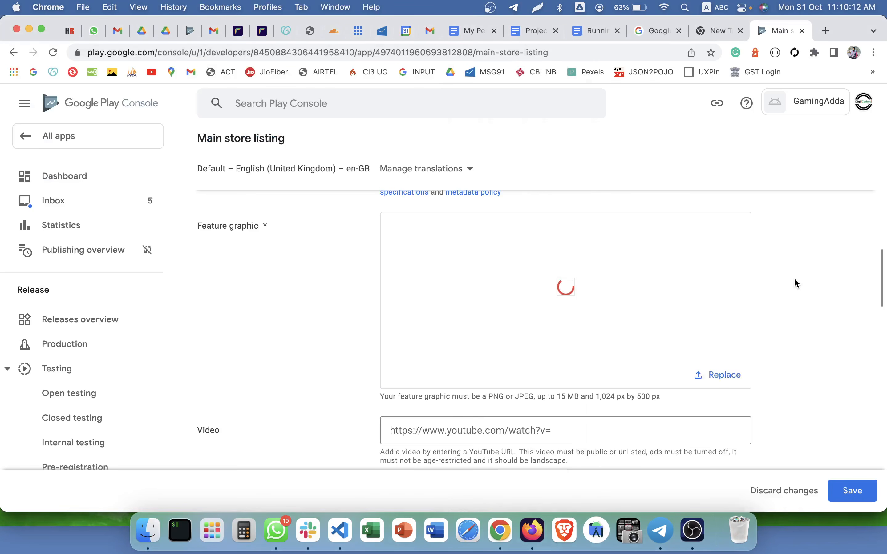
scroll(795, 279, up, 1)
triple_click(231, 241)
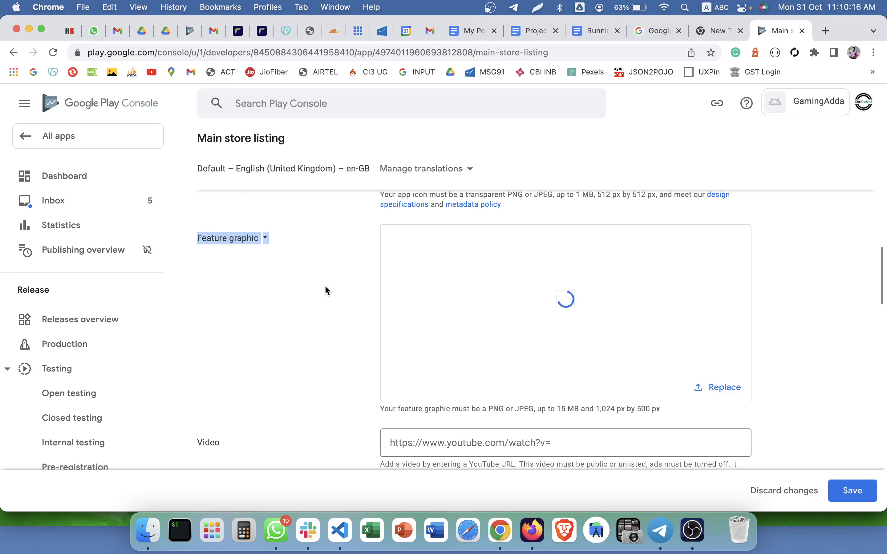
scroll(326, 287, down, 10)
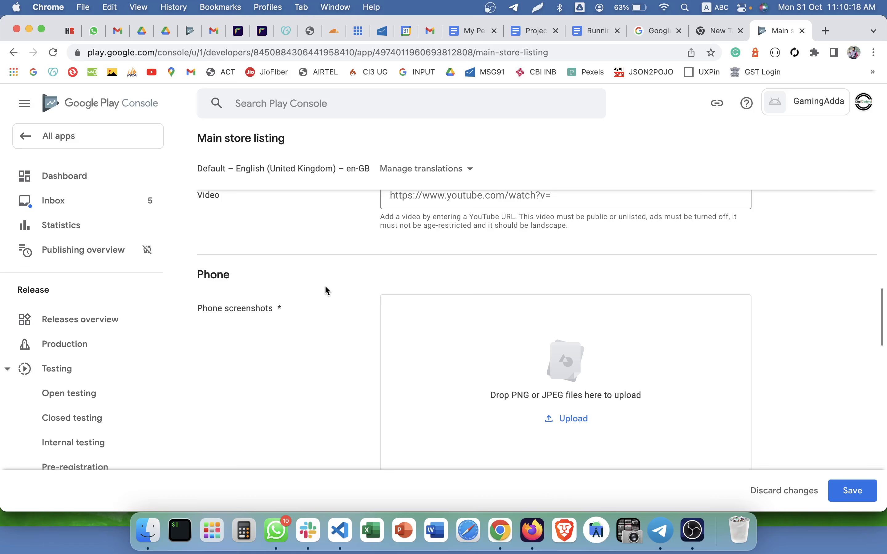
scroll(327, 290, up, 5)
click(440, 291)
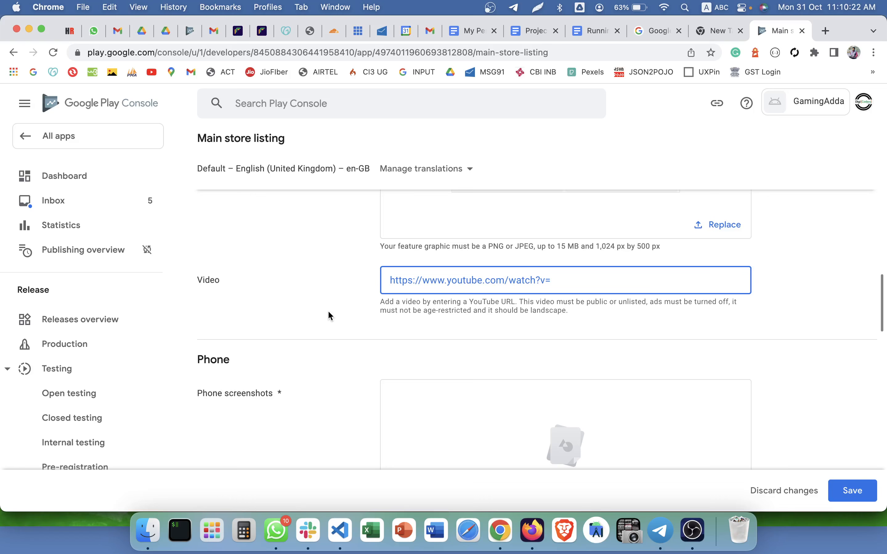
scroll(329, 315, down, 5)
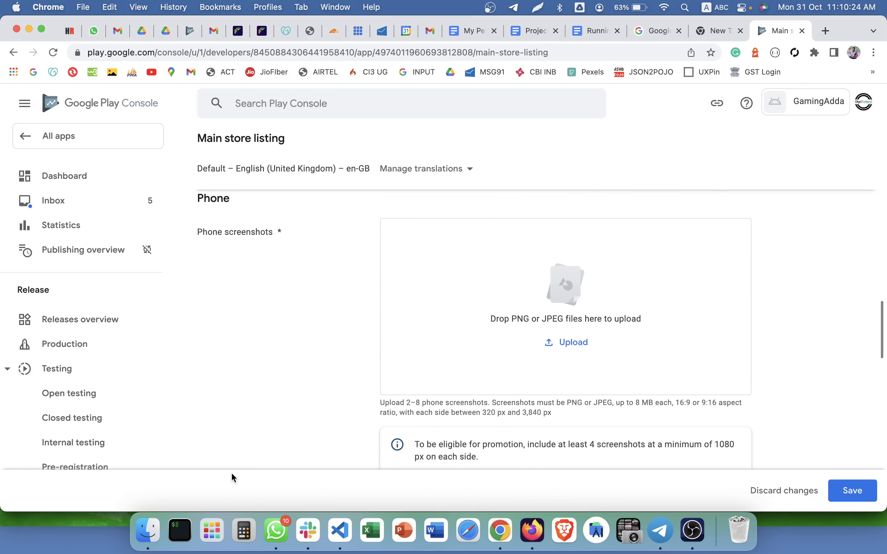
Upload all eight screenshot images from the store assets folder as phone screenshots.
click(148, 531)
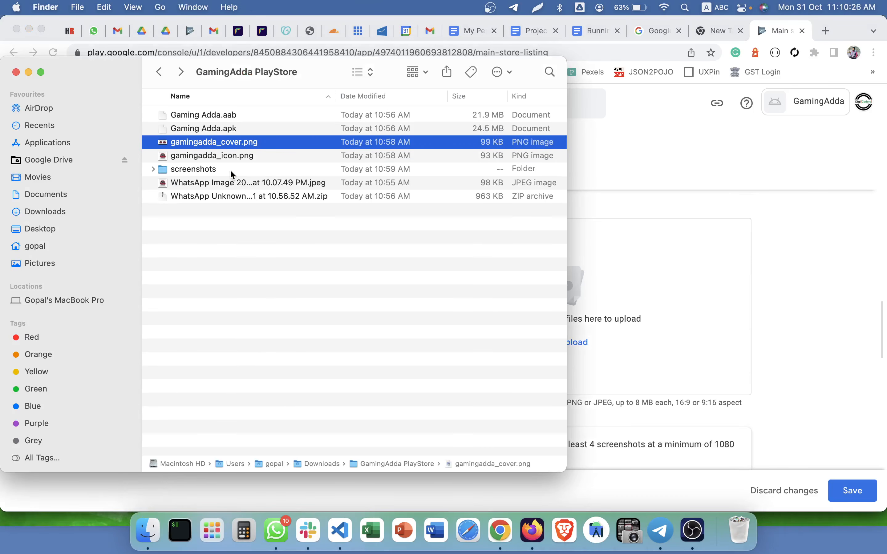
double_click(232, 173)
drag(270, 265, 276, 104)
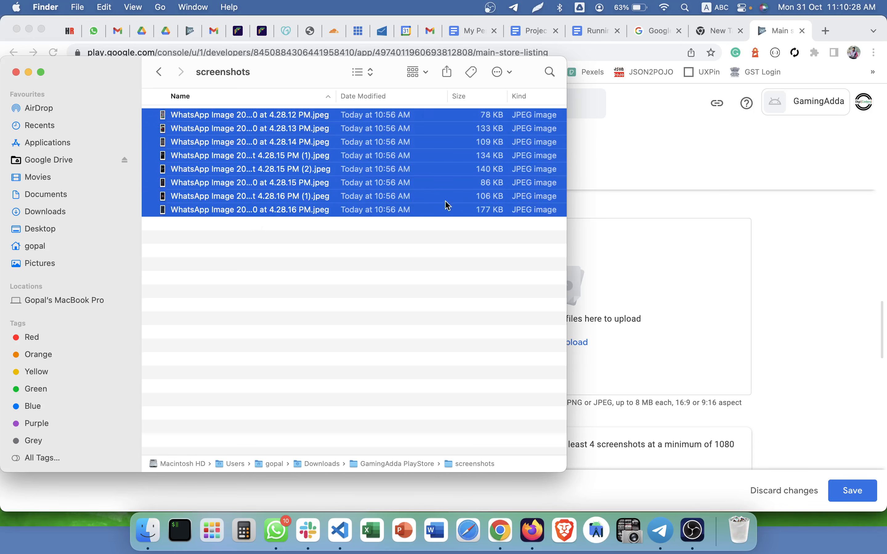
click(722, 416)
drag(676, 404, 717, 402)
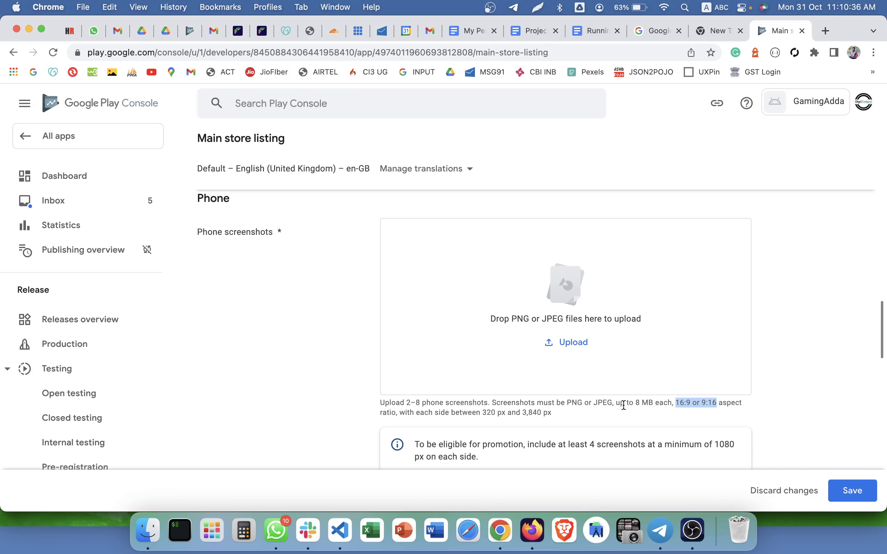
drag(607, 403, 399, 405)
key(super+Tab)
key(super+Tab)
key(super+Tab)
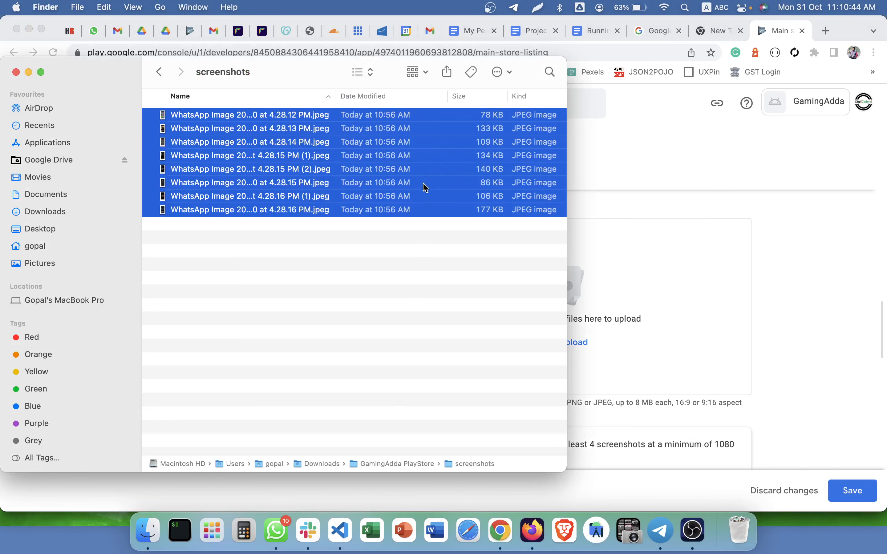
drag(425, 187, 637, 283)
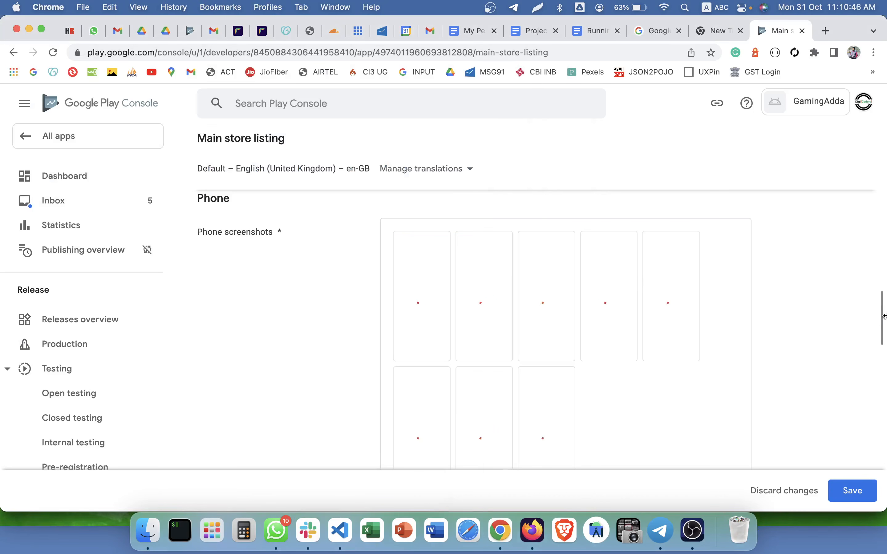
scroll(848, 307, down, 1)
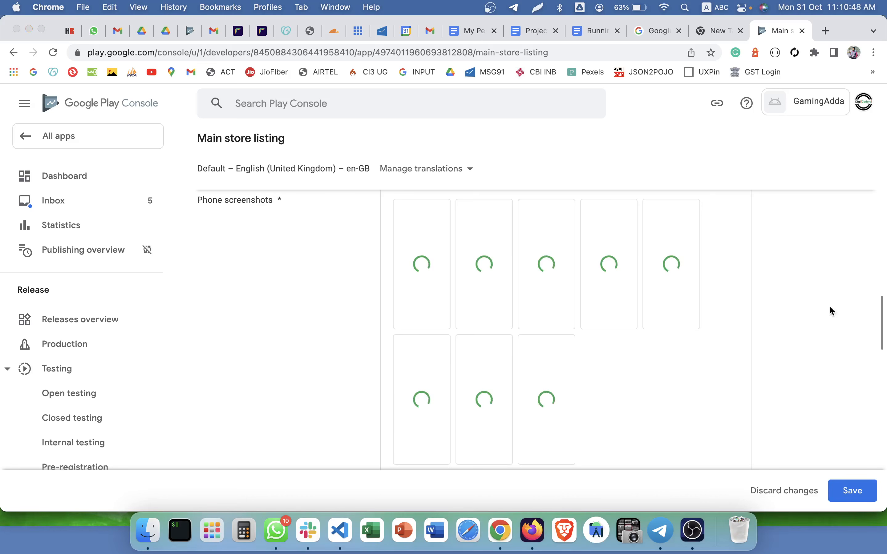
key(super+Tab)
click(788, 300)
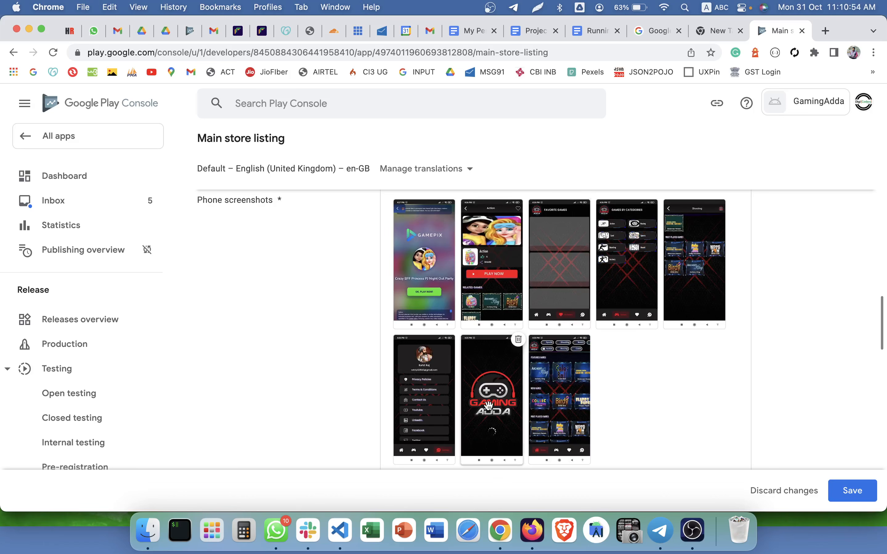
Put the logo screenshot first, delete Gamepix promo, Action screen and Favorite Games, and place home second.
drag(488, 404, 454, 255)
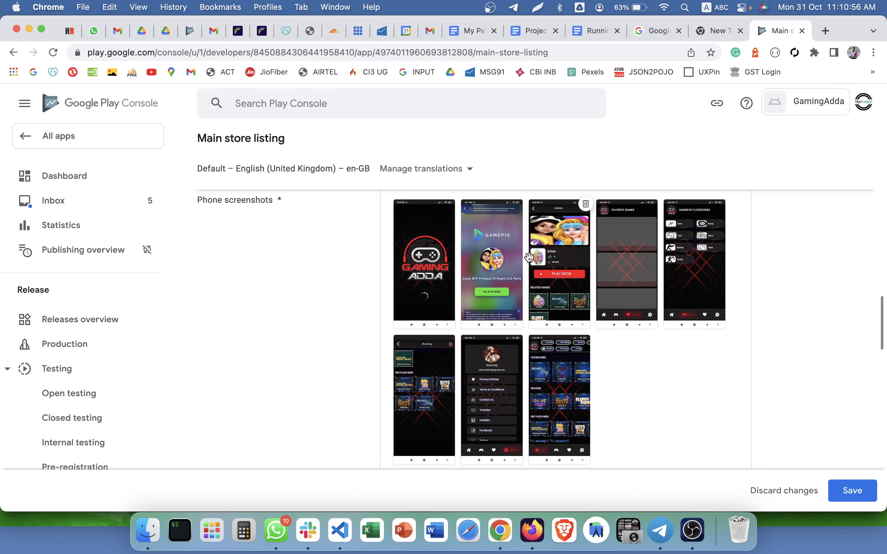
click(518, 224)
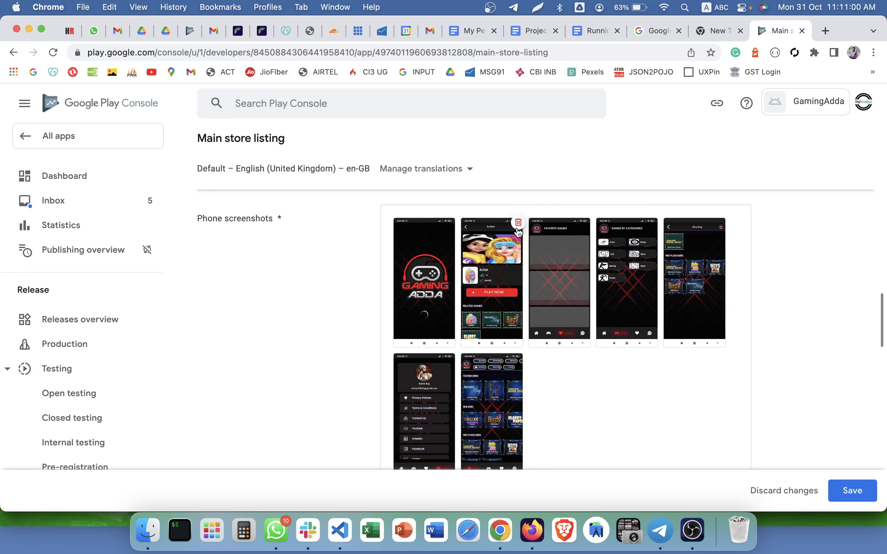
click(517, 227)
click(518, 223)
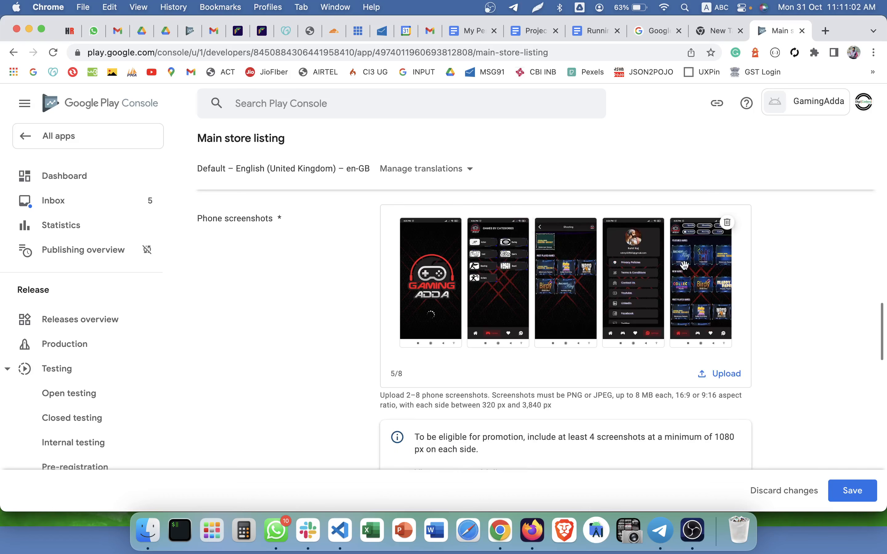
drag(695, 282, 464, 264)
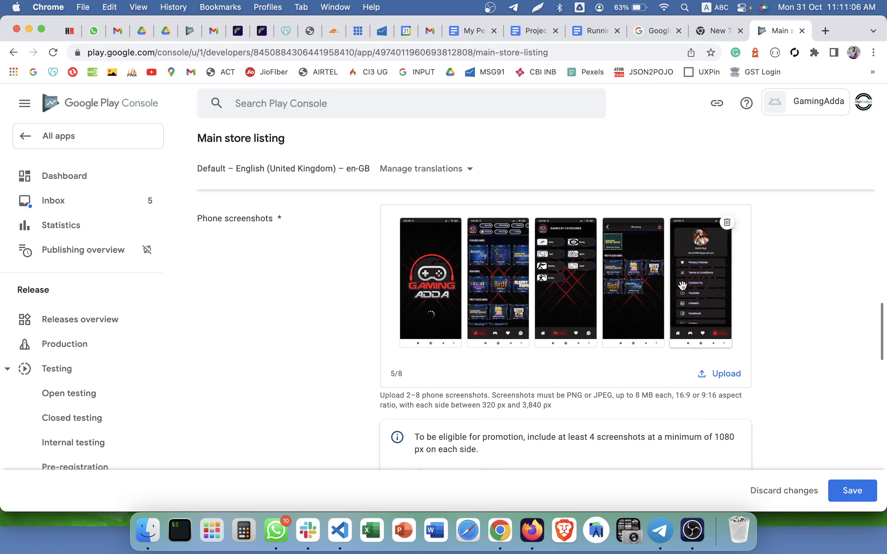
Save the main store listing with the five phone screenshots.
scroll(717, 296, down, 2)
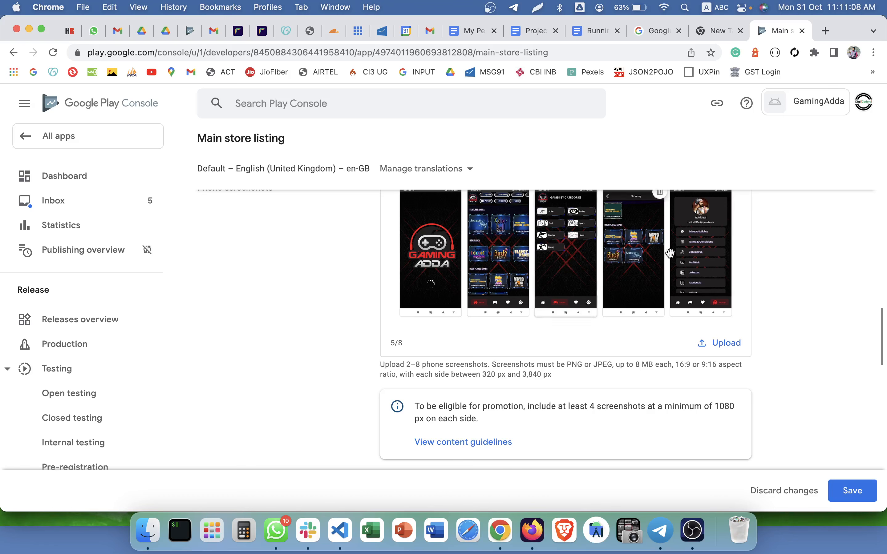
scroll(411, 286, up, 1)
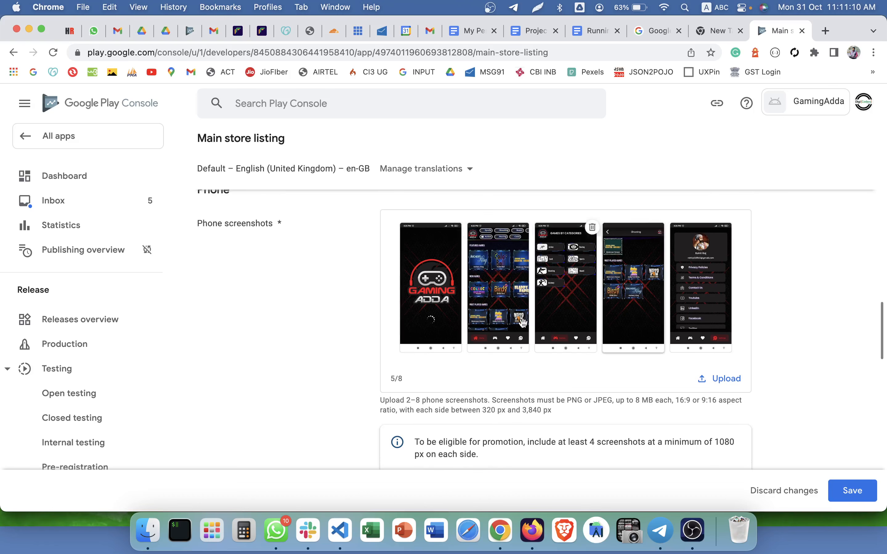
scroll(677, 313, down, 3)
scroll(676, 313, down, 8)
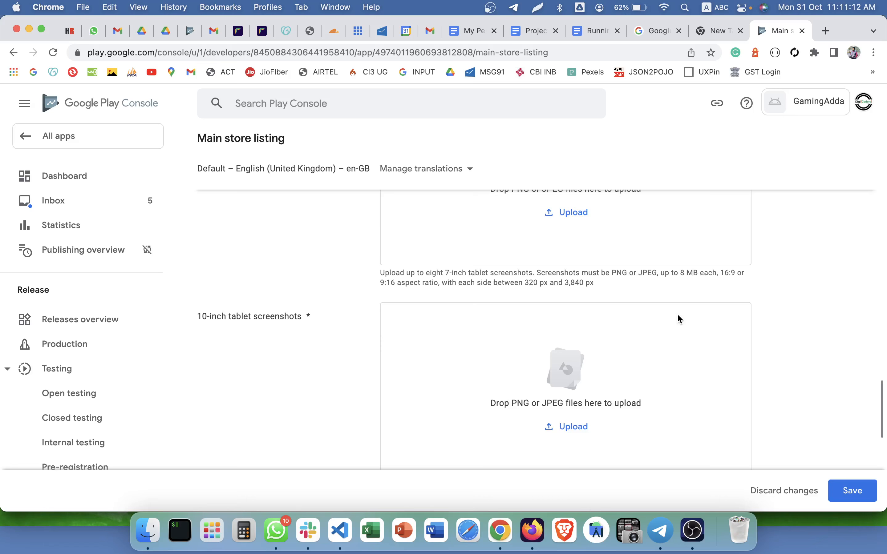
scroll(676, 313, up, 4)
scroll(409, 333, down, 15)
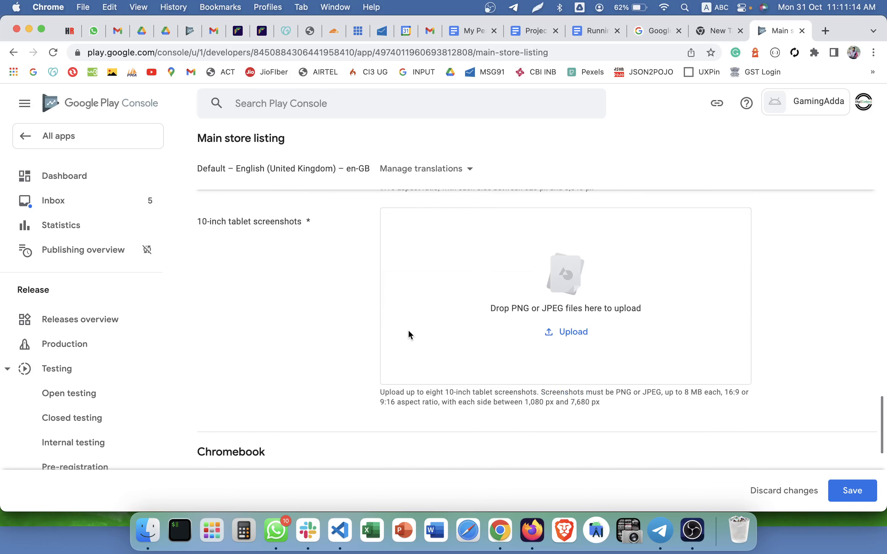
scroll(700, 416, up, 20)
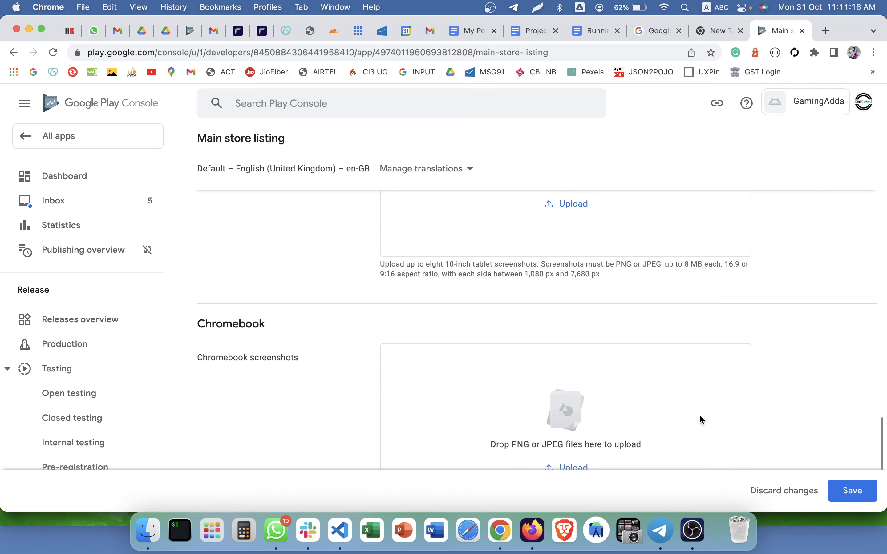
scroll(699, 414, up, 6)
click(853, 490)
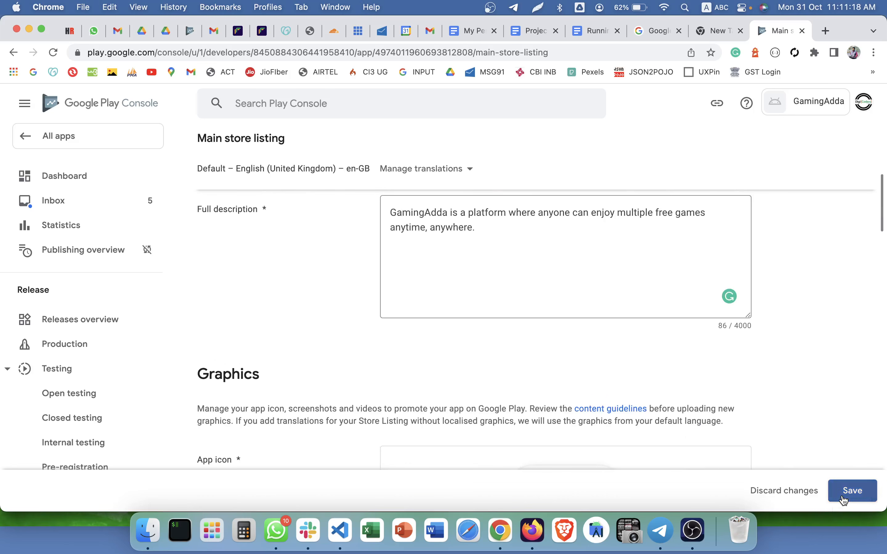
scroll(409, 337, up, 10)
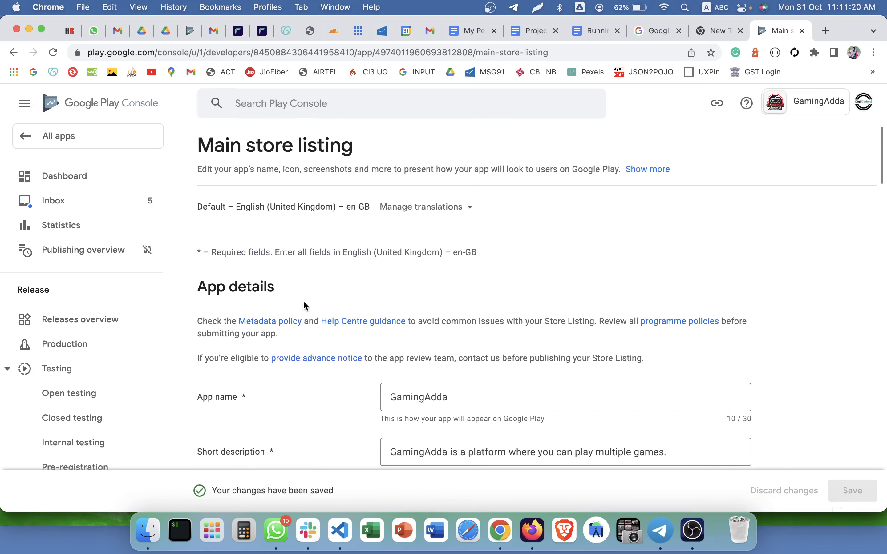
From the app Dashboard, expand the publish tasks and open Select countries and regions for production.
click(135, 186)
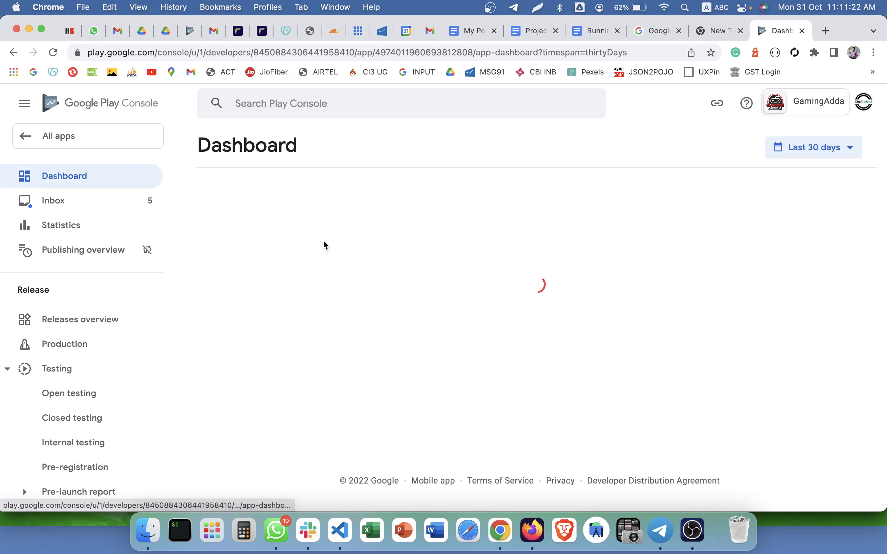
mouse_move(231, 207)
mouse_down()
mouse_move(371, 207)
mouse_move(238, 207)
mouse_up()
scroll(283, 233, down, 10)
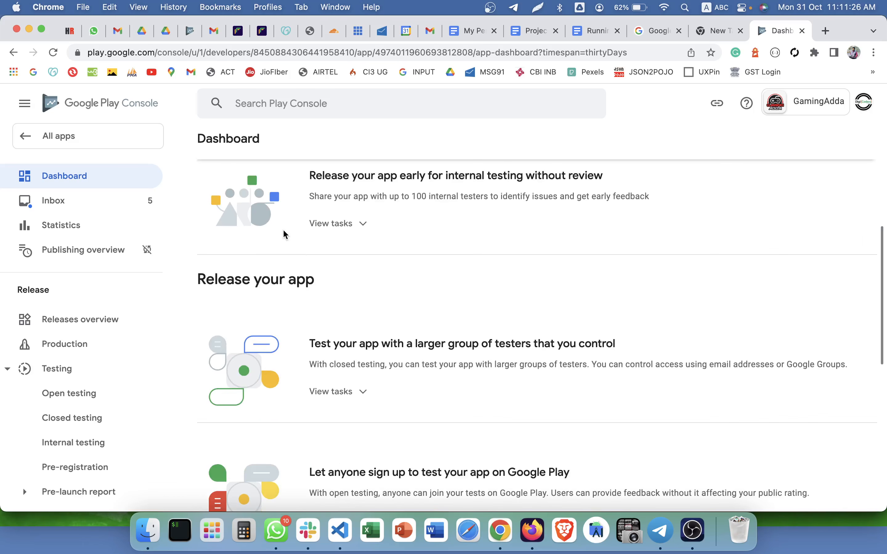
scroll(333, 326, up, 10)
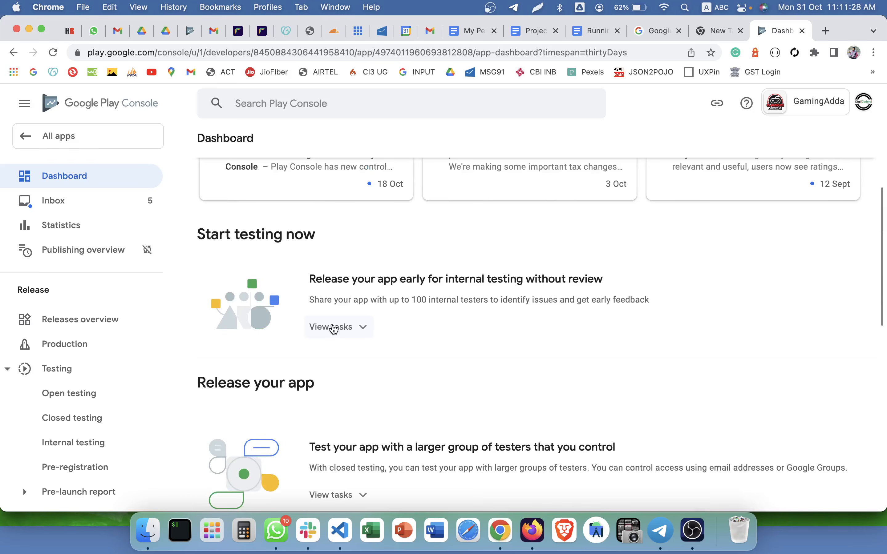
scroll(333, 327, down, 5)
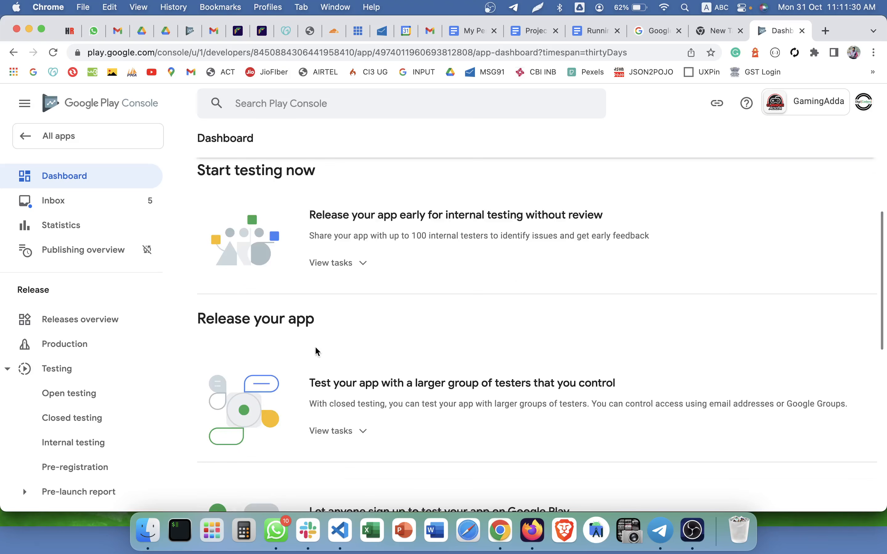
scroll(320, 233, down, 10)
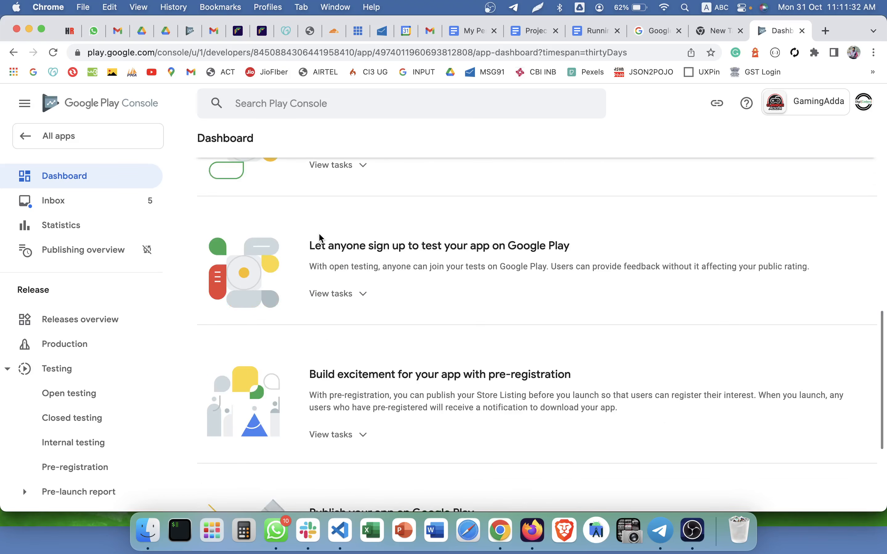
scroll(320, 233, up, 10)
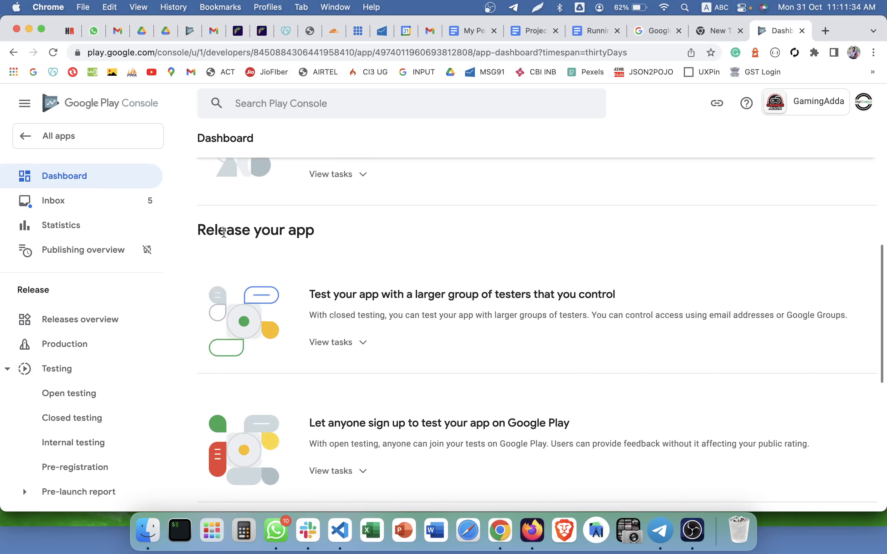
drag(195, 236, 324, 237)
scroll(324, 256, down, 5)
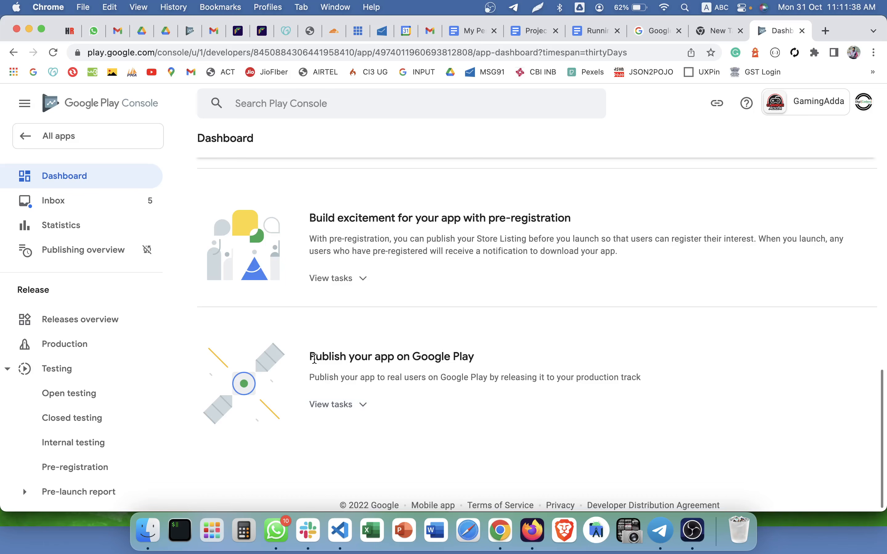
drag(314, 358, 516, 358)
click(336, 411)
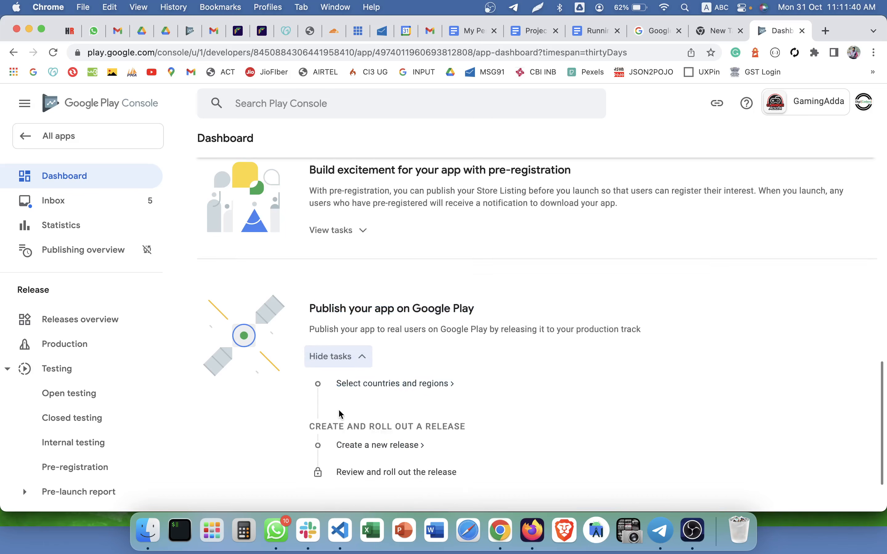
click(388, 316)
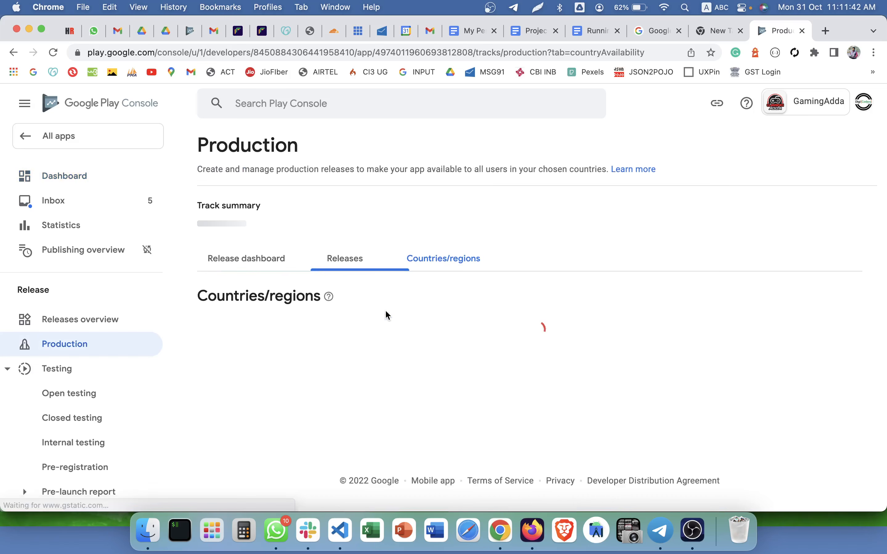
Search for 'india', select India and confirm adding it to the production track.
scroll(403, 335, down, 3)
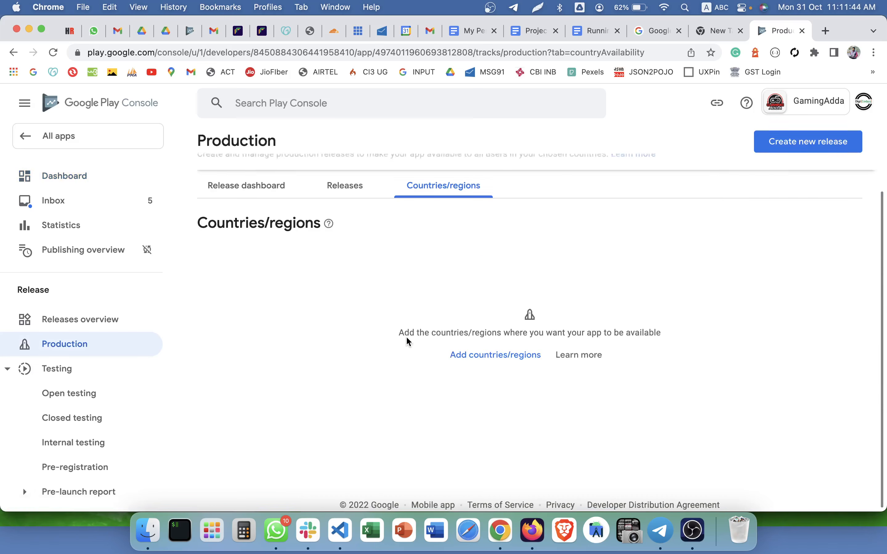
click(481, 368)
click(40, 248)
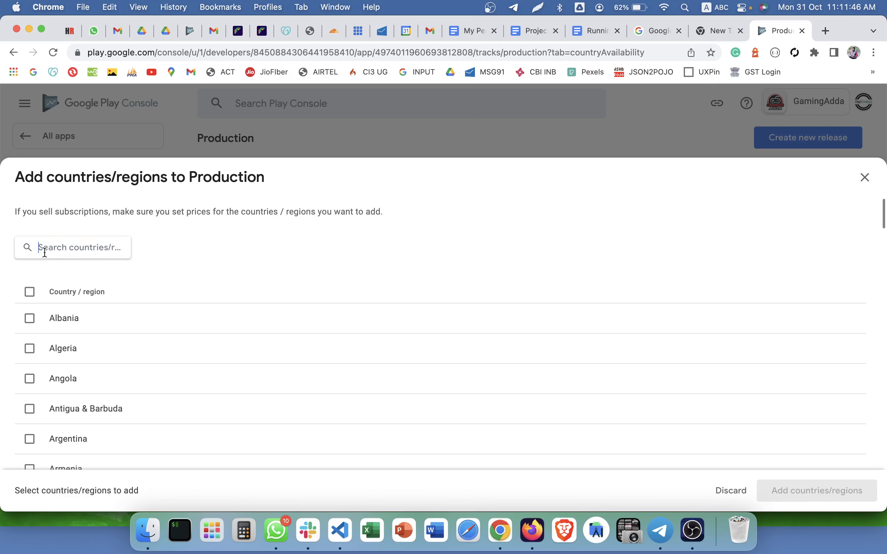
text(india)
click(25, 317)
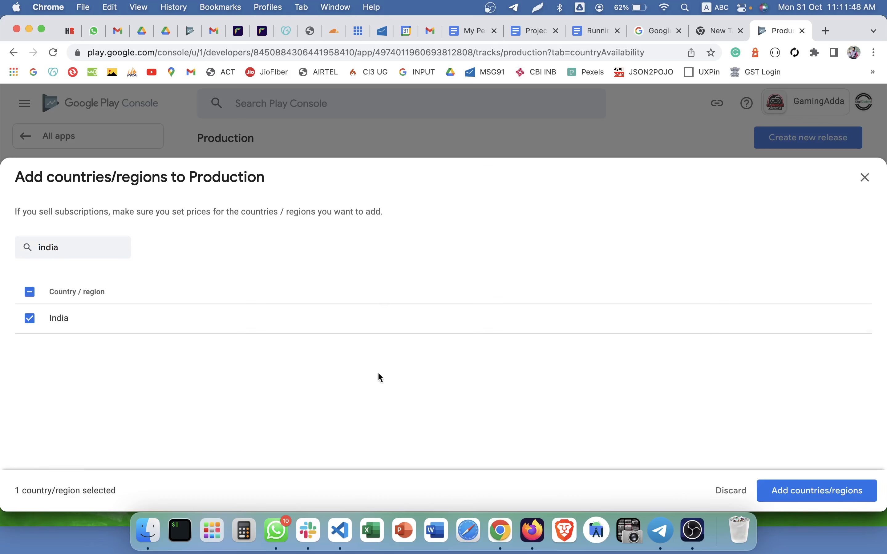
click(781, 490)
click(544, 325)
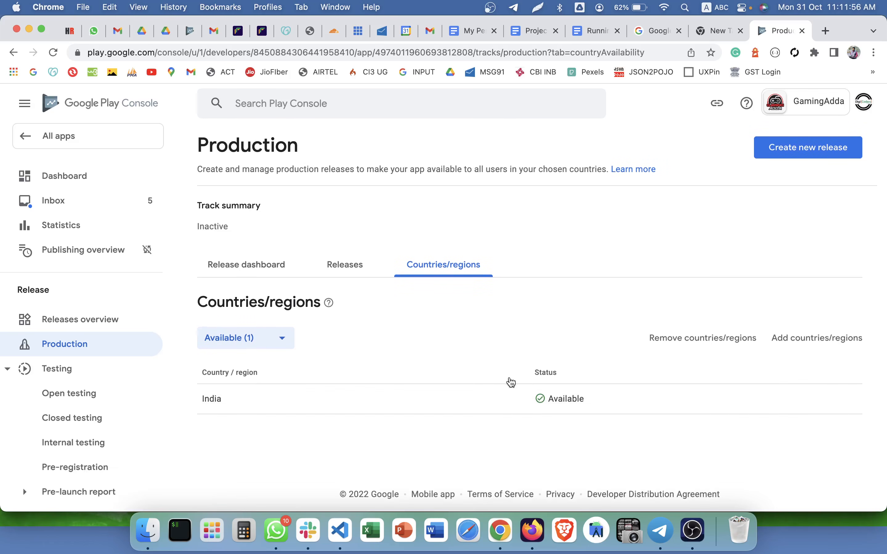
Close the reopened country list without adding more countries, then view the production Releases tab.
click(808, 339)
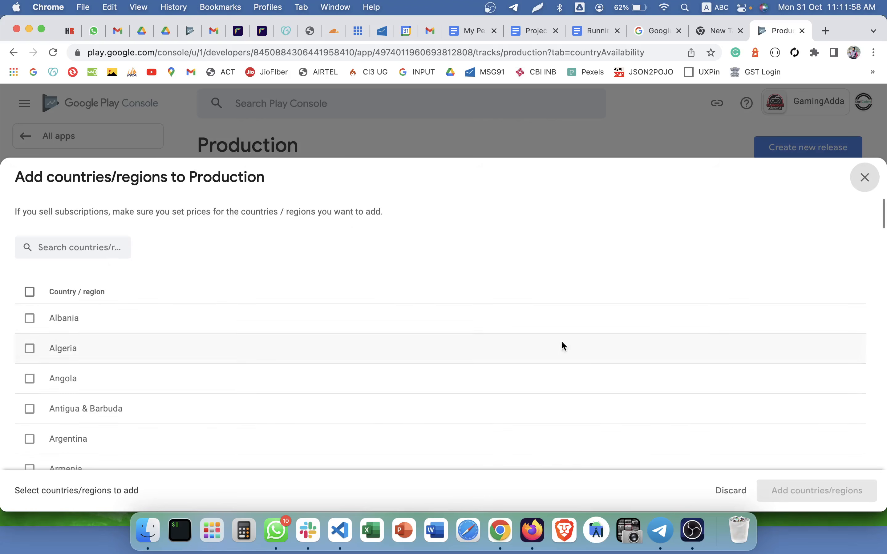
scroll(58, 311, down, 10)
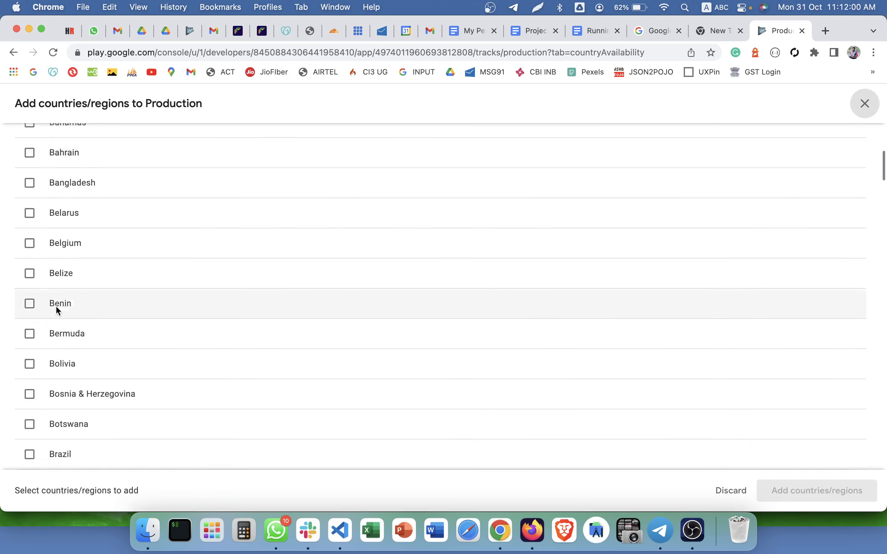
scroll(55, 305, down, 3)
scroll(55, 305, up, 15)
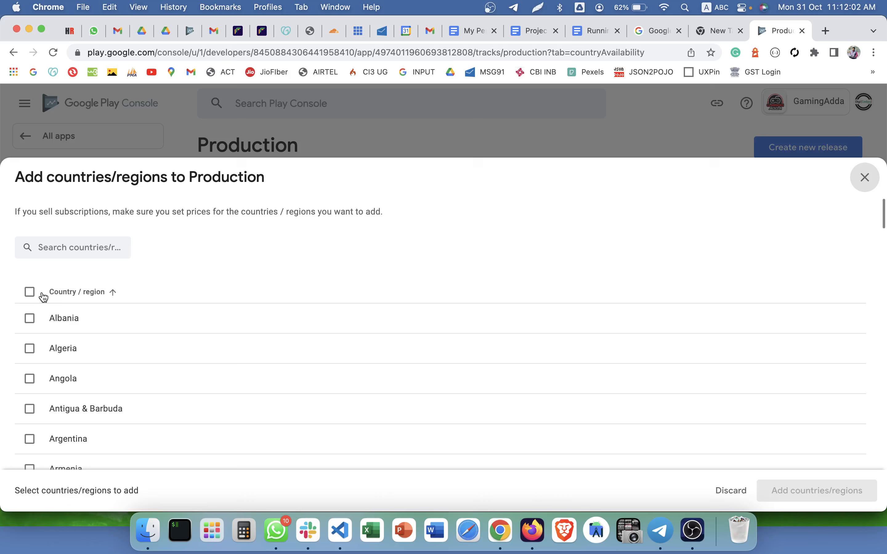
click(31, 292)
click(31, 293)
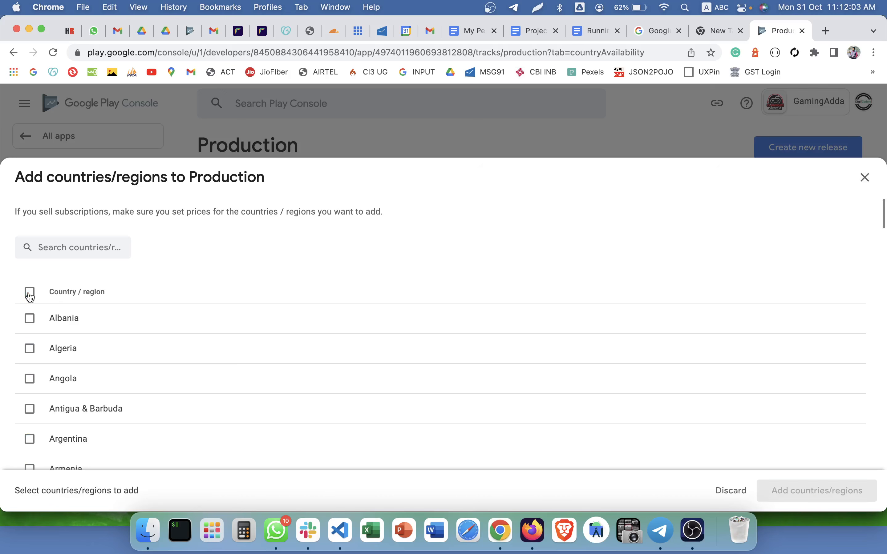
click(864, 178)
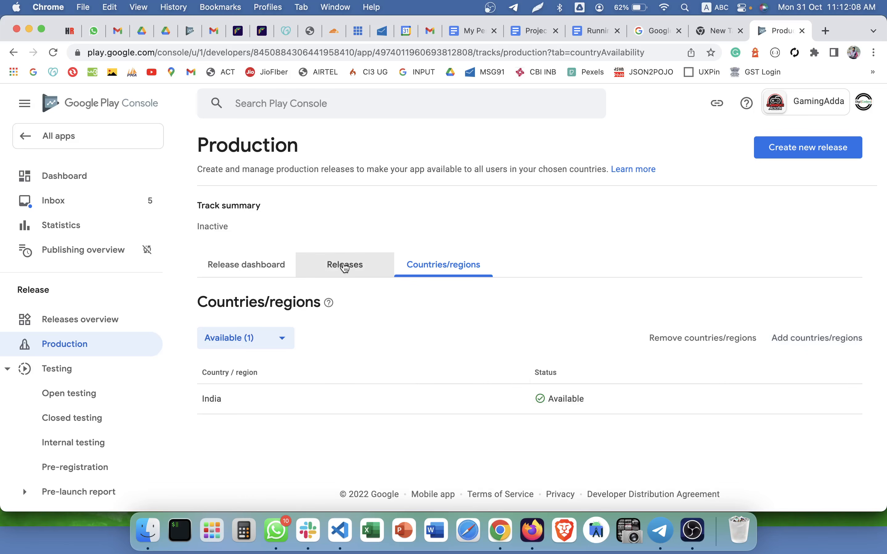
click(348, 273)
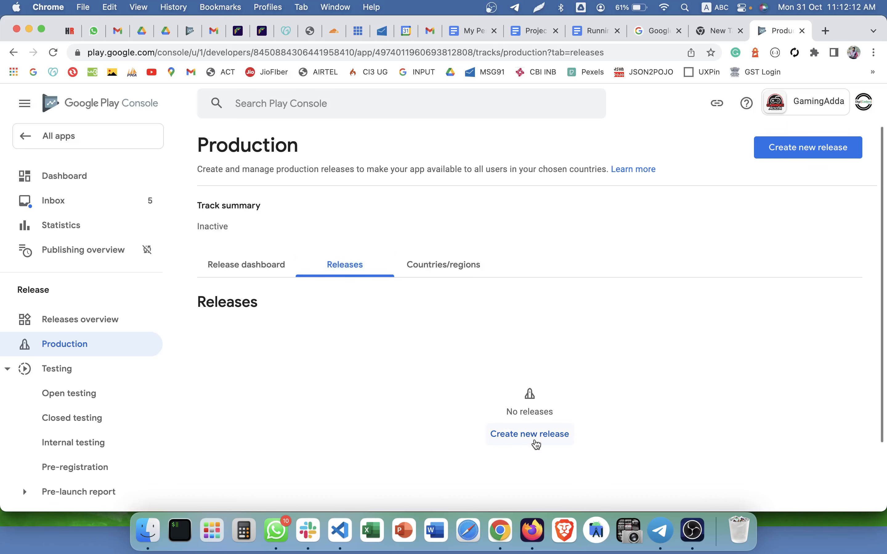
Create a new production release and choose a Google-generated app signing key.
click(536, 443)
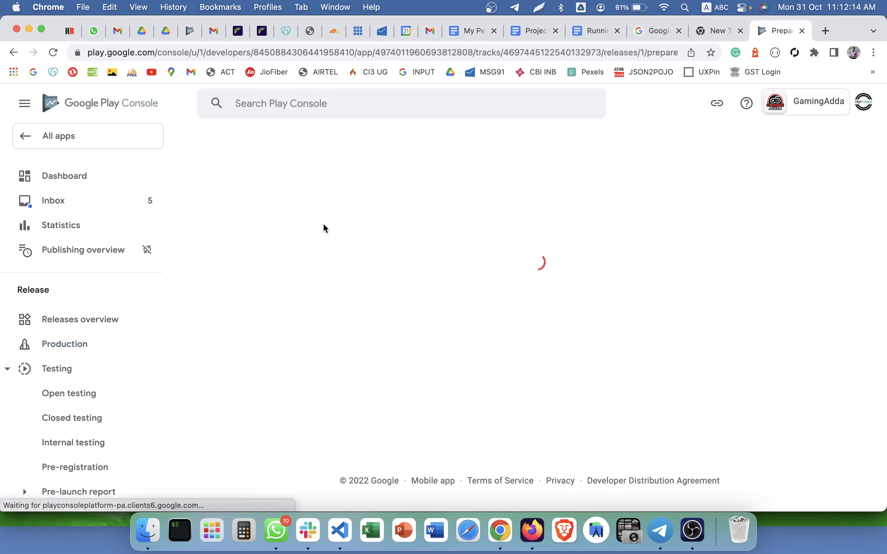
scroll(280, 318, down, 3)
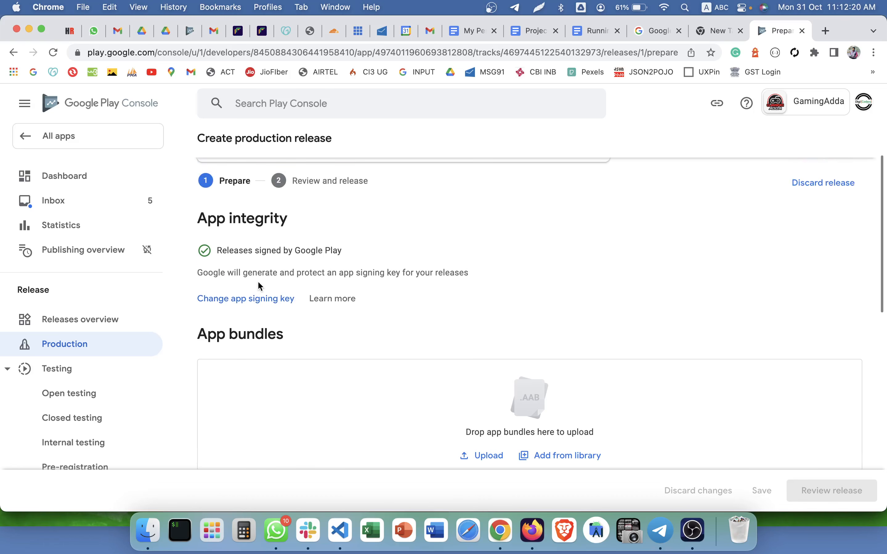
click(258, 298)
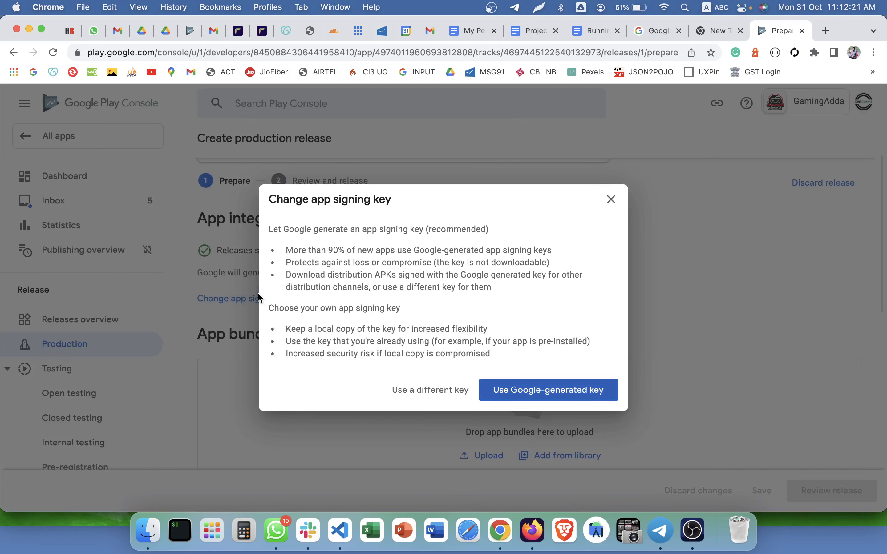
click(543, 394)
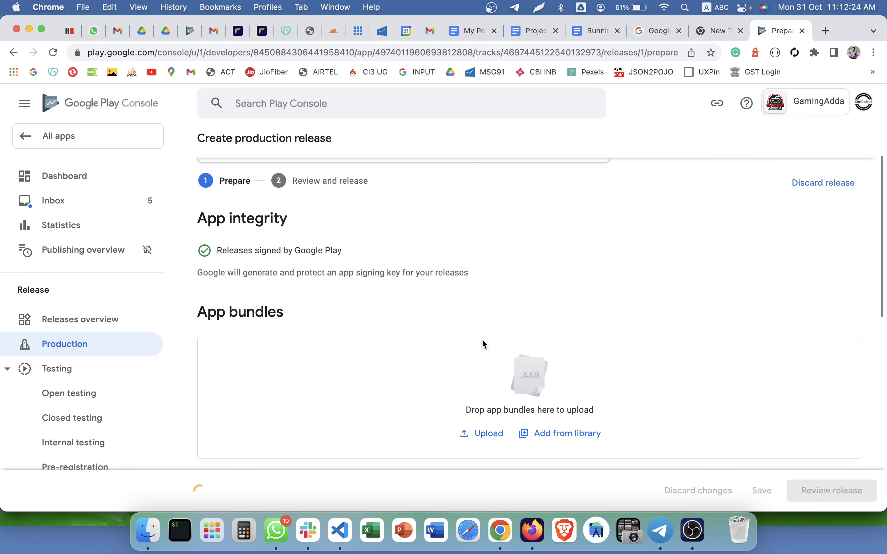
Read through the app signing explanation and the App bundles section of the release draft.
scroll(482, 338, down, 3)
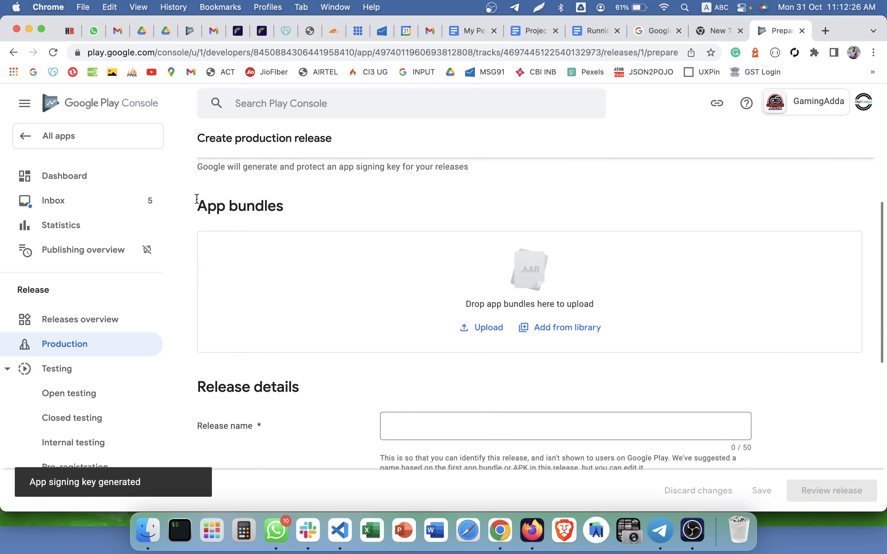
drag(196, 203, 287, 202)
triple_click(266, 179)
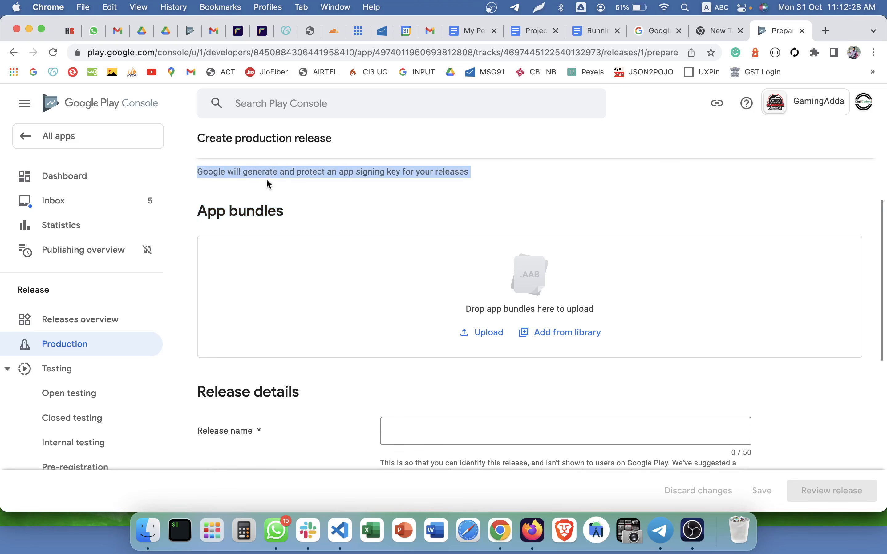
scroll(266, 220, up, 3)
click(262, 283)
triple_click(263, 283)
scroll(367, 286, down, 3)
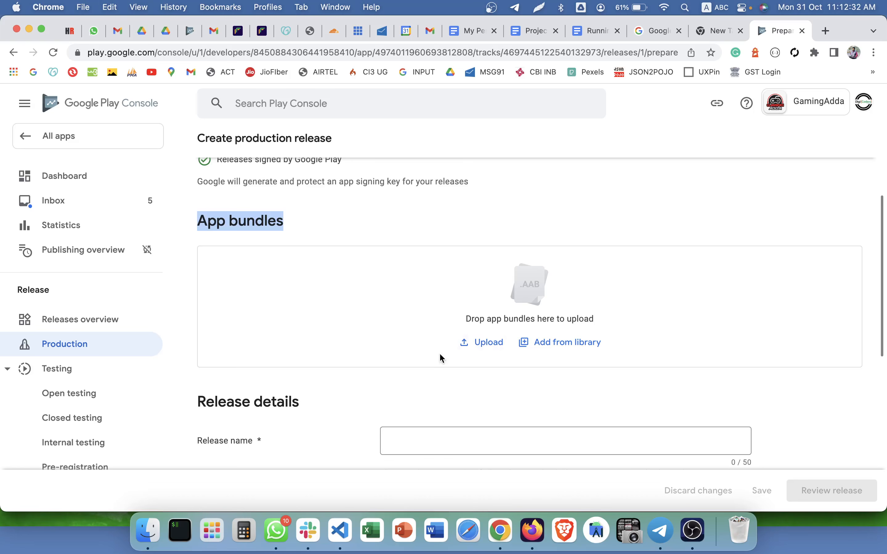
click(446, 237)
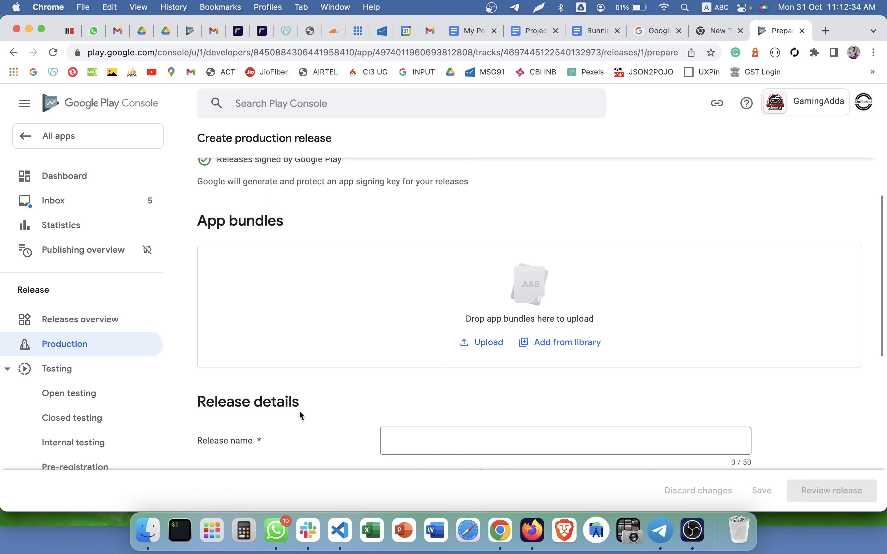
click(148, 530)
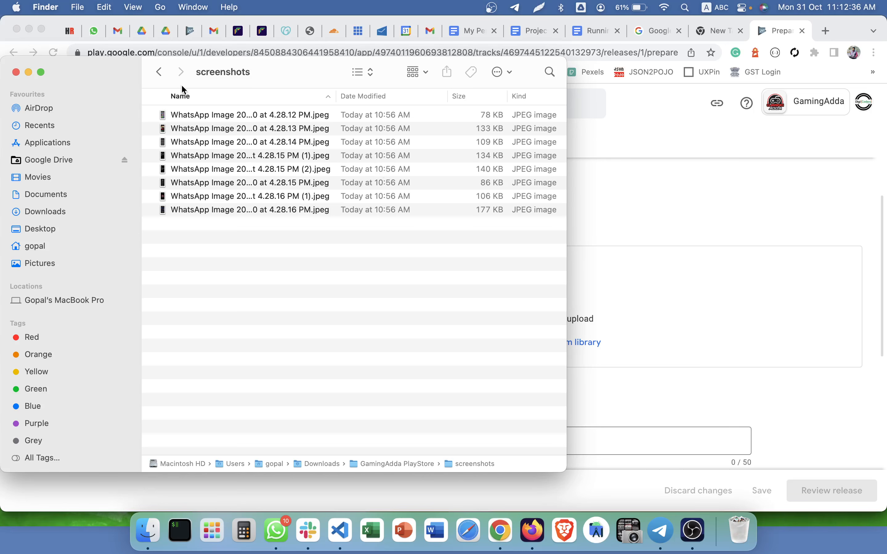
Drag Gaming Adda.aab from the GamingAdda PlayStore folder into the App bundles drop zone.
click(158, 72)
click(252, 117)
drag(252, 117, 623, 293)
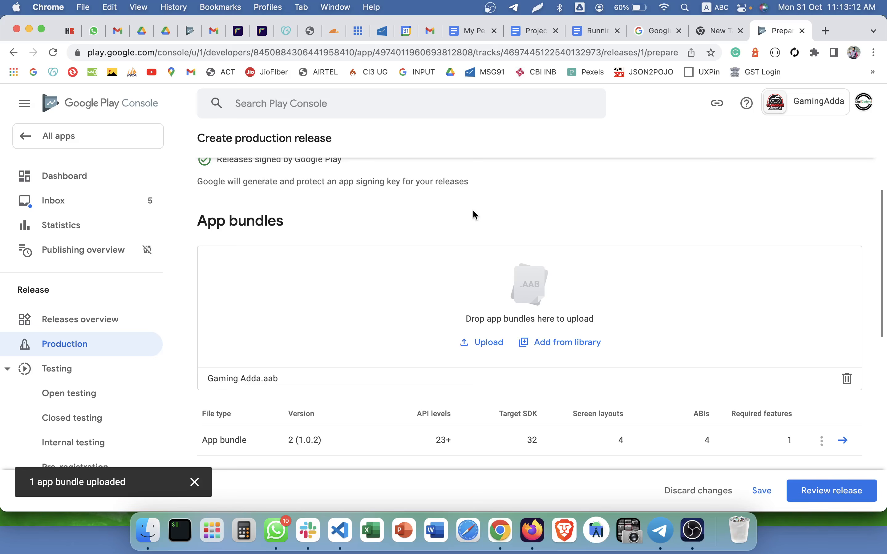
Replace the placeholder en-GB release note with 'GamingAdda Latest App'.
scroll(473, 214, down, 10)
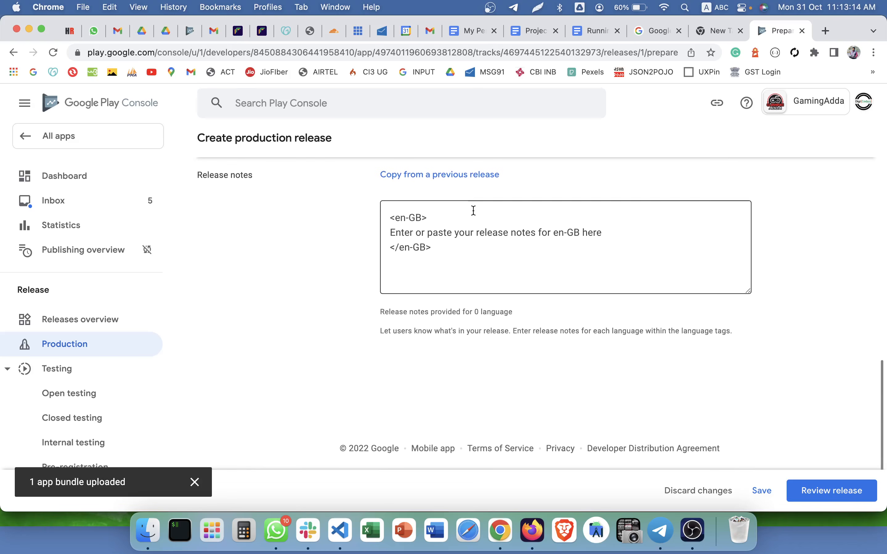
scroll(292, 204, up, 1)
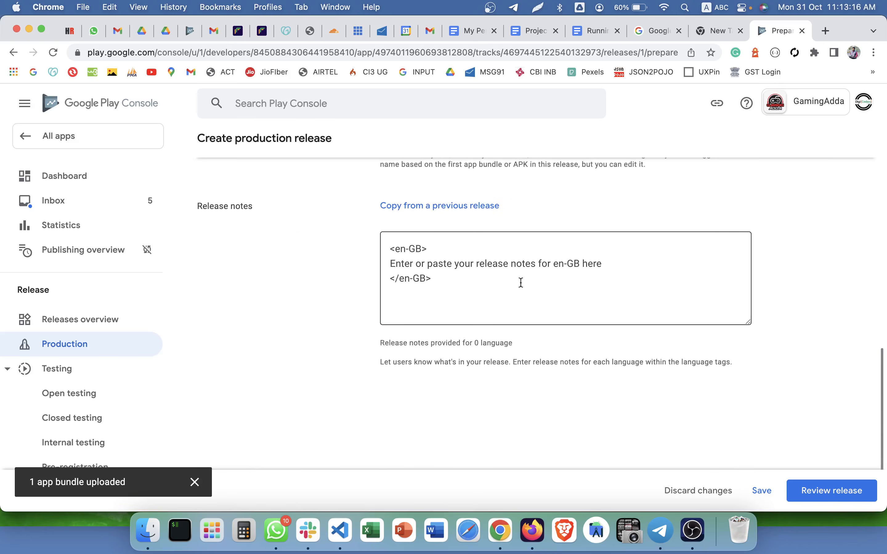
drag(613, 268, 366, 271)
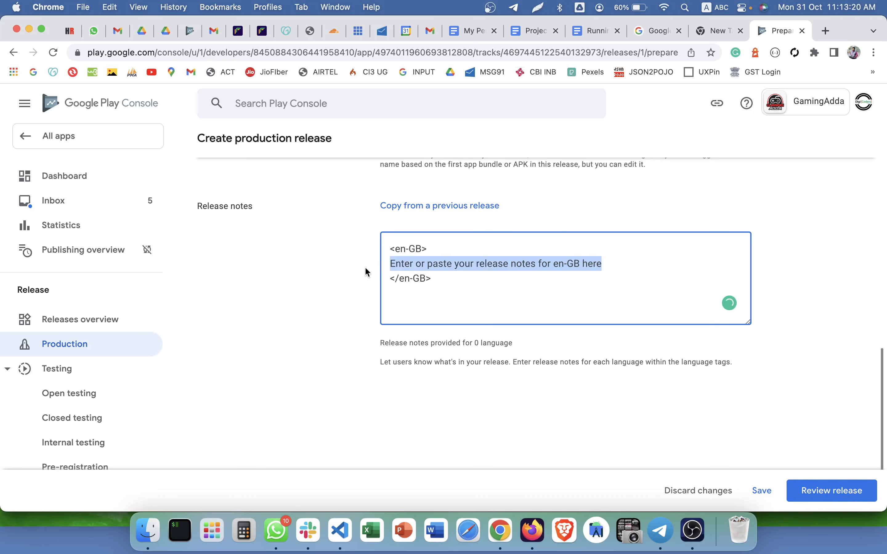
text(Gaming)
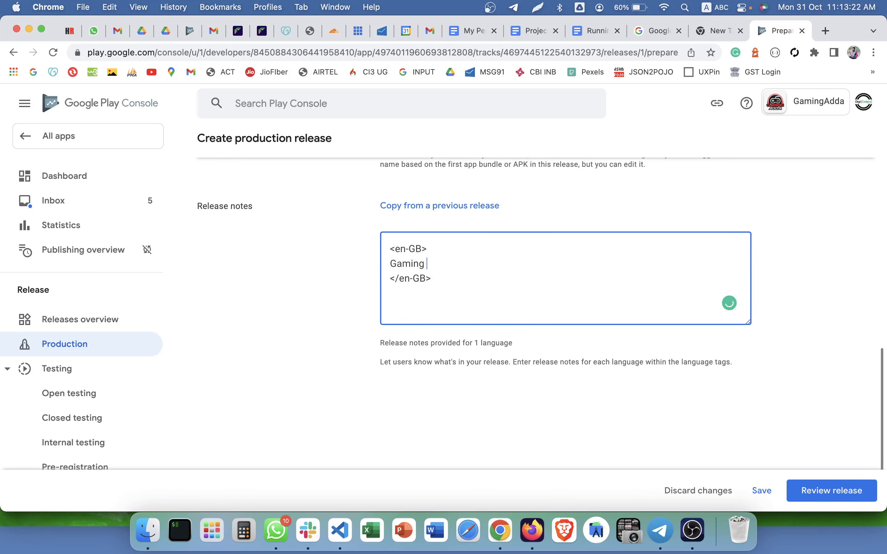
key(BackSpace)
key(BackSpace)
key(BackSpace)
text(ingAdda Latest App)
Check the en-GB language tags and the empty previous-notes list, then continue to Review release.
drag(389, 248, 445, 246)
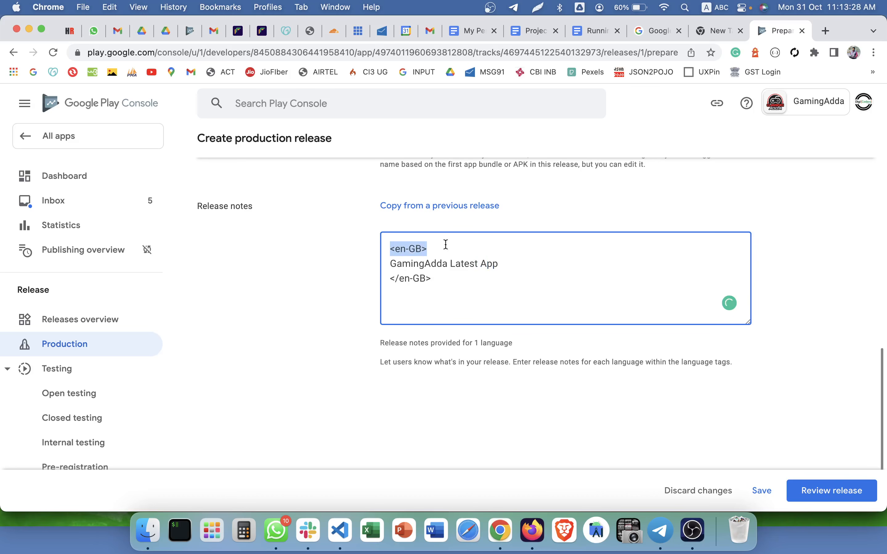
click(431, 281)
double_click(405, 285)
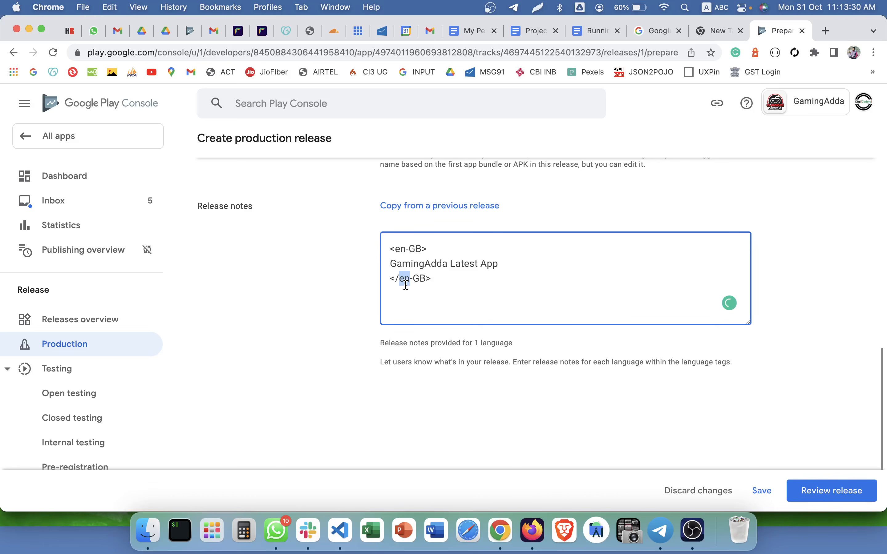
double_click(412, 246)
click(426, 207)
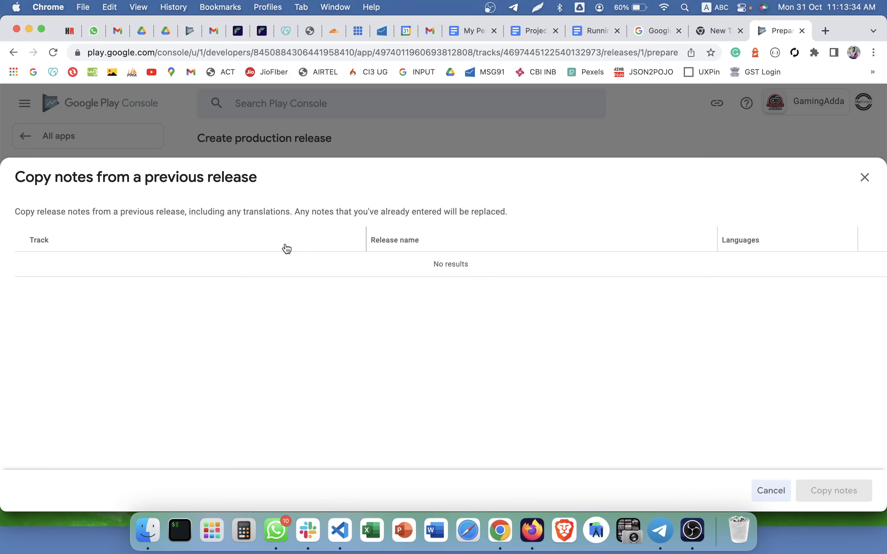
click(868, 177)
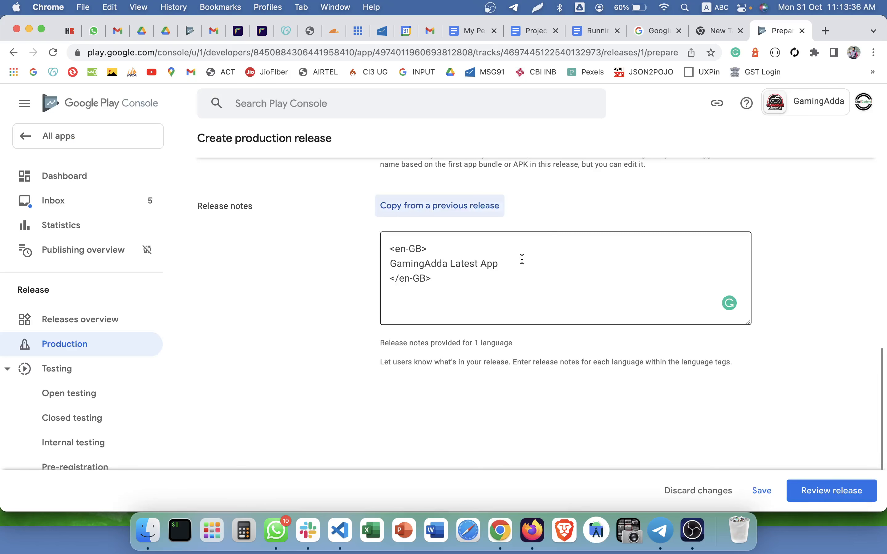
drag(520, 261, 373, 270)
scroll(374, 270, up, 5)
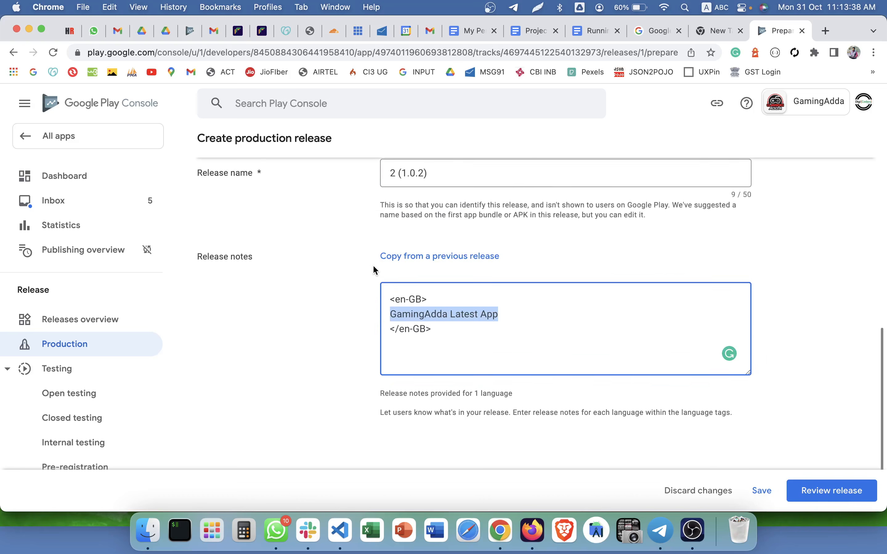
scroll(373, 270, down, 6)
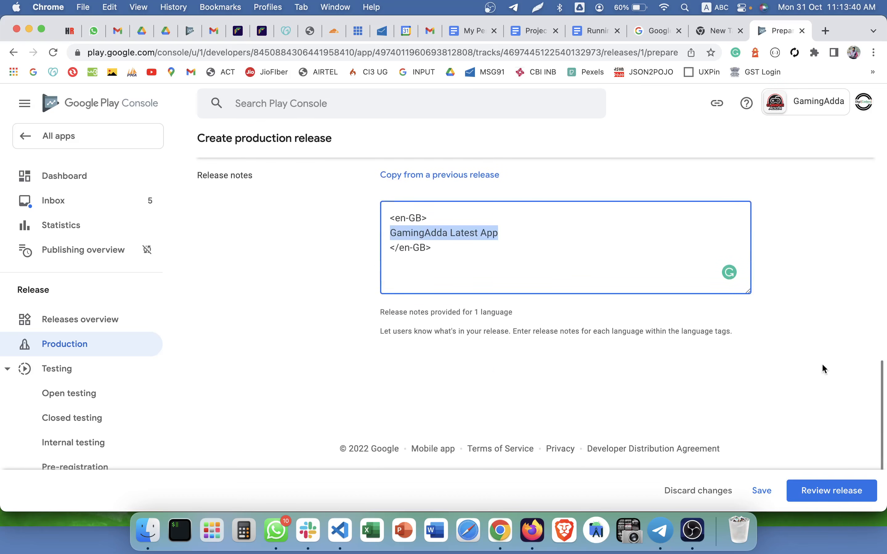
click(829, 489)
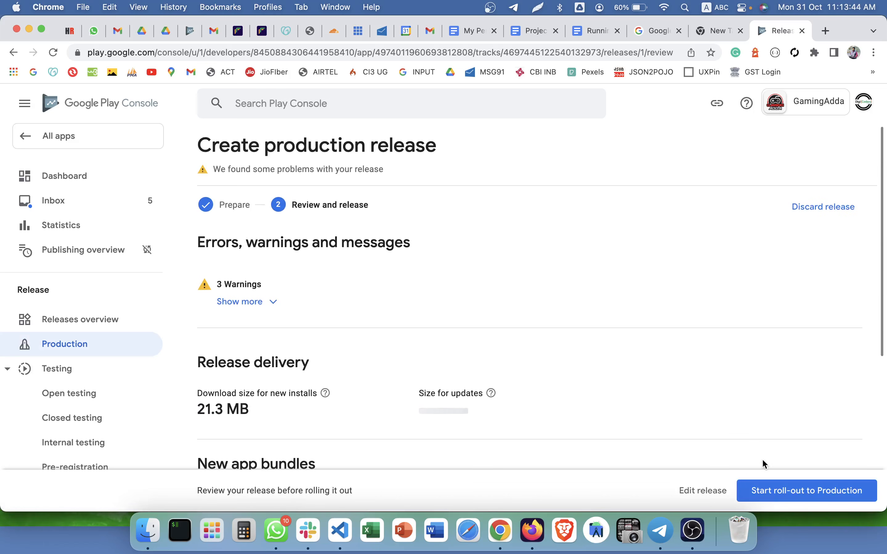
Start and confirm the production roll-out of release 2 (1.0.2), then return to the dashboard.
scroll(774, 489, down, 5)
click(775, 489)
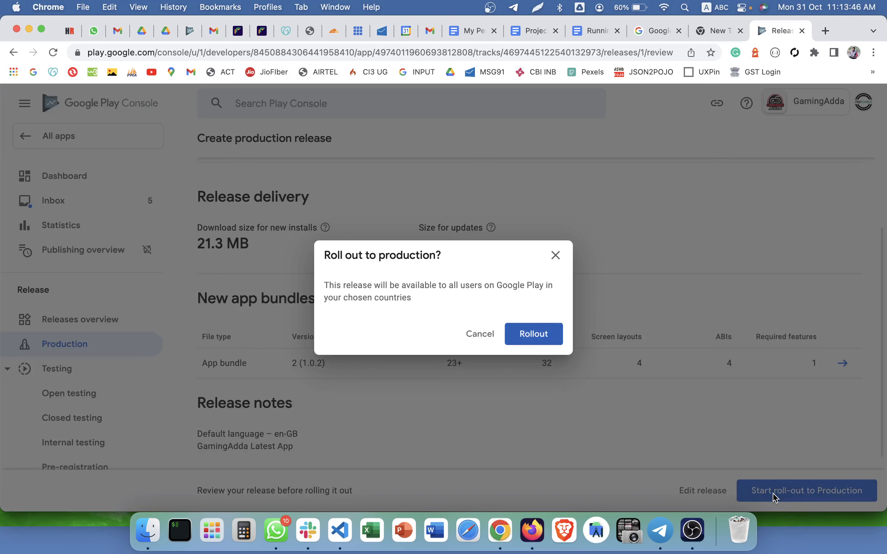
click(526, 329)
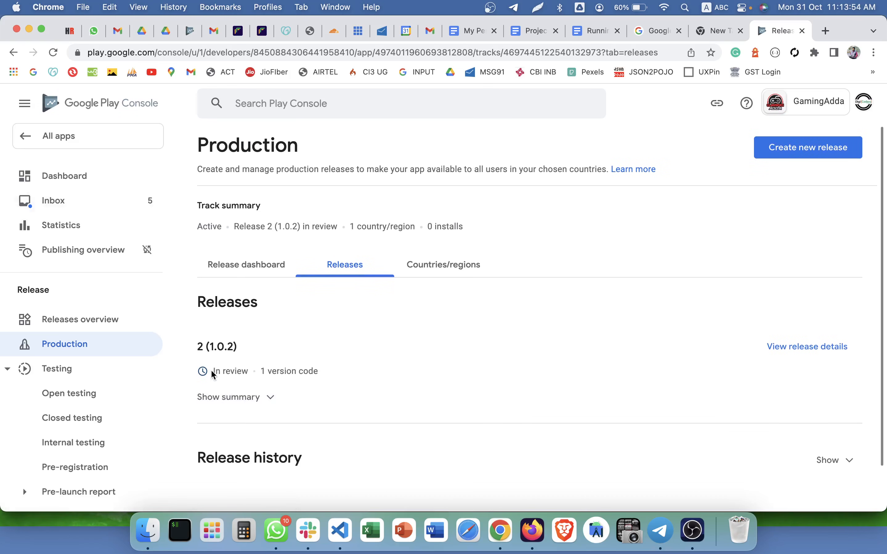
drag(212, 371, 248, 371)
click(67, 178)
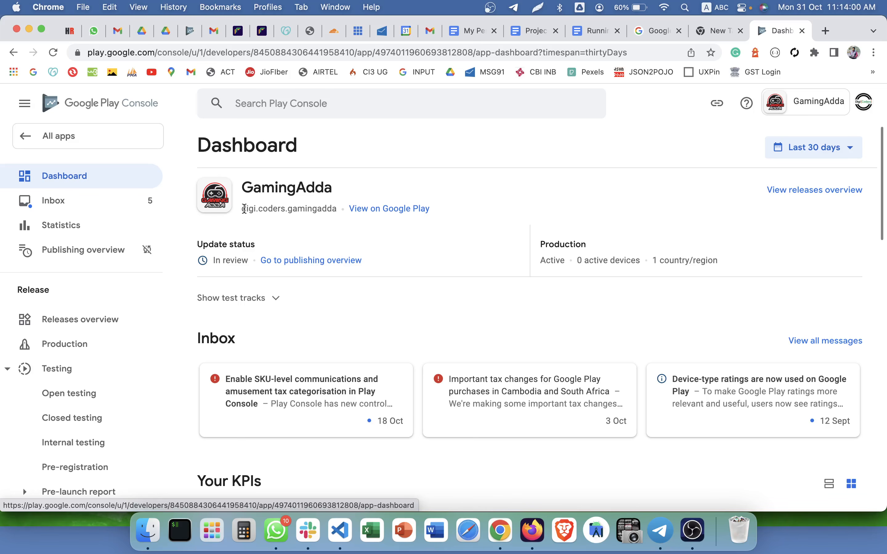
Check GamingAdda's package name and In review status, then open it from All apps.
drag(241, 209, 339, 212)
click(245, 257)
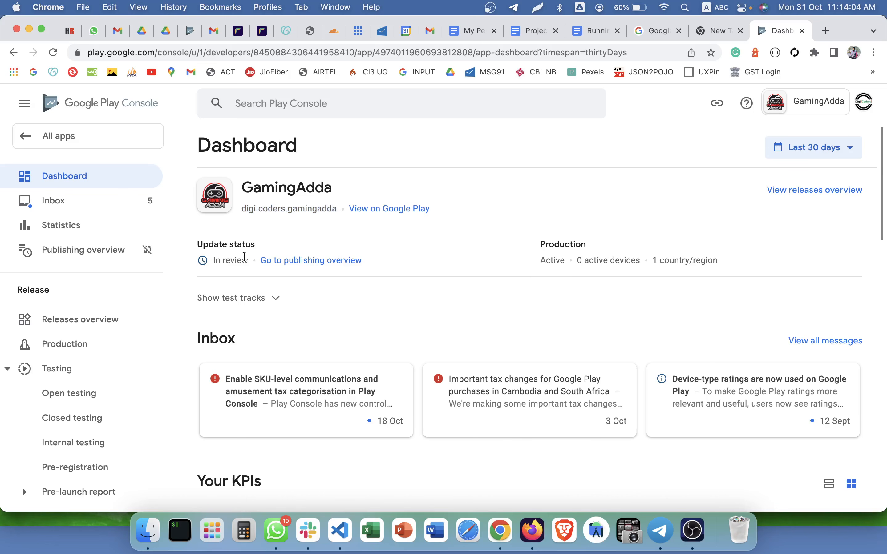
drag(244, 257, 191, 260)
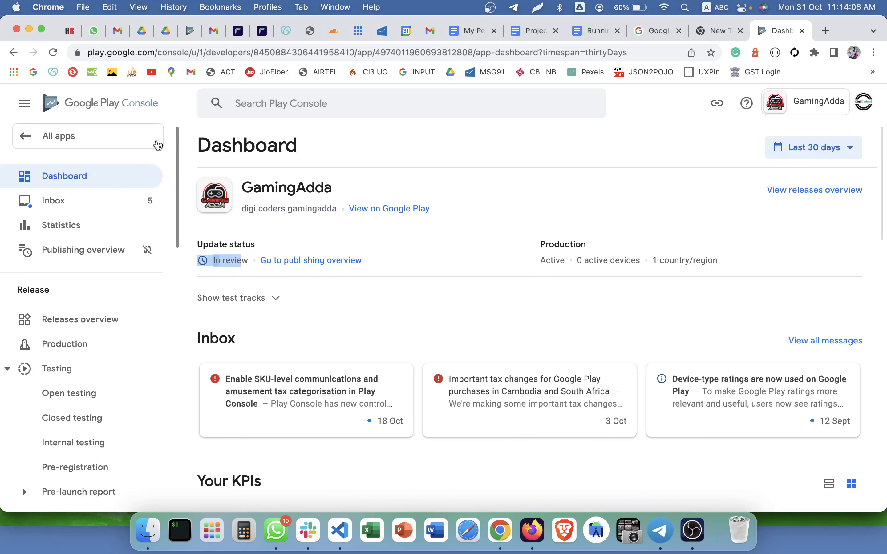
click(158, 145)
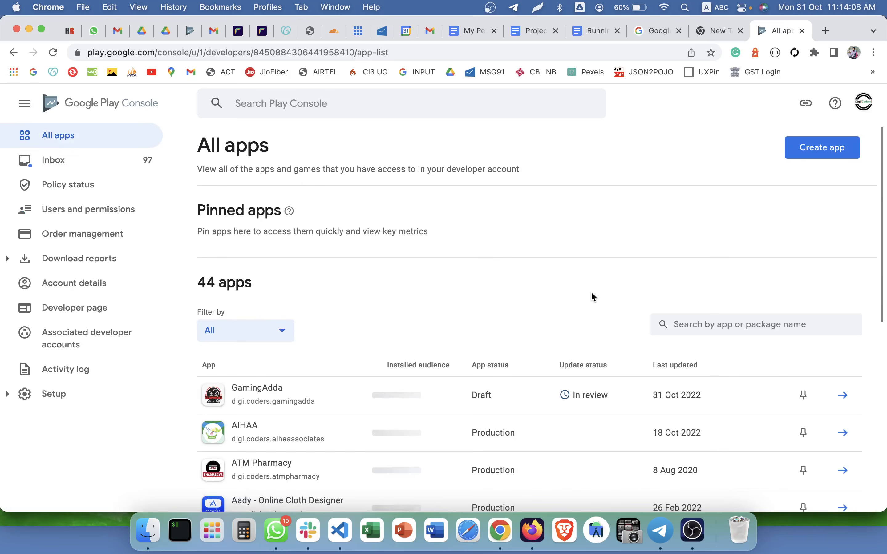
scroll(593, 297, down, 2)
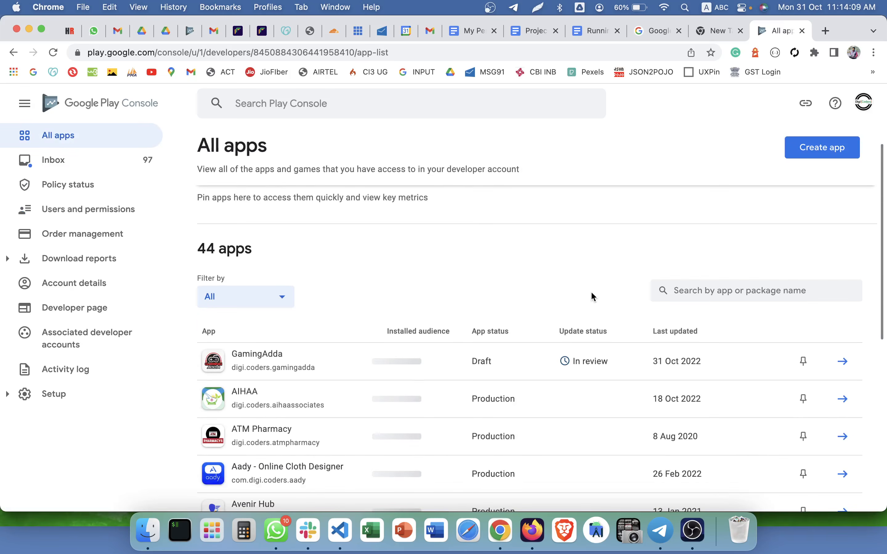
click(565, 363)
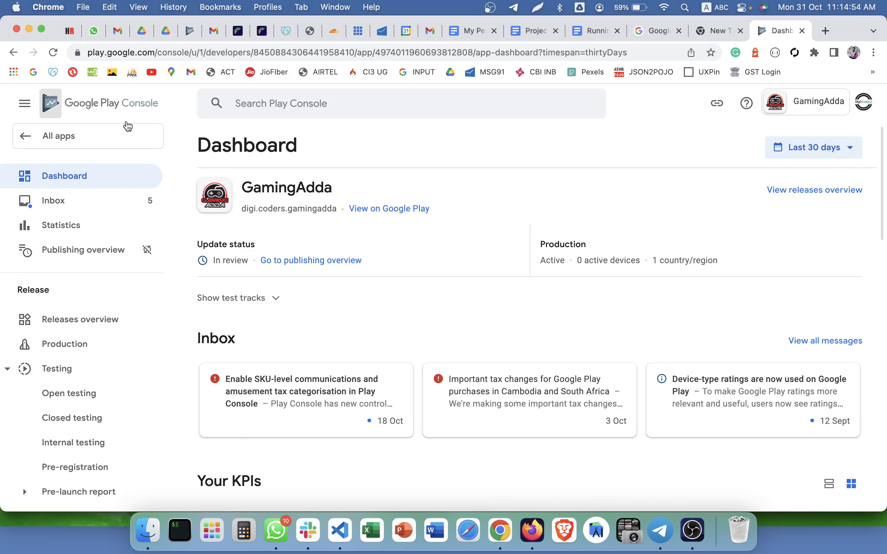
Return to All apps to confirm GamingAdda's update is In review, then switch to OBS.
click(130, 136)
scroll(337, 279, down, 10)
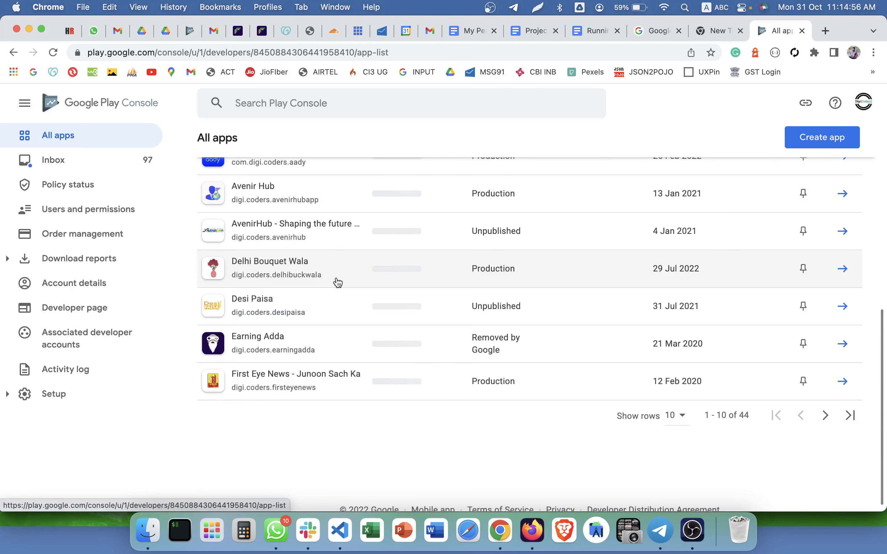
scroll(336, 280, up, 10)
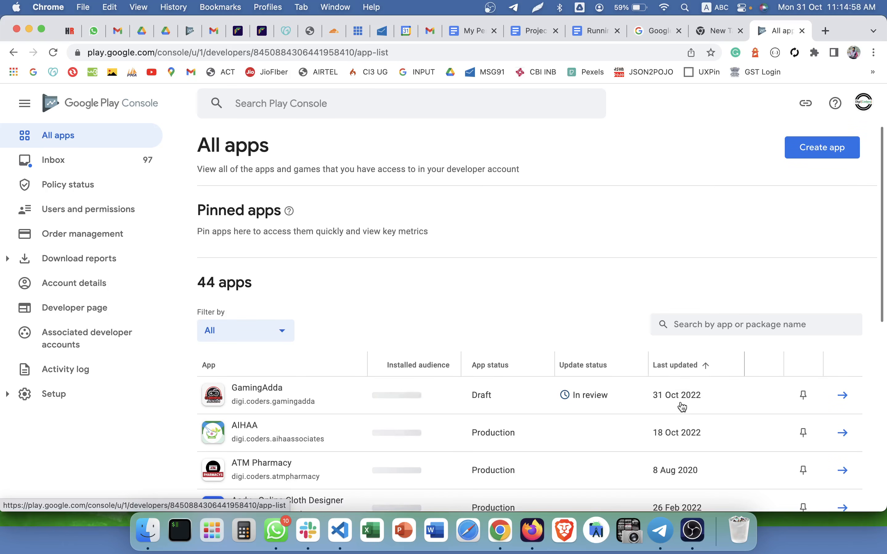
click(693, 530)
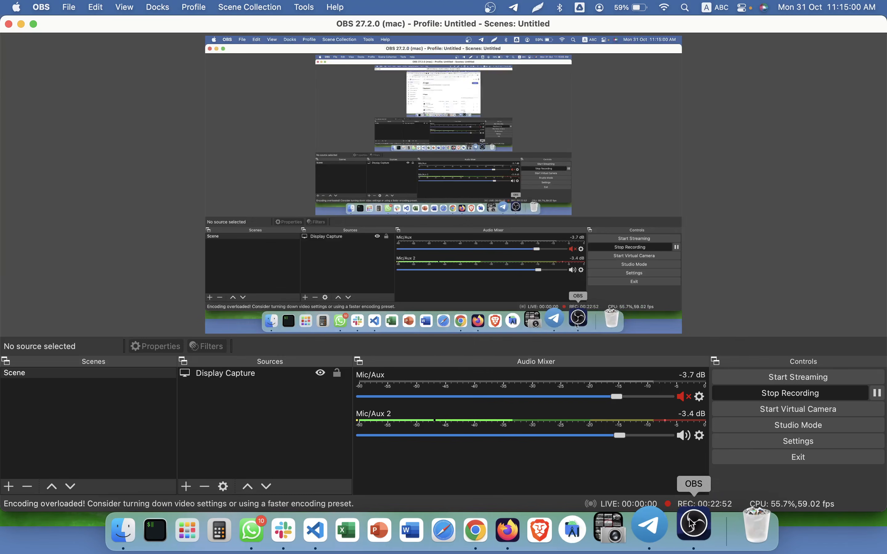